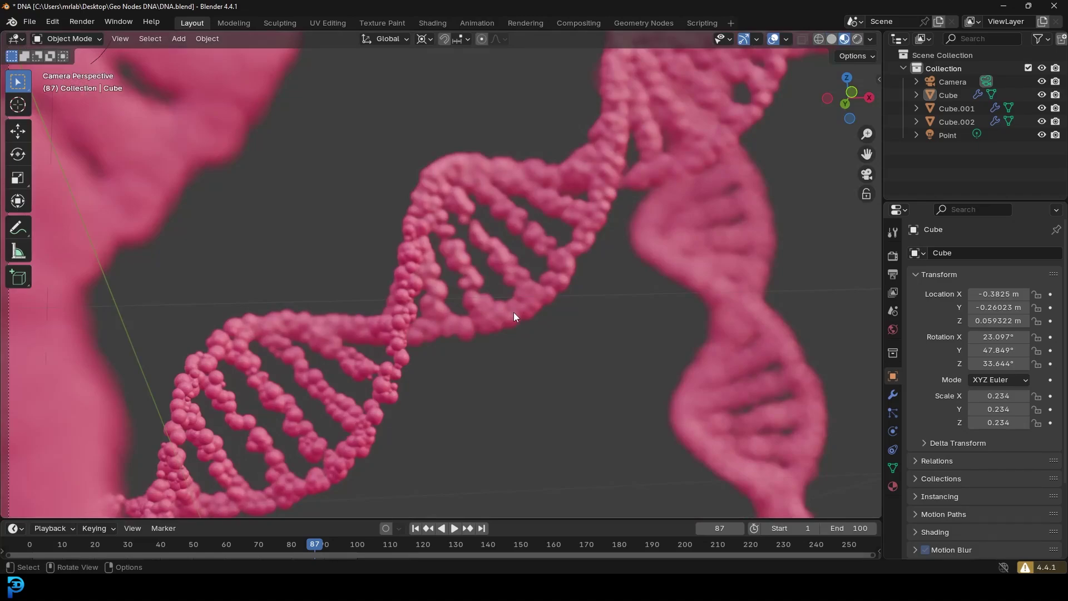
Orbit the finished DNA helix and bring its complete node tree into view
middle_drag(448, 244, 462, 214)
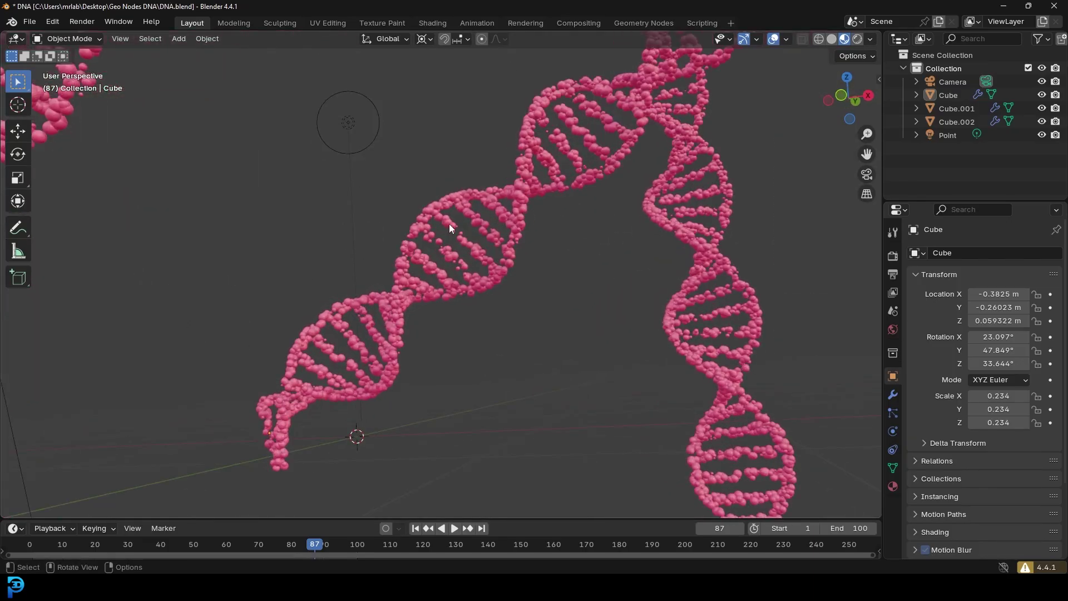
click(660, 21)
scroll(467, 320, down, 3)
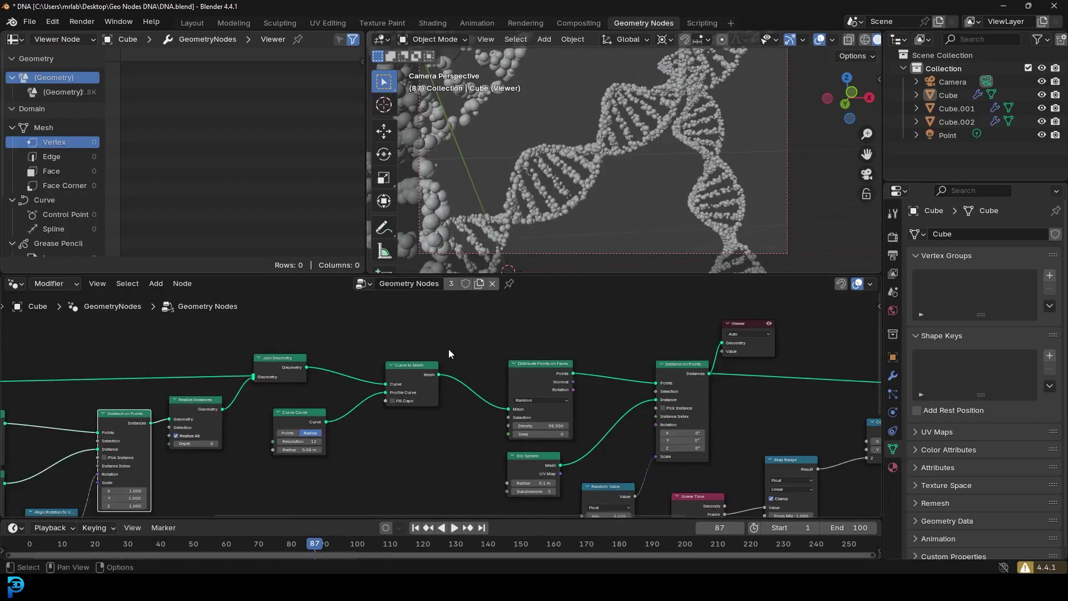
middle_drag(460, 337, 463, 329)
scroll(463, 329, down, 1)
scroll(626, 136, up, 3)
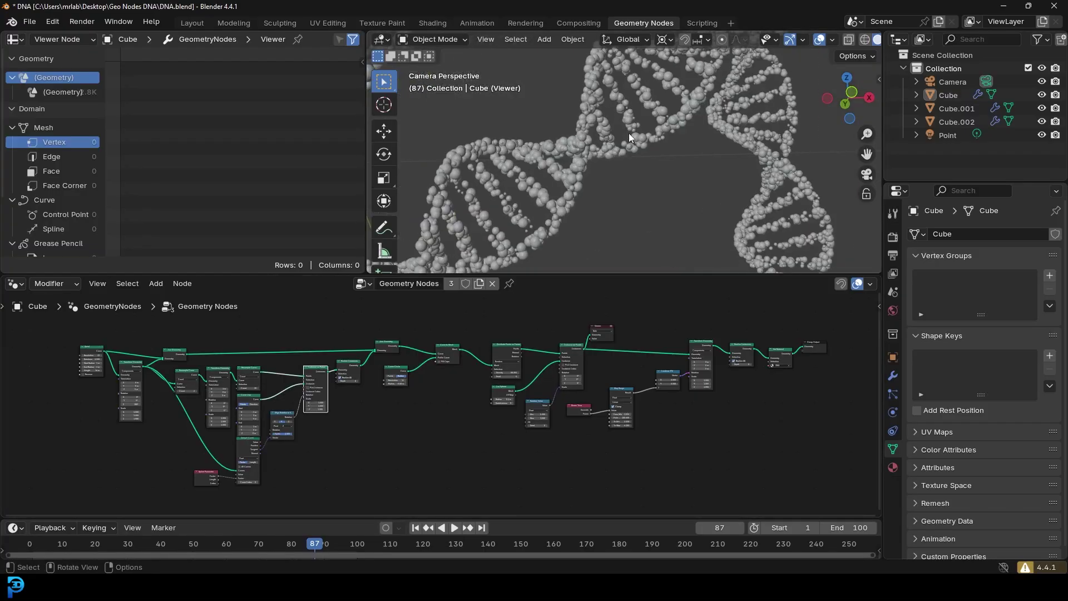
scroll(626, 136, up, 4)
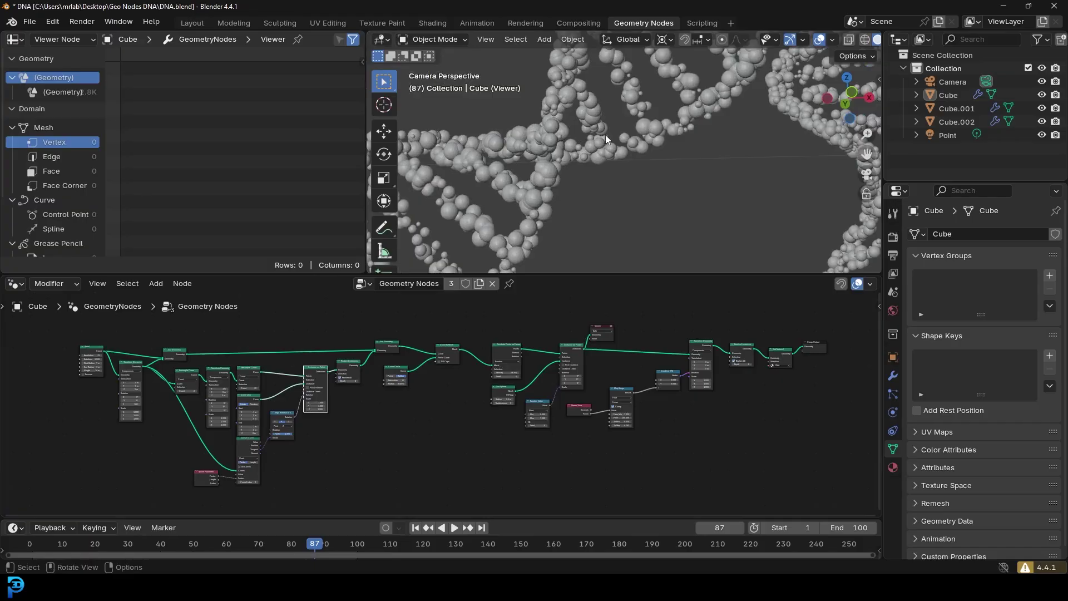
scroll(622, 145, down, 2)
Preview the helix in rendered shading, then return to solid shading and reframe the strands
key(z)
click(627, 97)
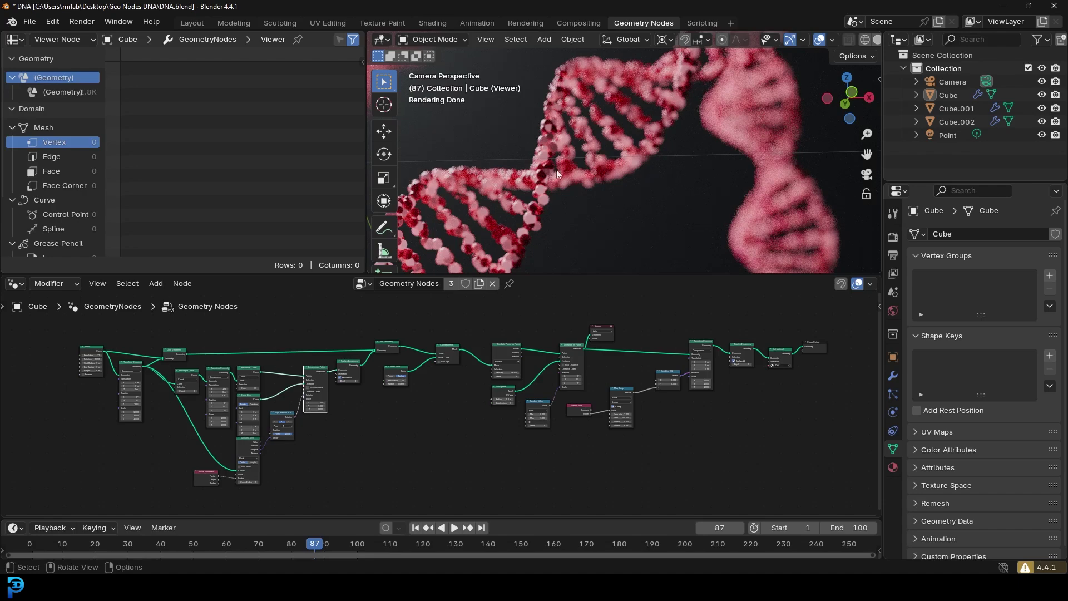
key(z)
click(714, 152)
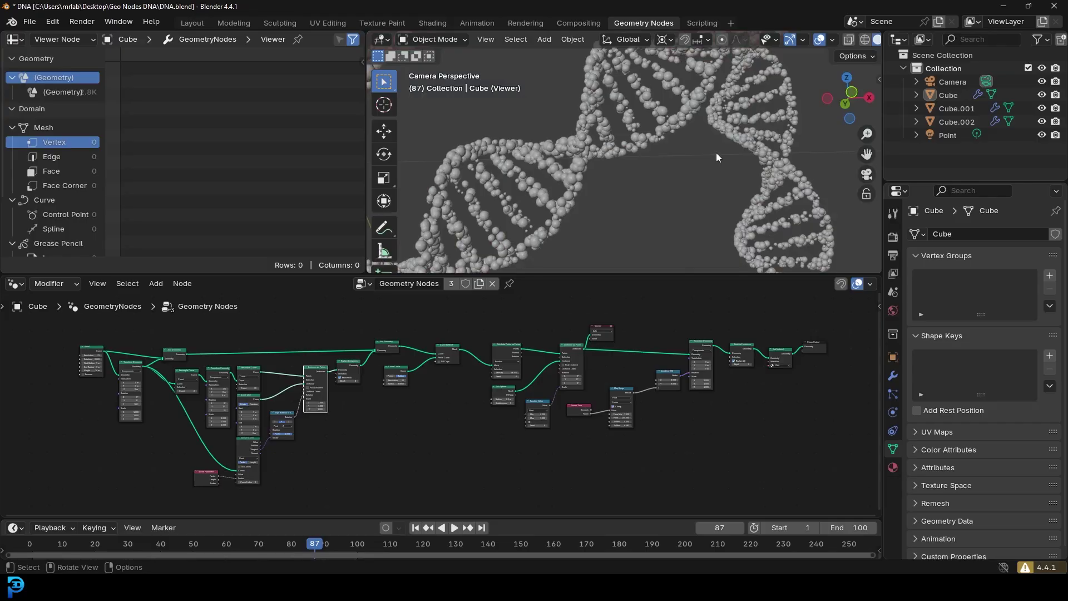
scroll(613, 148, down, 3)
shift+middle_drag(608, 156, 605, 156)
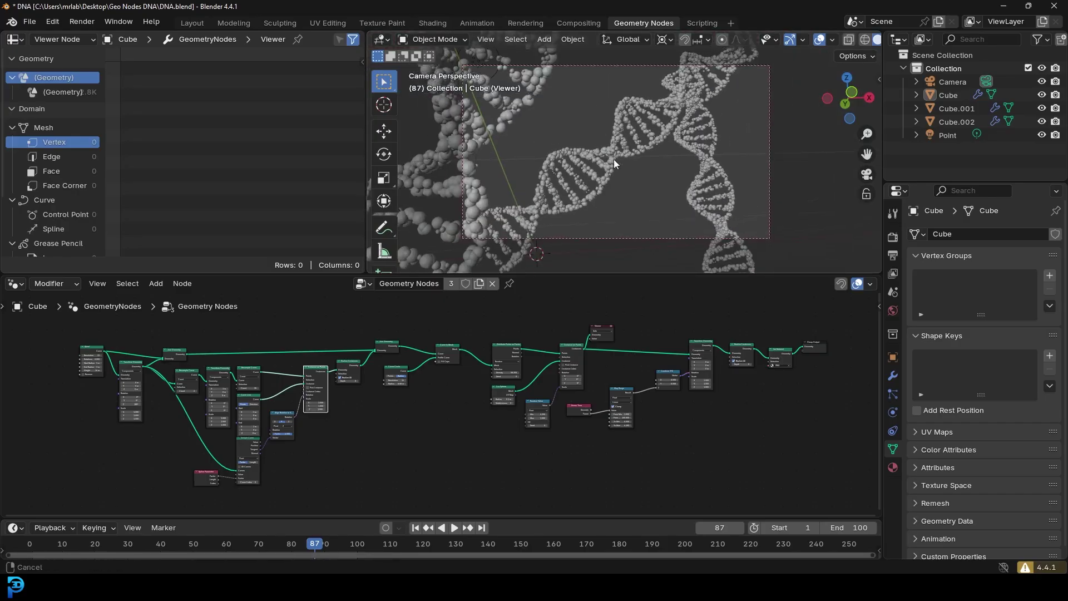
scroll(612, 162, up, 3)
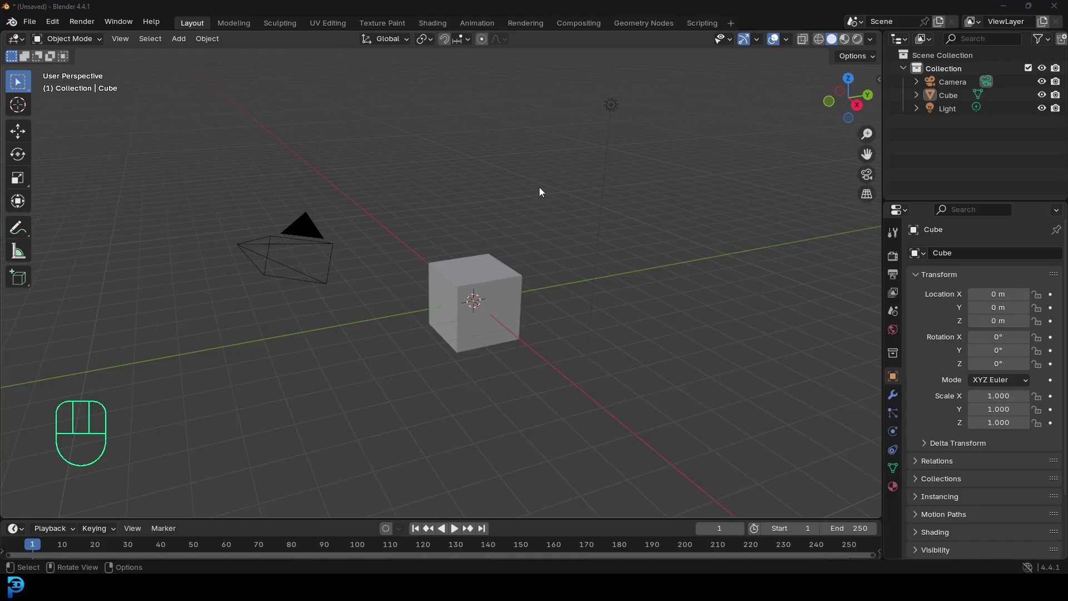
Select the default cube, switch to Geometry Nodes, and make the spreadsheet area a 3D Viewport
click(501, 271)
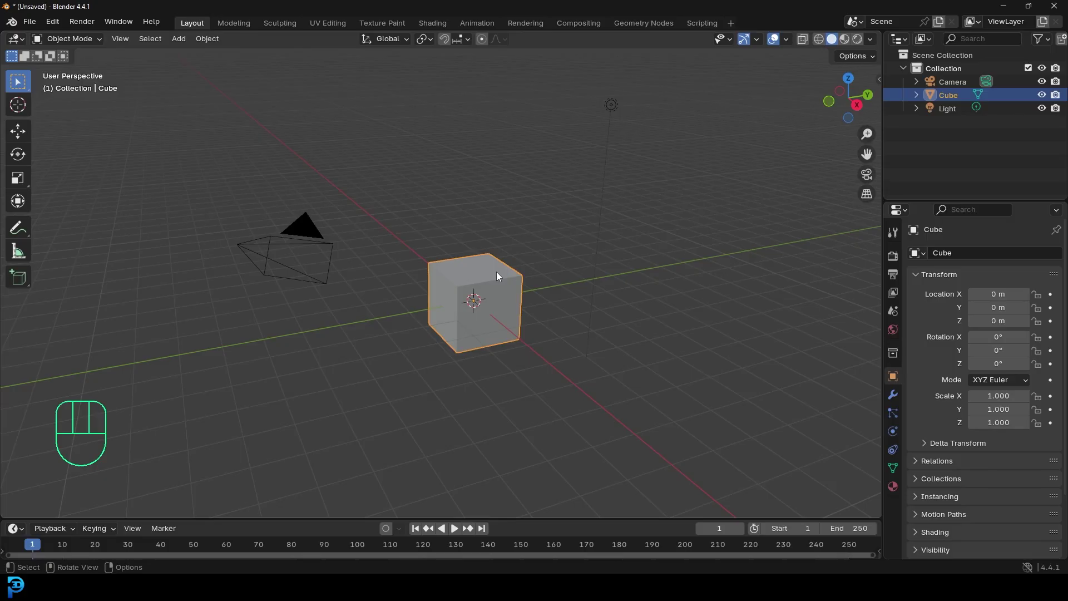
click(636, 25)
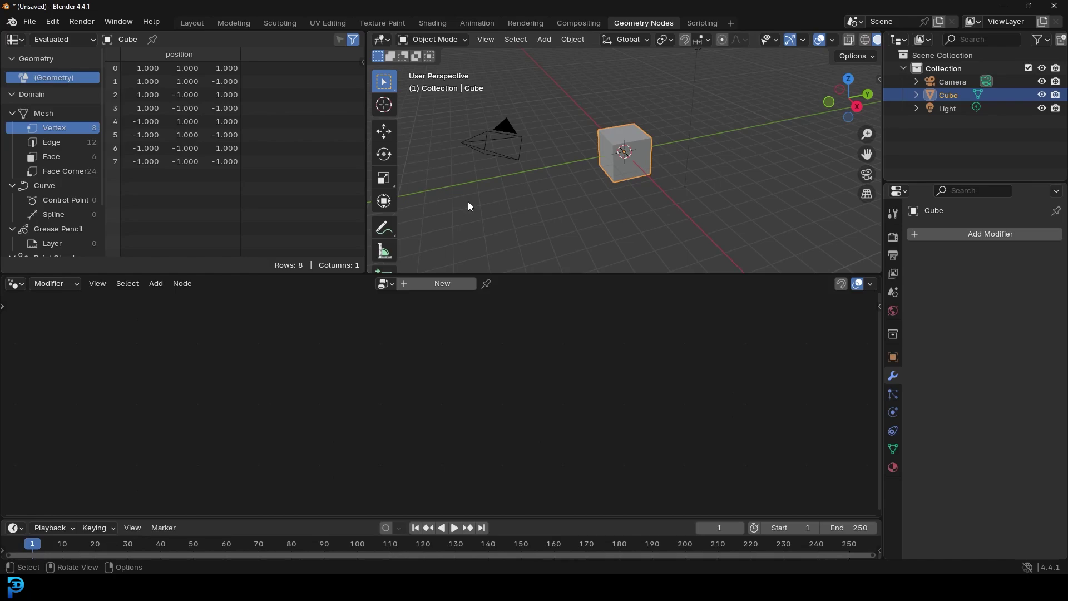
scroll(643, 160, up, 2)
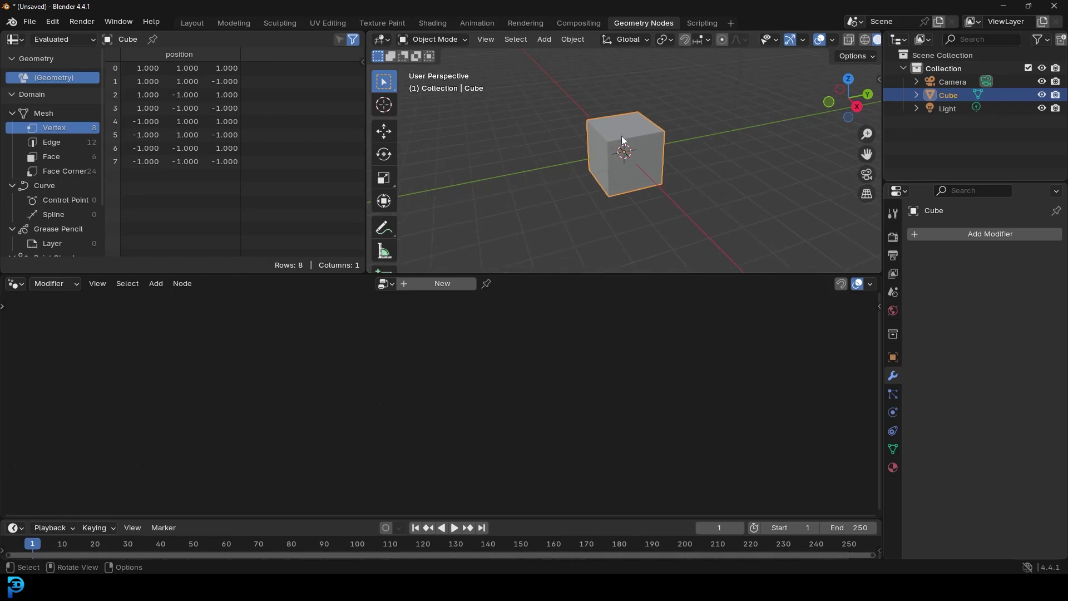
drag(362, 268, 297, 224)
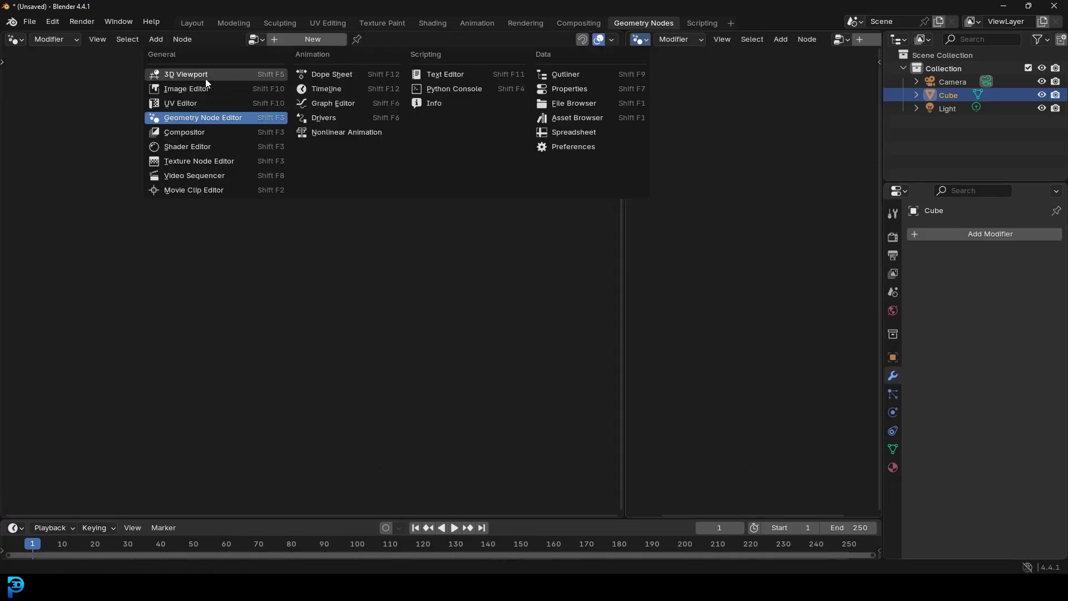
click(206, 79)
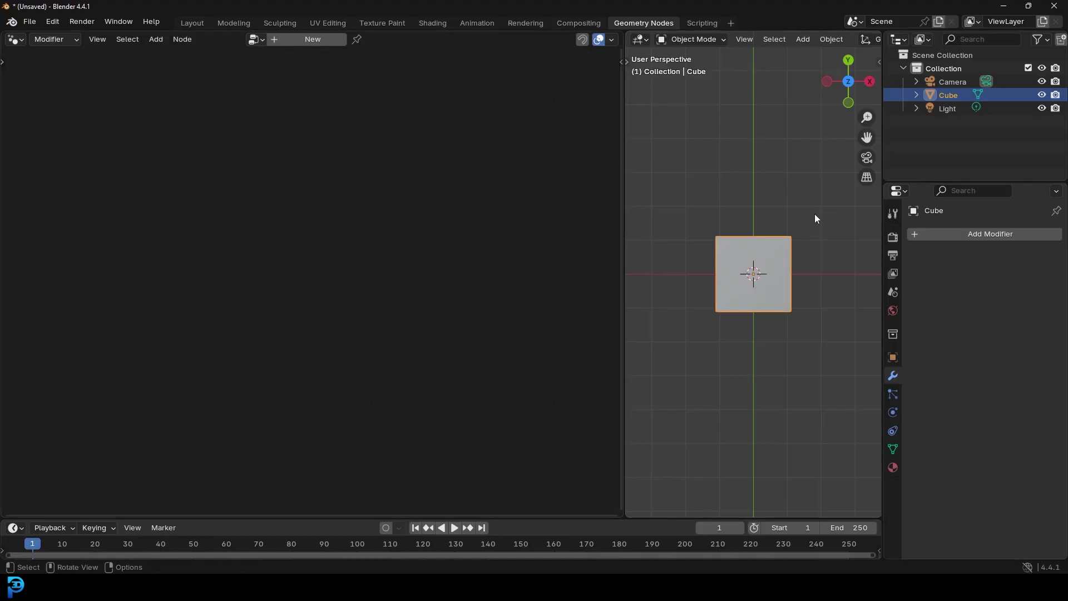
Orbit to an angled view of the cube and create a new geometry node tree
middle_drag(743, 278, 779, 255)
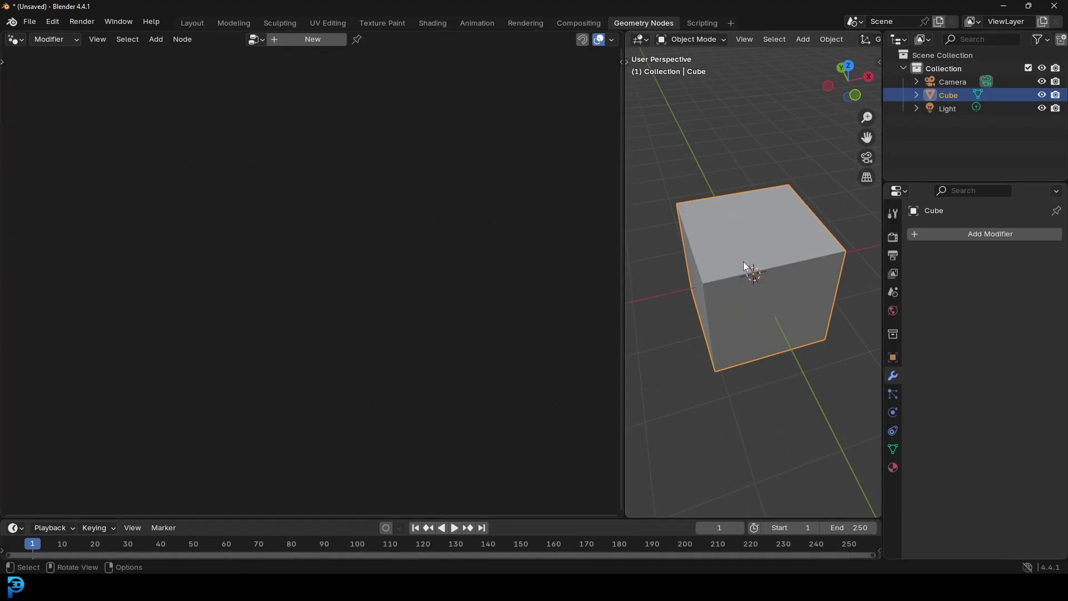
mouse_move(755, 240)
middle_down()
mouse_move(779, 222)
mouse_move(773, 241)
middle_up()
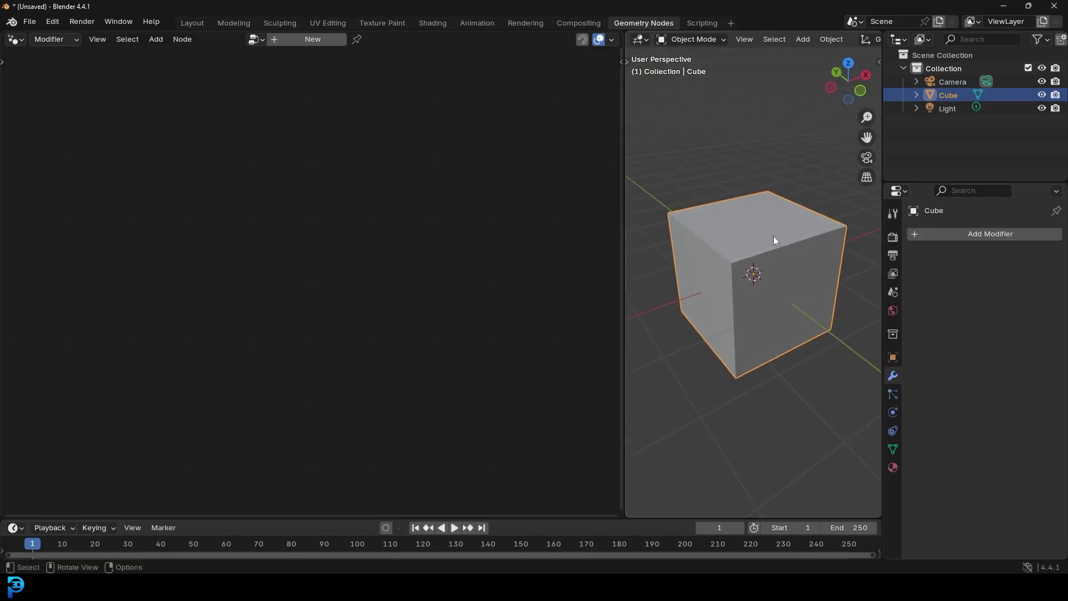
click(316, 40)
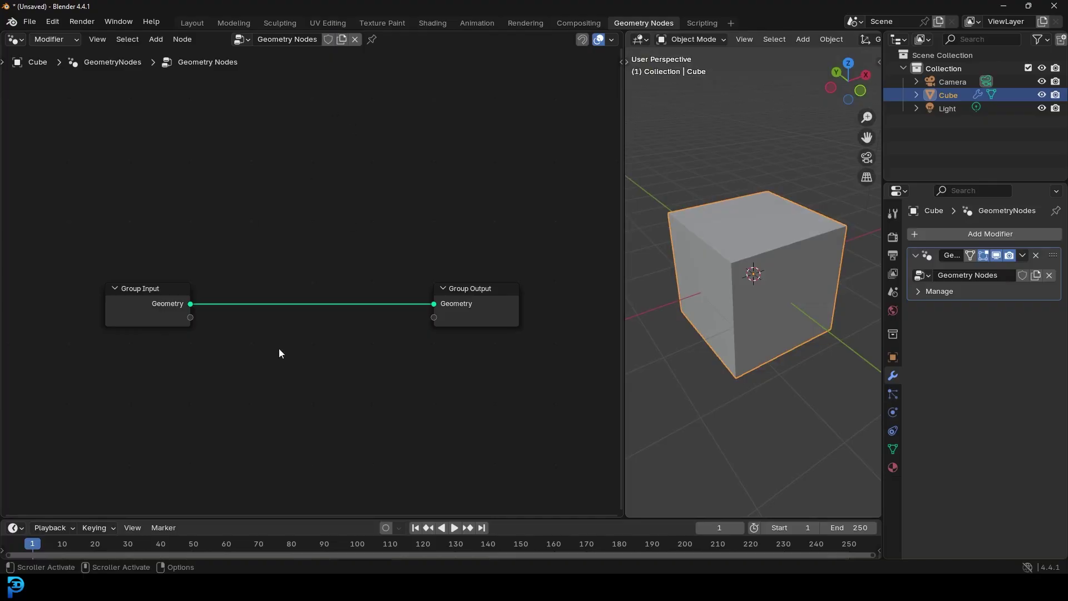
Name the node tree 'DNA', then change it to 'deoxyribonucleic acid'
scroll(202, 318, up, 1)
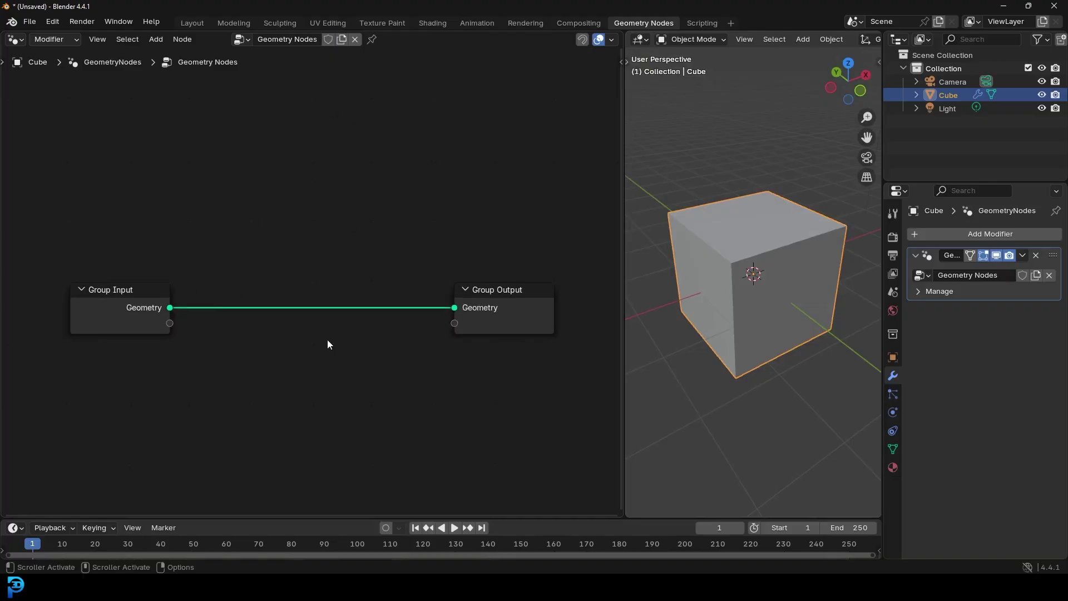
click(287, 40)
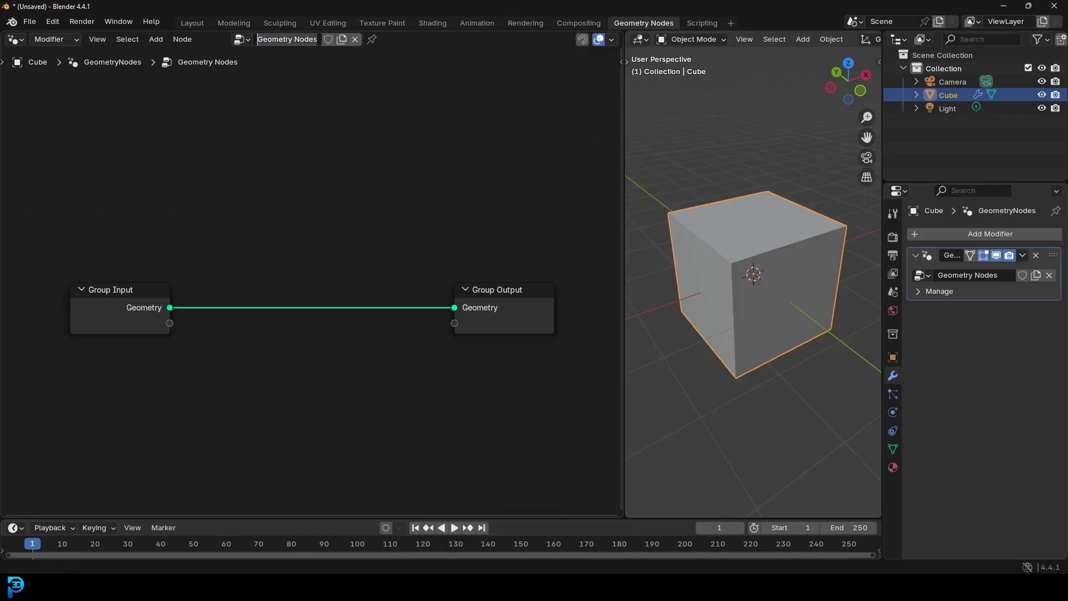
text(DNA)
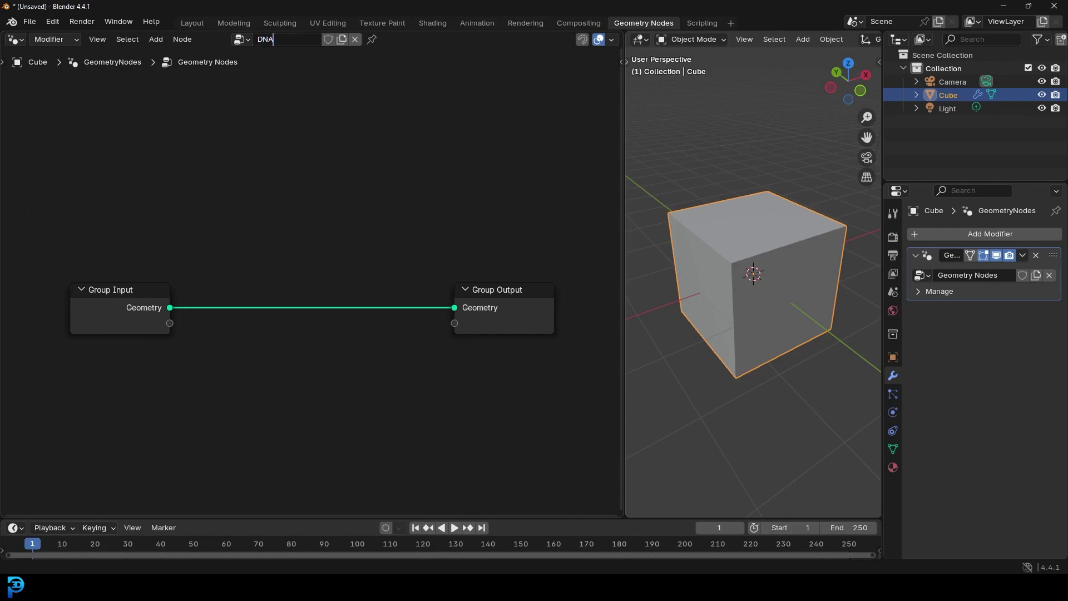
key(Return)
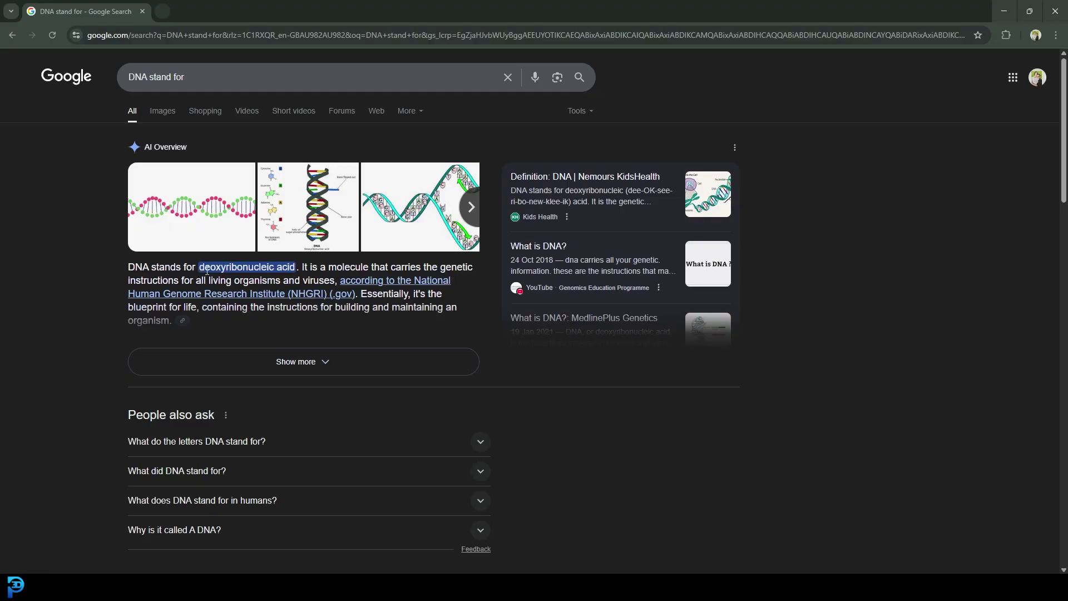
click(511, 587)
click(553, 534)
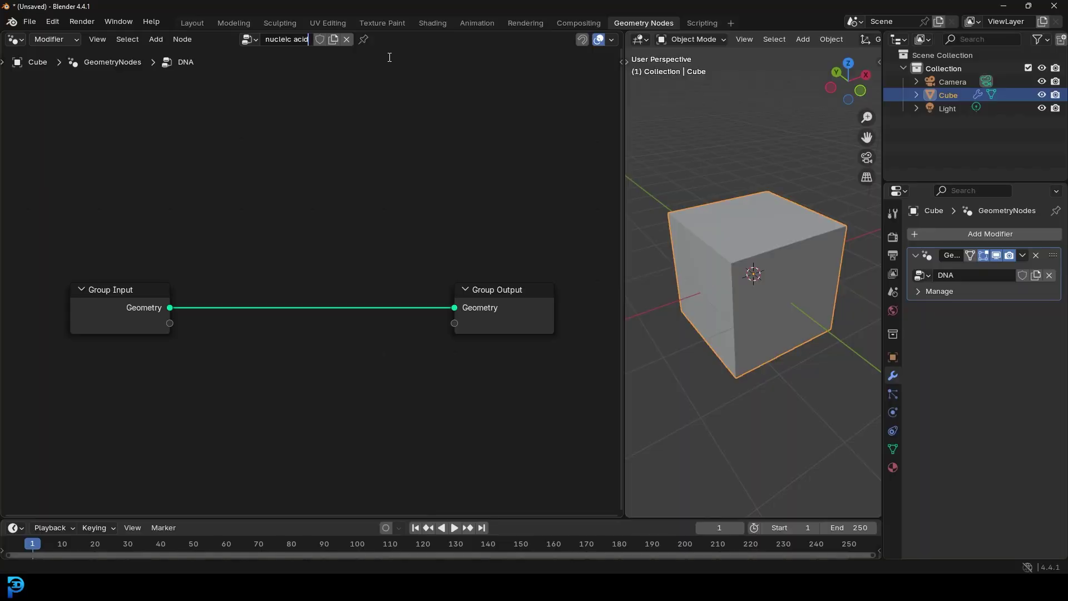
key(Return)
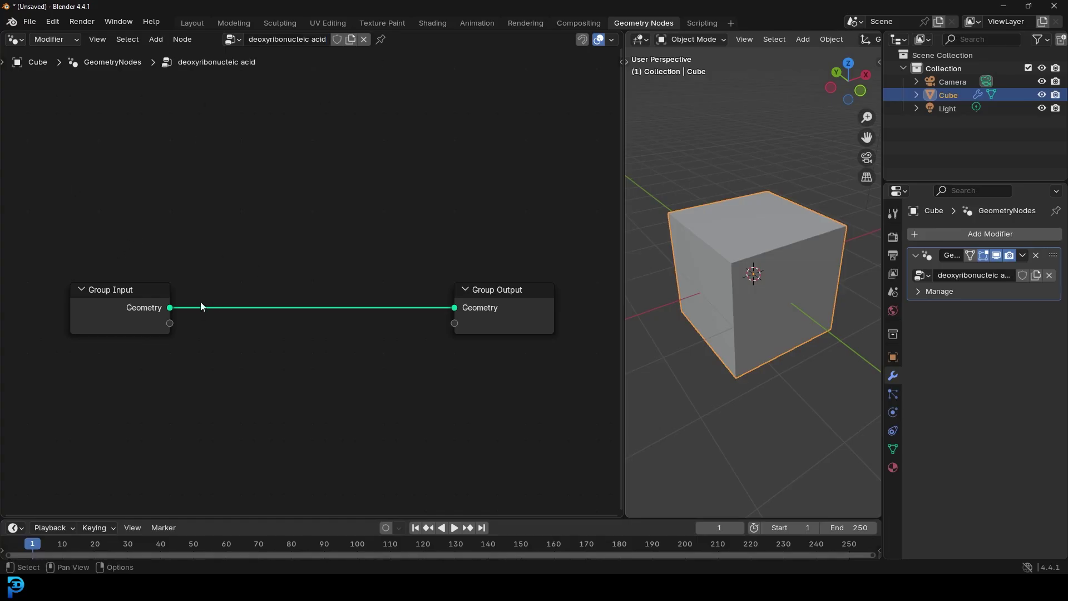
middle_drag(203, 294, 189, 276)
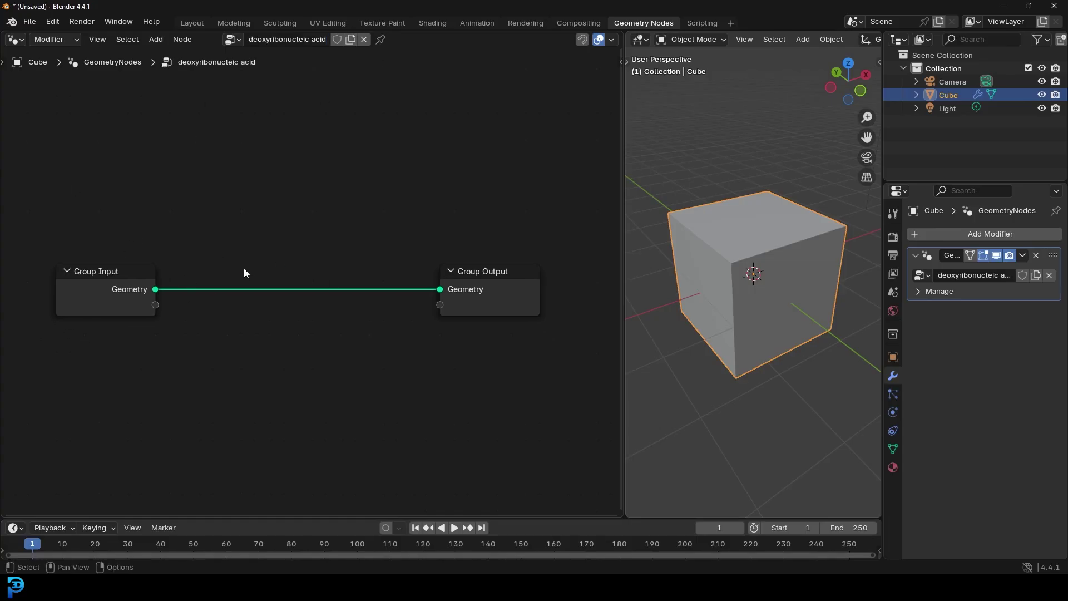
Add a Spiral node and connect its Curve output to Group Output
scroll(256, 259, up, 2)
key(shift+a)
click(272, 242)
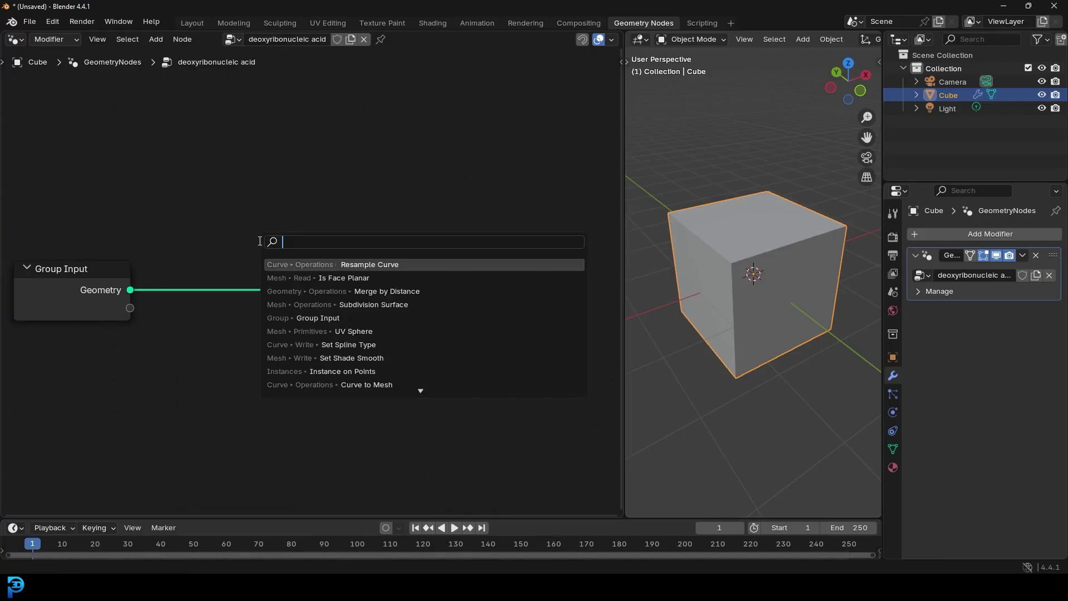
text(spiral)
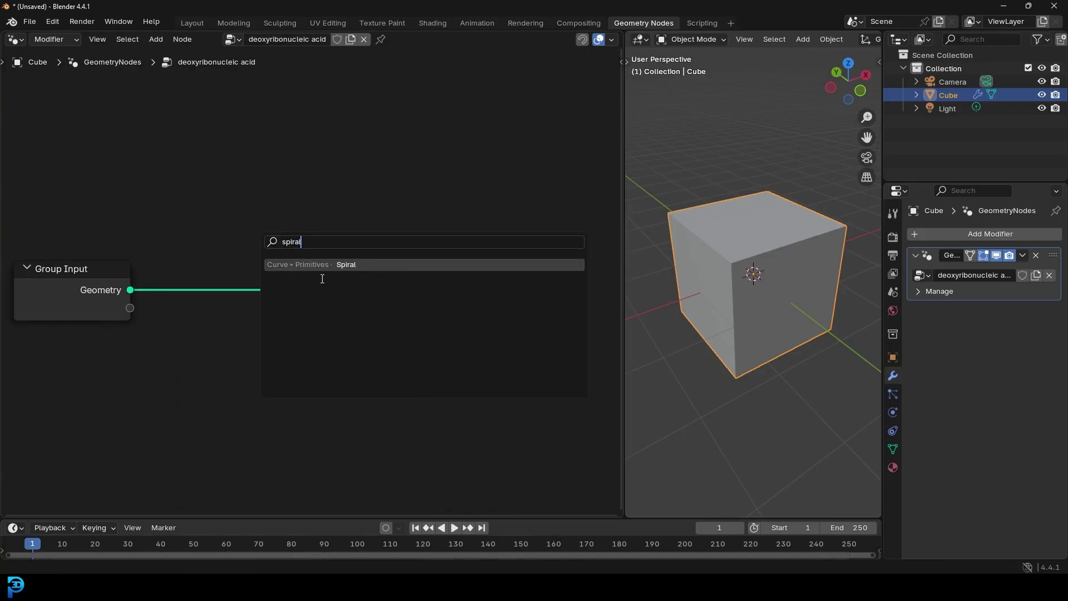
click(335, 265)
click(170, 301)
middle_drag(319, 331, 349, 324)
scroll(328, 322, down, 1)
drag(310, 320, 518, 323)
Arrange the Group Input and Spiral nodes closer together on the left
middle_drag(104, 296, 278, 286)
drag(285, 272, 48, 267)
scroll(313, 284, down, 3)
drag(391, 294, 276, 283)
scroll(279, 287, up, 3)
scroll(274, 214, up, 1)
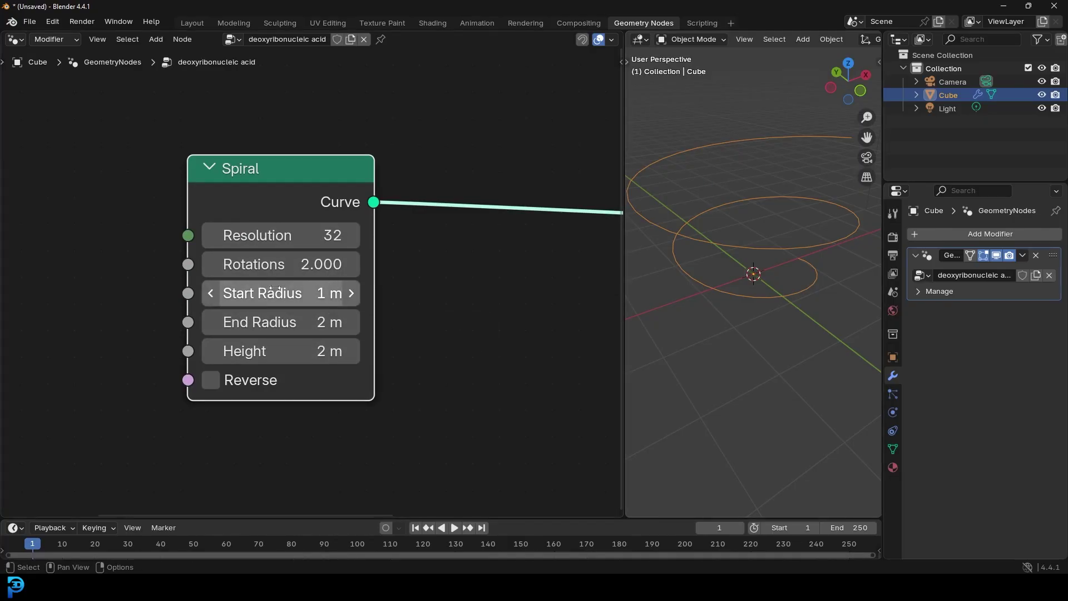
Set the spiral's End Radius to 1 m
click(288, 323)
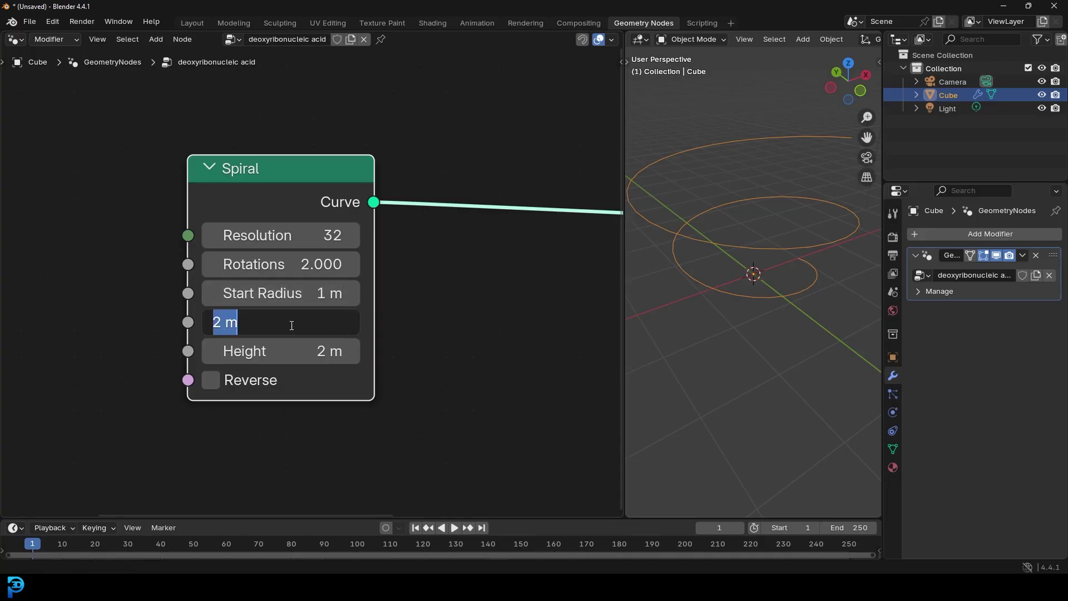
text(1)
key(Return)
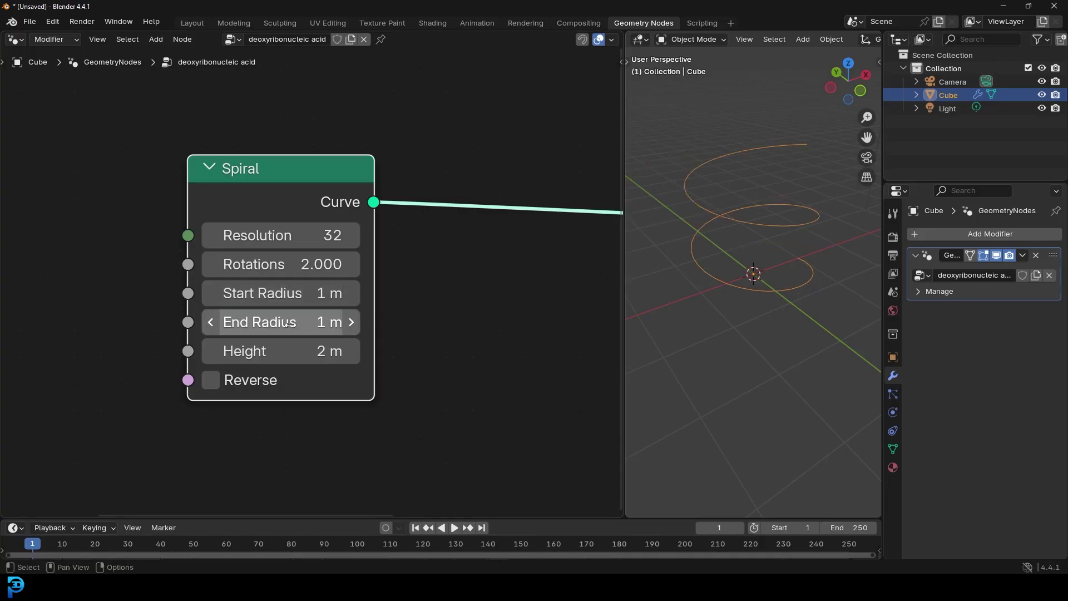
middle_drag(780, 282, 764, 150)
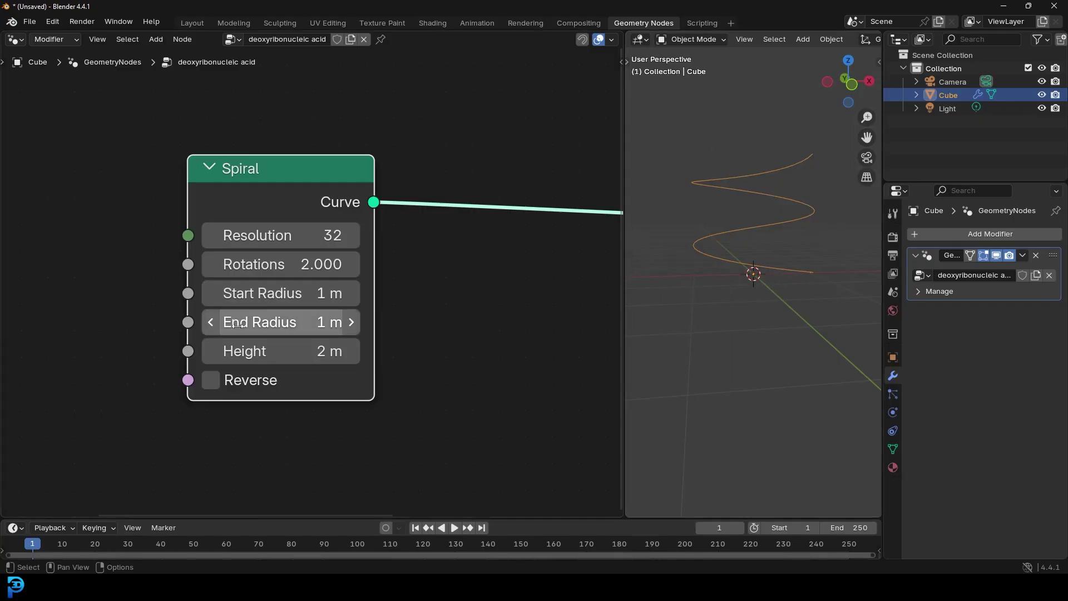
Set the spiral's Height to 14 m, trying 12 m first, and inspect the tall coil
click(277, 359)
text(12)
key(Return)
scroll(744, 200, down, 5)
middle_drag(747, 201, 726, 214)
click(282, 359)
text(14)
key(Return)
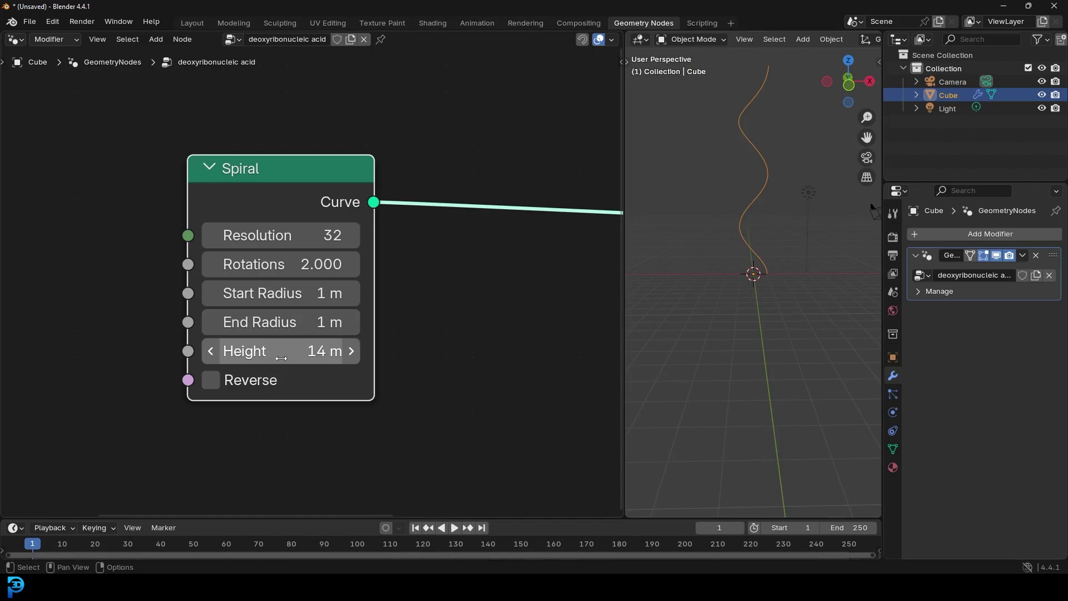
middle_drag(696, 220, 764, 147)
middle_drag(781, 78, 711, 140)
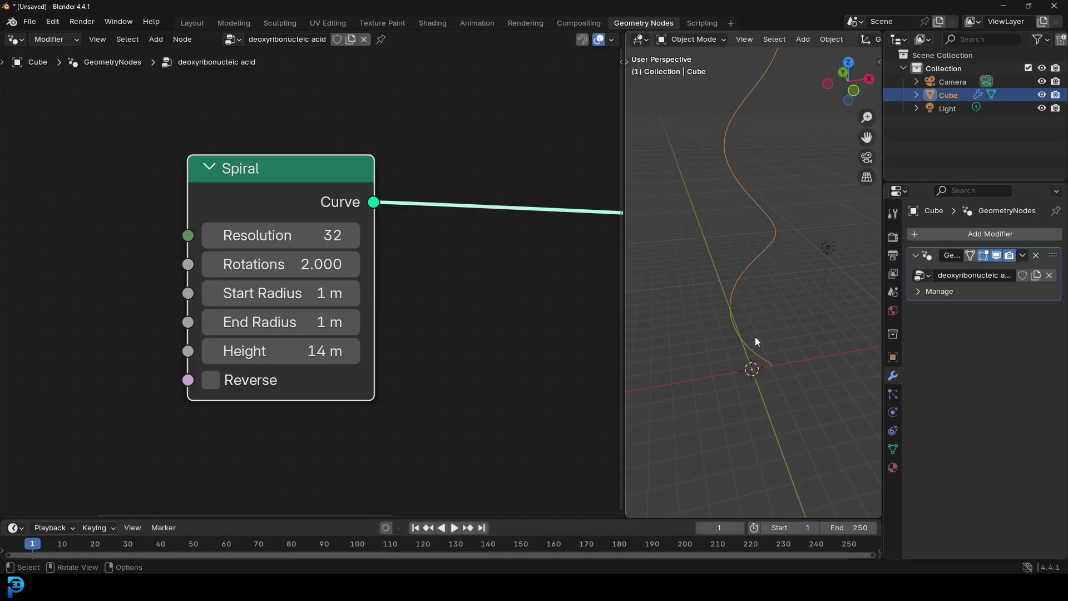
scroll(370, 243, down, 5)
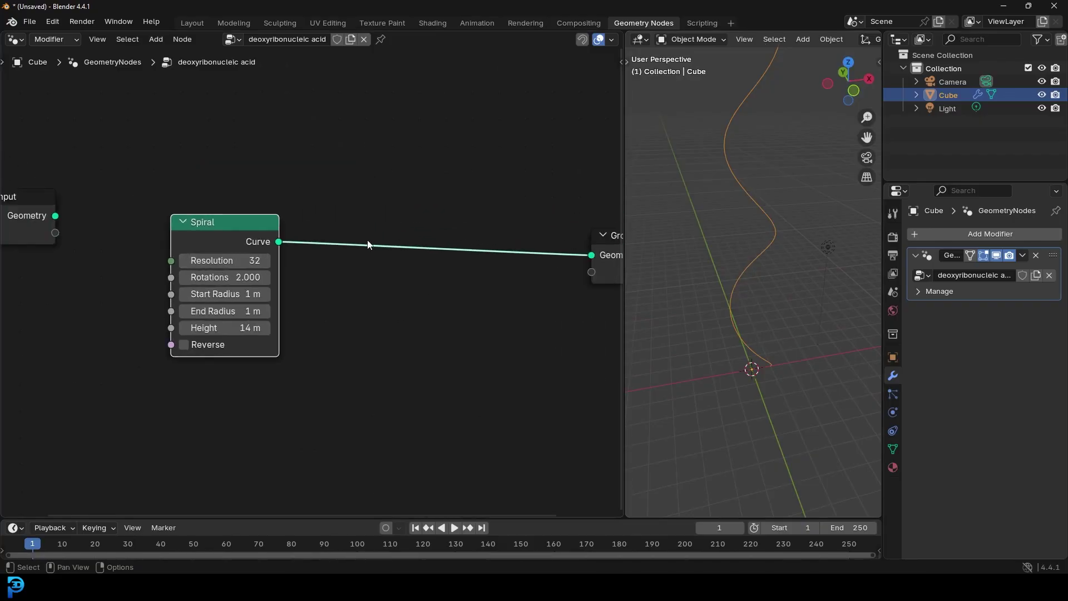
scroll(368, 245, up, 2)
key(shift+a)
Add a Transform Geometry node and feed the spiral's Curve into it
click(367, 228)
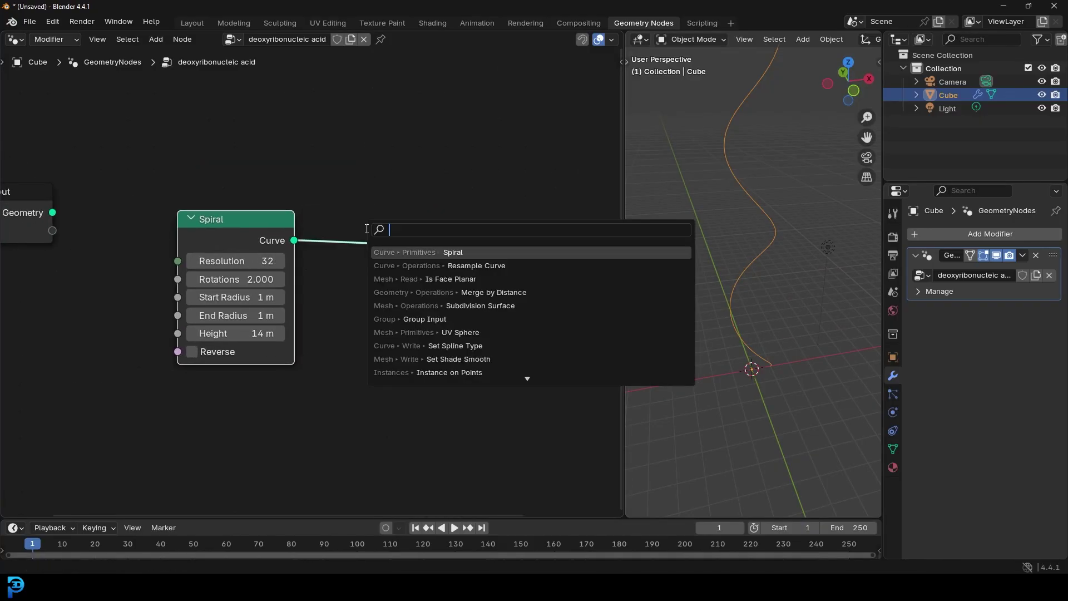
text(transf)
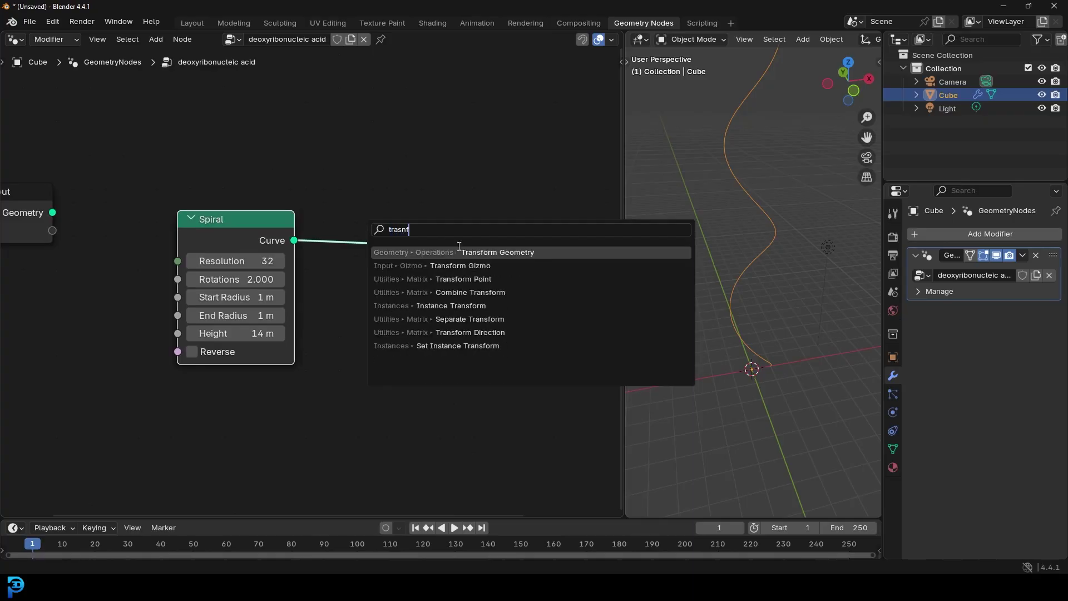
key(Return)
click(352, 262)
scroll(323, 256, down, 1)
drag(297, 247, 353, 327)
drag(383, 289, 371, 319)
middle_drag(434, 249, 409, 252)
scroll(409, 251, up, 1)
Insert Join Geometry on the spiral-to-output link, add the transformed copy, and shift the output nodes right
key(shift+a)
text(join)
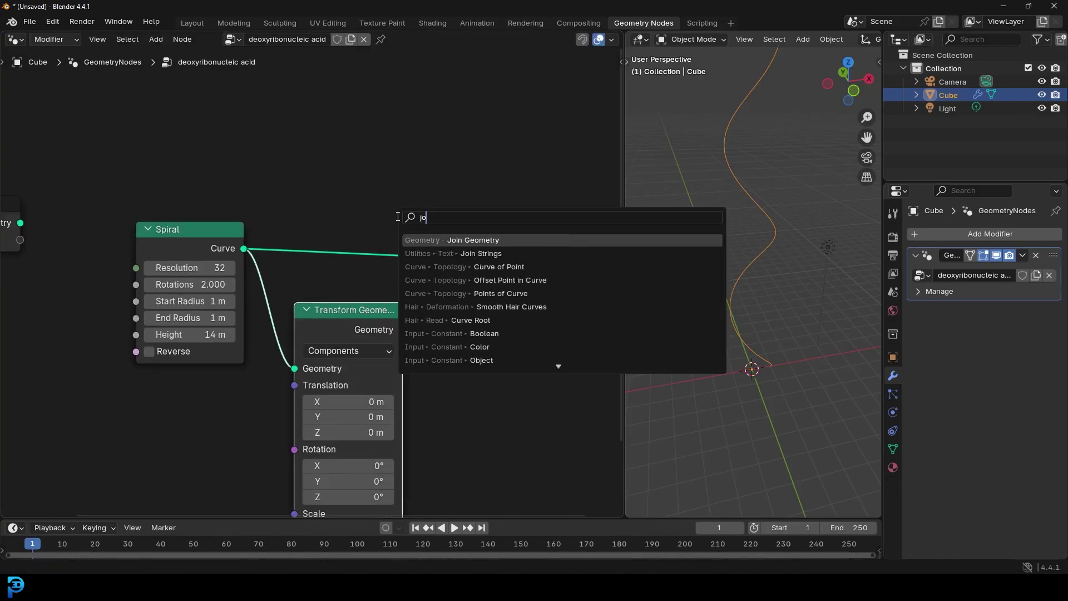
key(Return)
click(440, 236)
drag(402, 330, 417, 275)
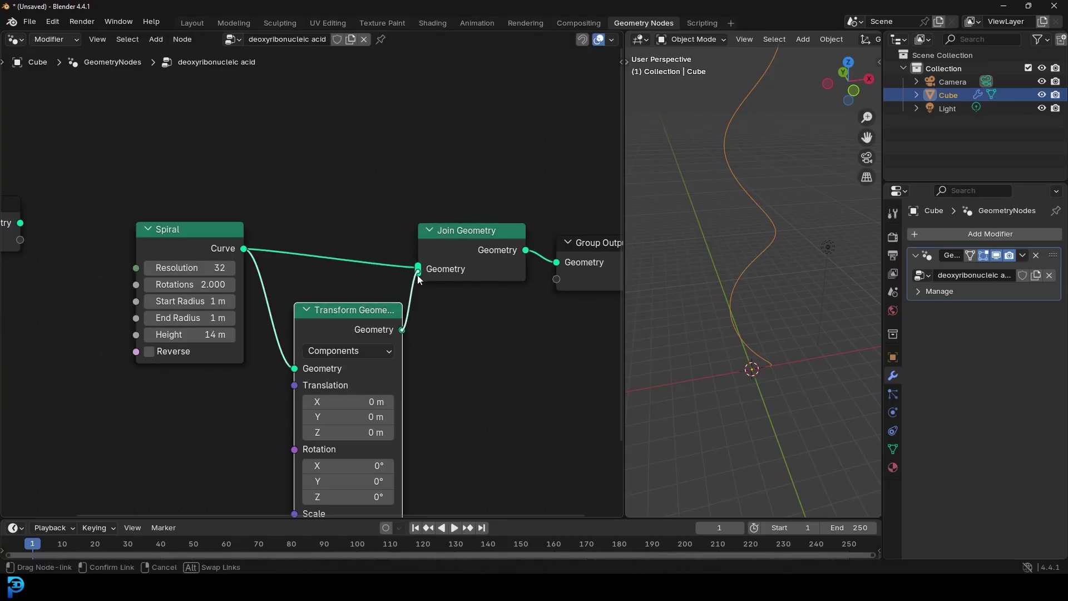
middle_drag(426, 281, 235, 273)
drag(484, 301, 301, 232)
key(g)
drag(402, 224, 403, 225)
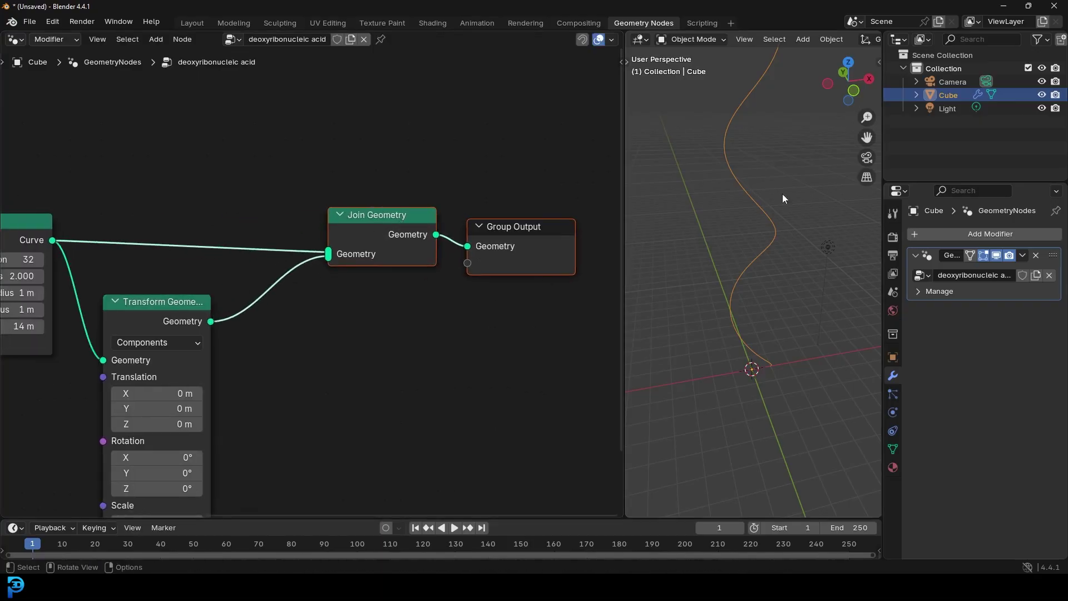
Reposition Transform Geometry and set its Z rotation to 180° to form the double helix
middle_drag(772, 177, 731, 111)
scroll(779, 251, up, 2)
scroll(333, 333, down, 4)
middle_drag(332, 333, 436, 262)
scroll(436, 261, up, 2)
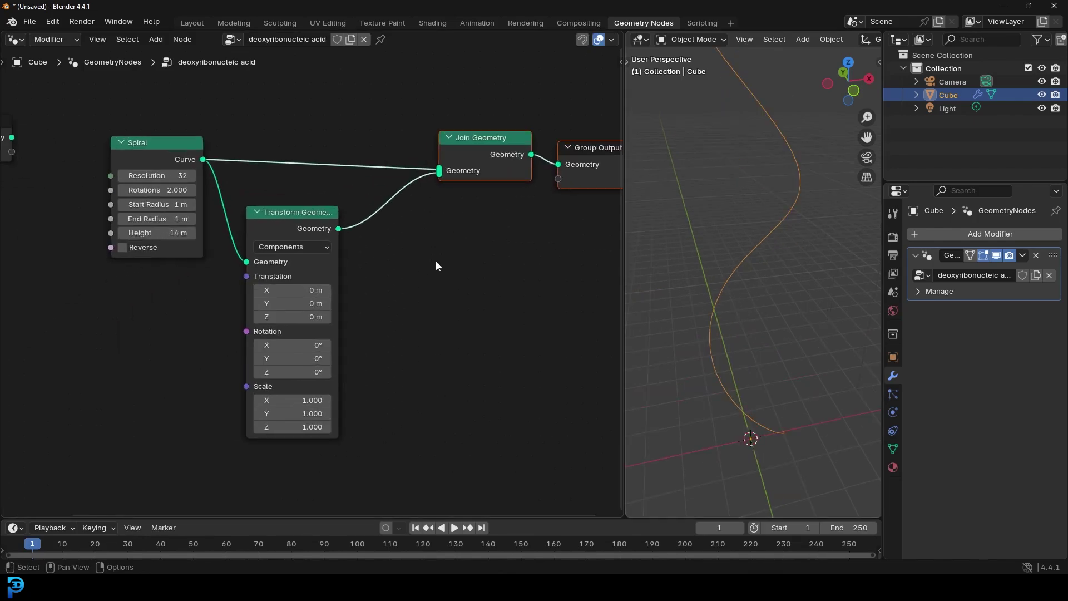
drag(296, 218, 303, 223)
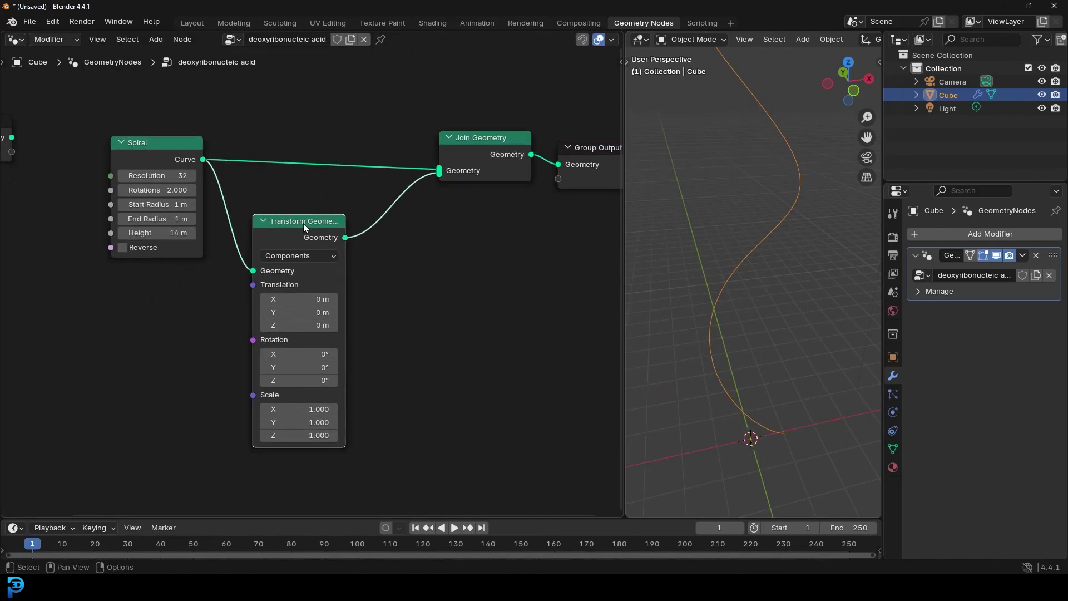
scroll(300, 374, up, 2)
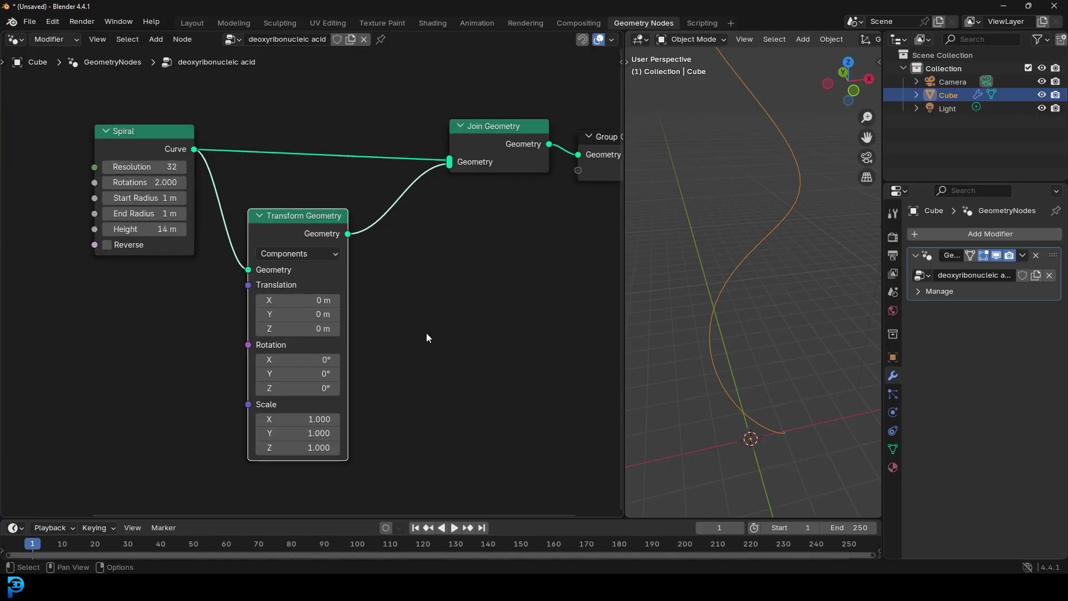
click(304, 365)
text(180)
key(Return)
middle_drag(708, 171, 719, 262)
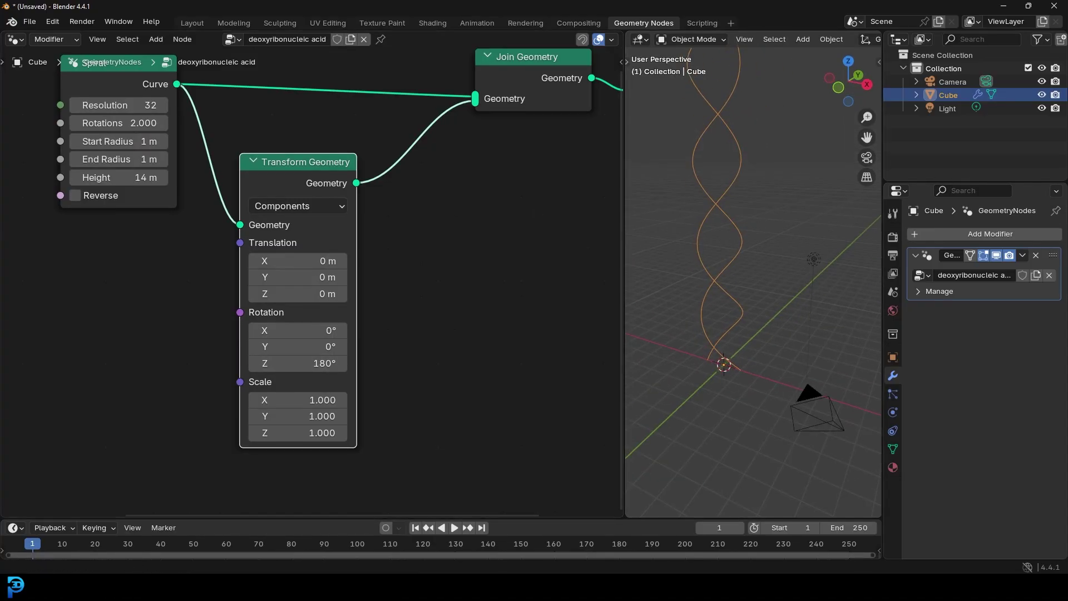
Move the nodes closer together and collapse Transform Geometry and Join Geometry
scroll(363, 222, down, 3)
middle_drag(363, 222, 404, 241)
drag(402, 258, 373, 226)
drag(588, 202, 523, 194)
scroll(325, 214, up, 2)
click(339, 205)
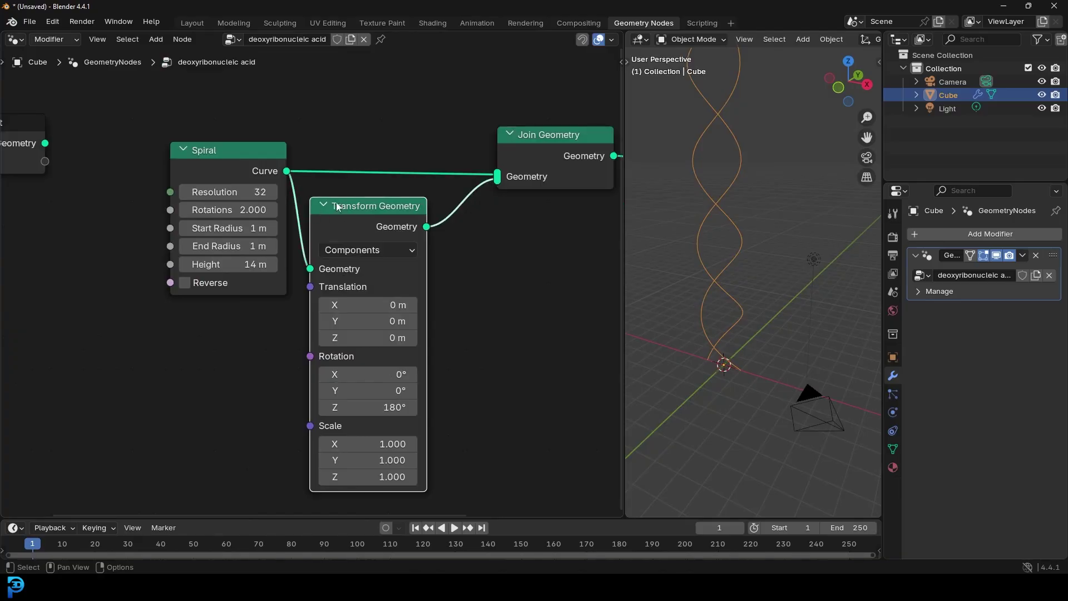
click(323, 202)
drag(403, 200, 388, 196)
middle_drag(387, 199, 275, 250)
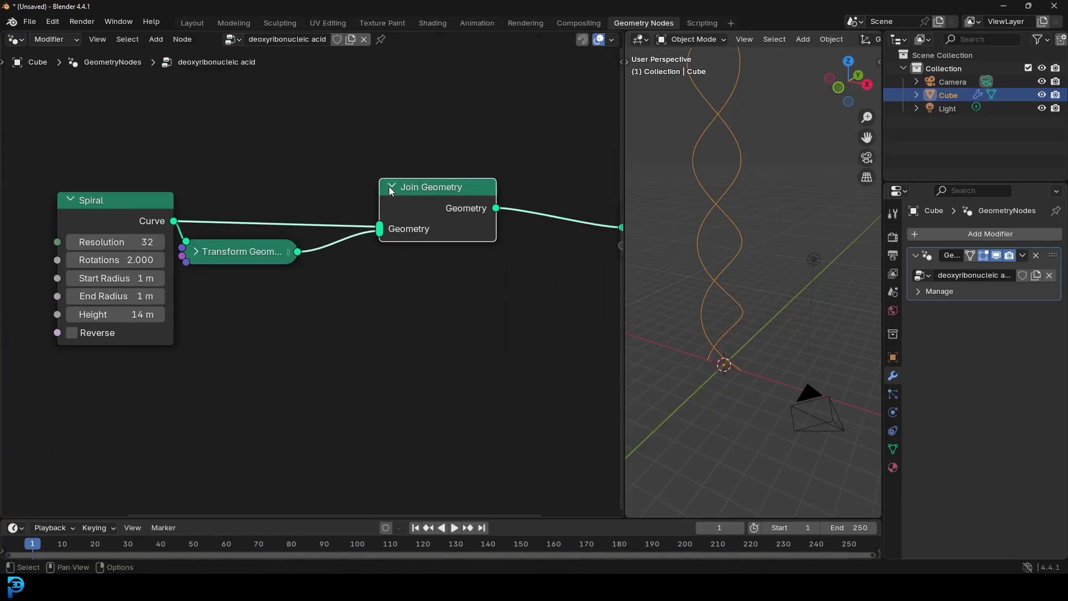
click(394, 186)
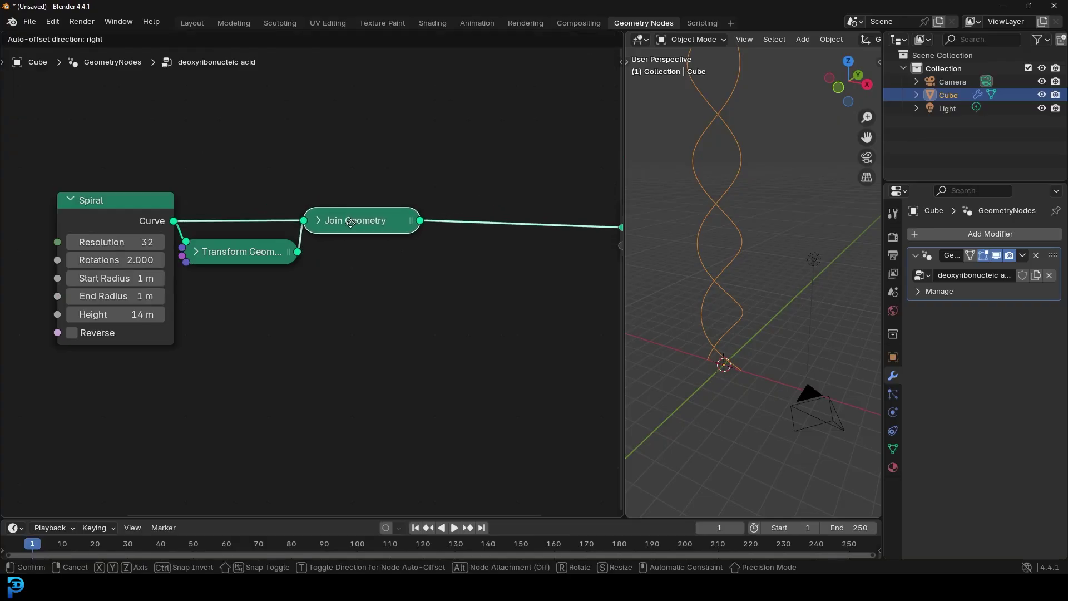
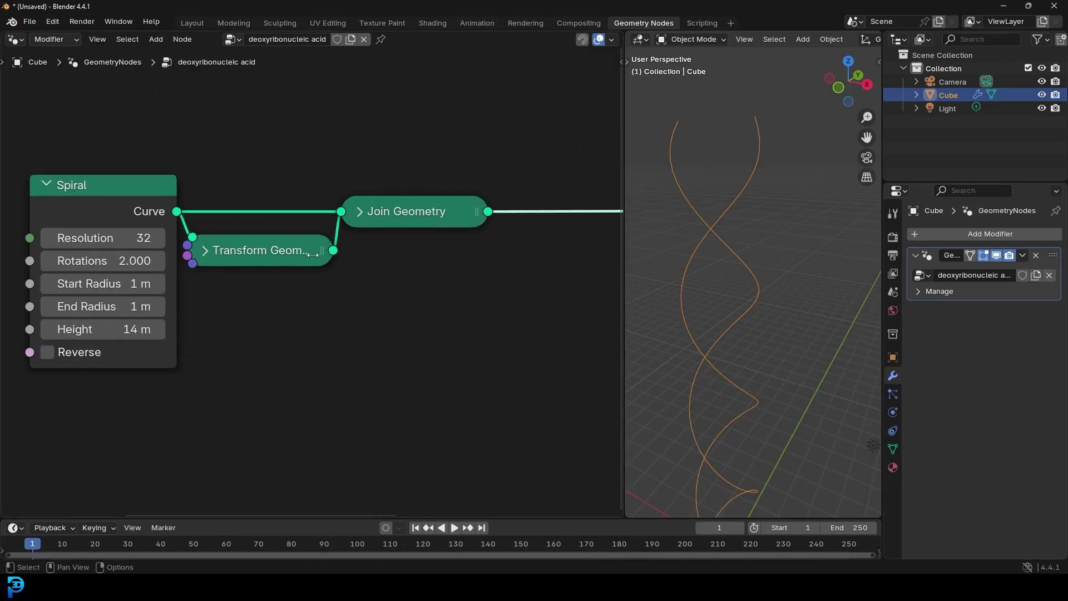
Drag a new link out of the Transform Geometry output of the rotated spiral copy
drag(333, 251, 380, 328)
Add a Resample Curve node fed by the transformed spiral and position it
text(resampl)
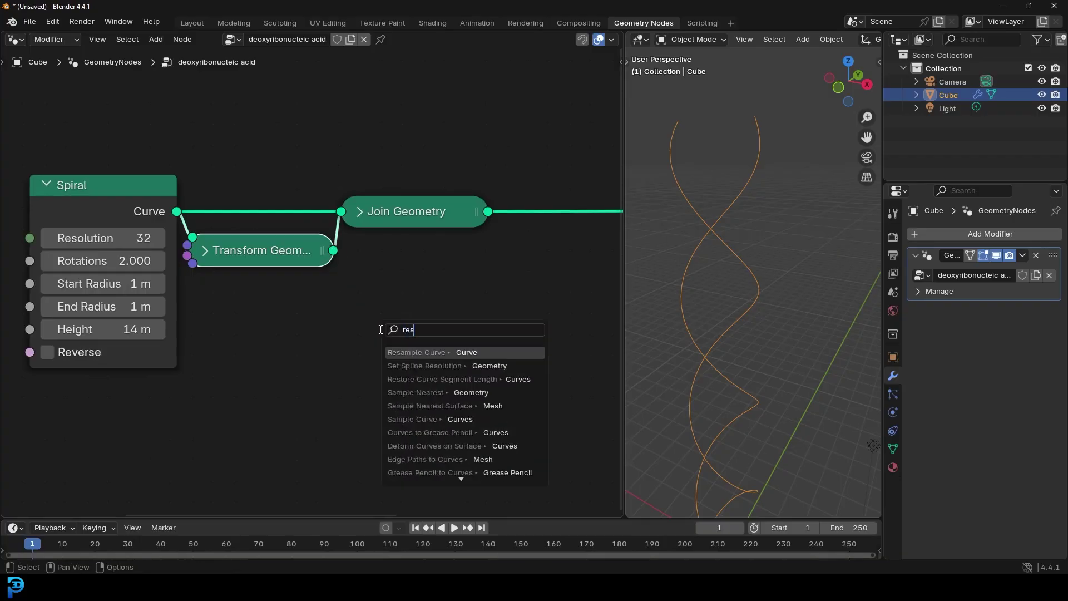
click(429, 353)
drag(434, 272, 426, 276)
middle_drag(688, 277, 729, 230)
middle_drag(668, 307, 703, 292)
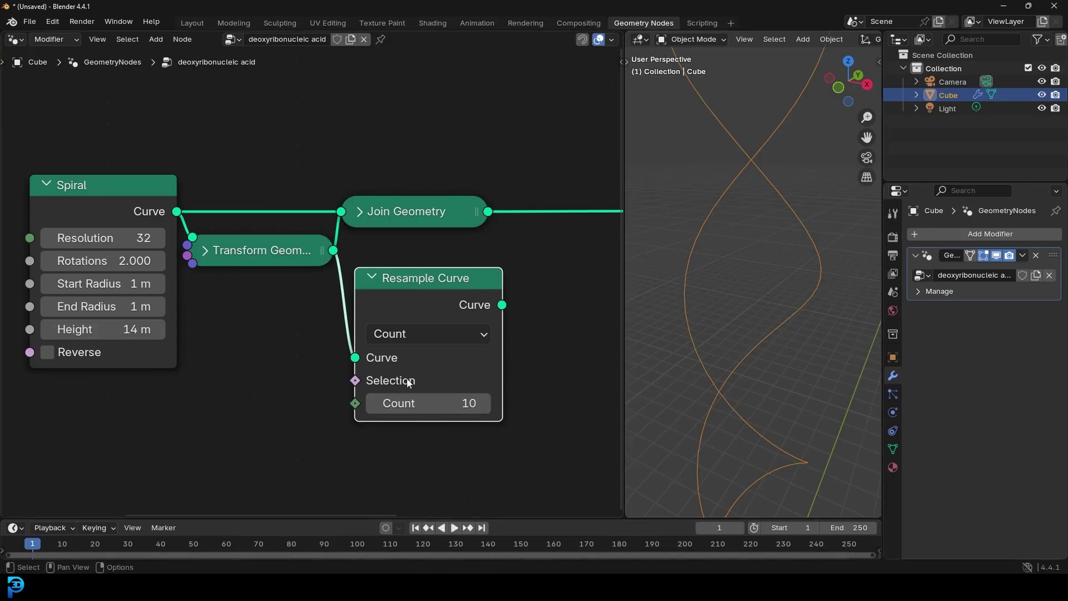
Set the Resample Curve count to 2 and move Group Output closer to the nodes
click(439, 403)
text(2)
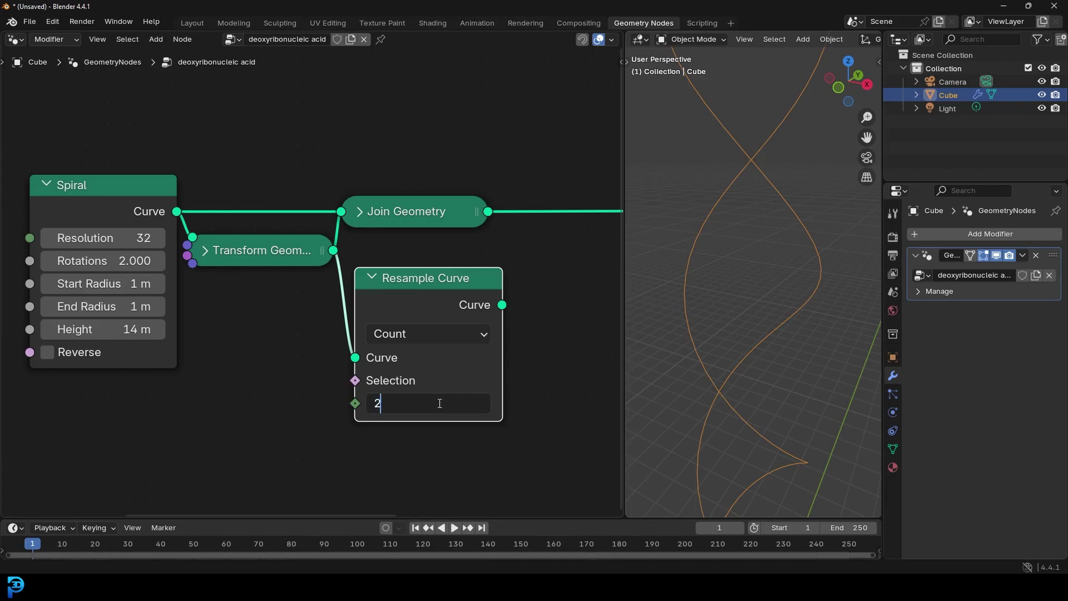
key(Return)
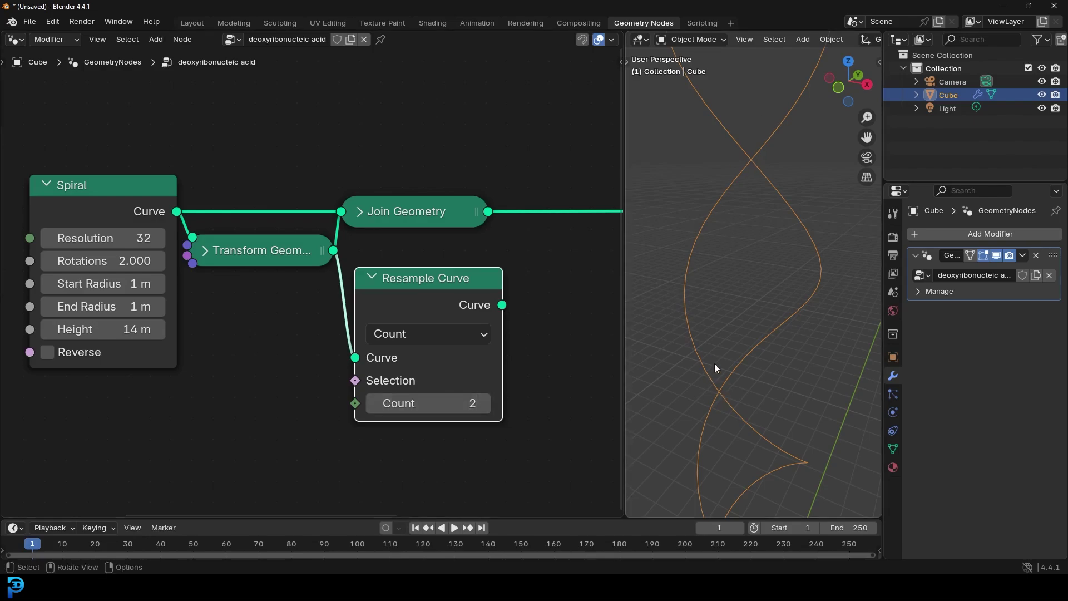
scroll(413, 342, down, 7)
middle_drag(525, 302, 349, 316)
drag(564, 240, 466, 237)
scroll(289, 263, up, 1)
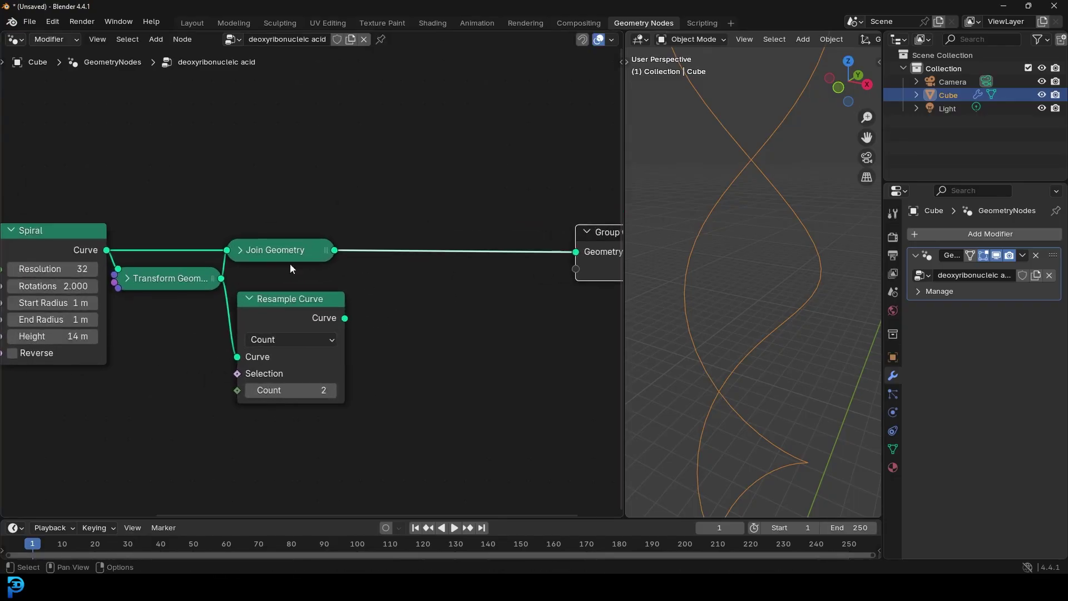
Insert a duplicate Join Geometry before the output and connect the resampled curve into it
click(277, 248)
key(shift+d)
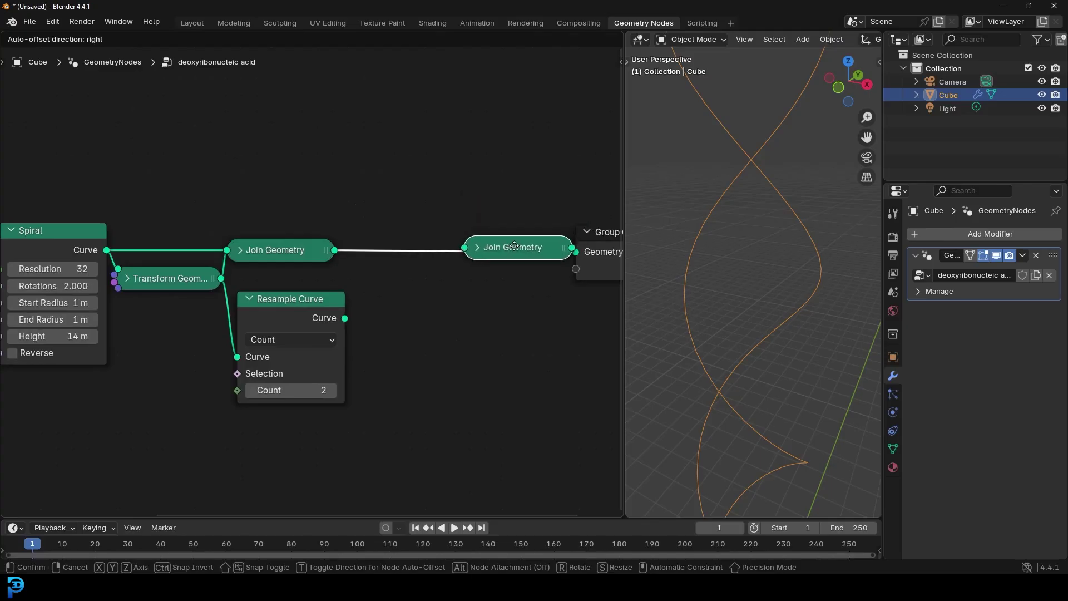
click(485, 246)
drag(345, 317, 358, 319)
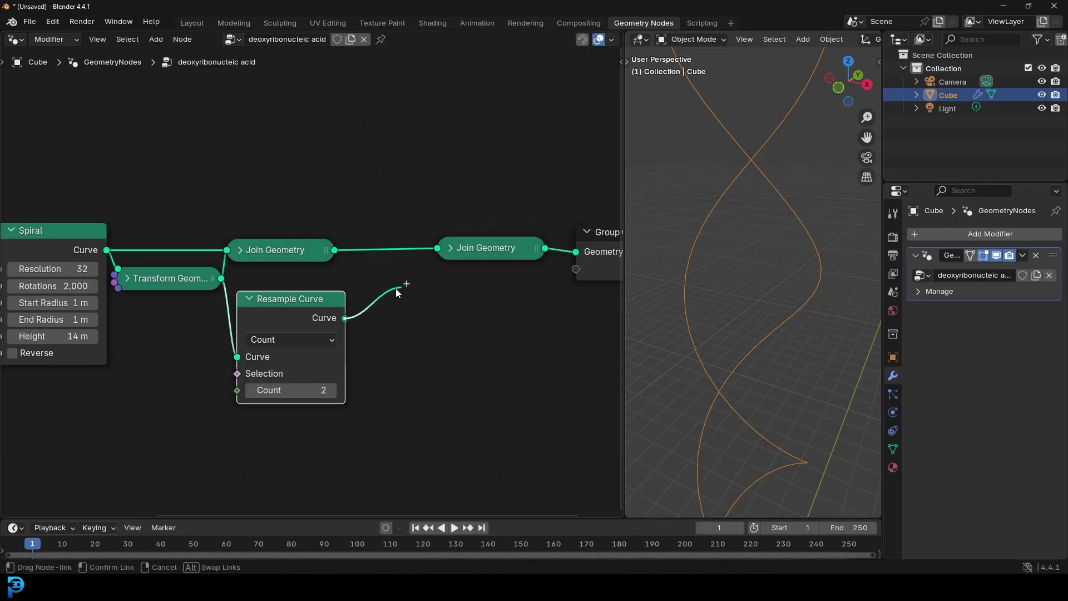
drag(396, 289, 434, 260)
mouse_move(686, 228)
middle_down()
mouse_move(707, 190)
mouse_move(683, 216)
middle_up()
middle_drag(676, 154, 735, 220)
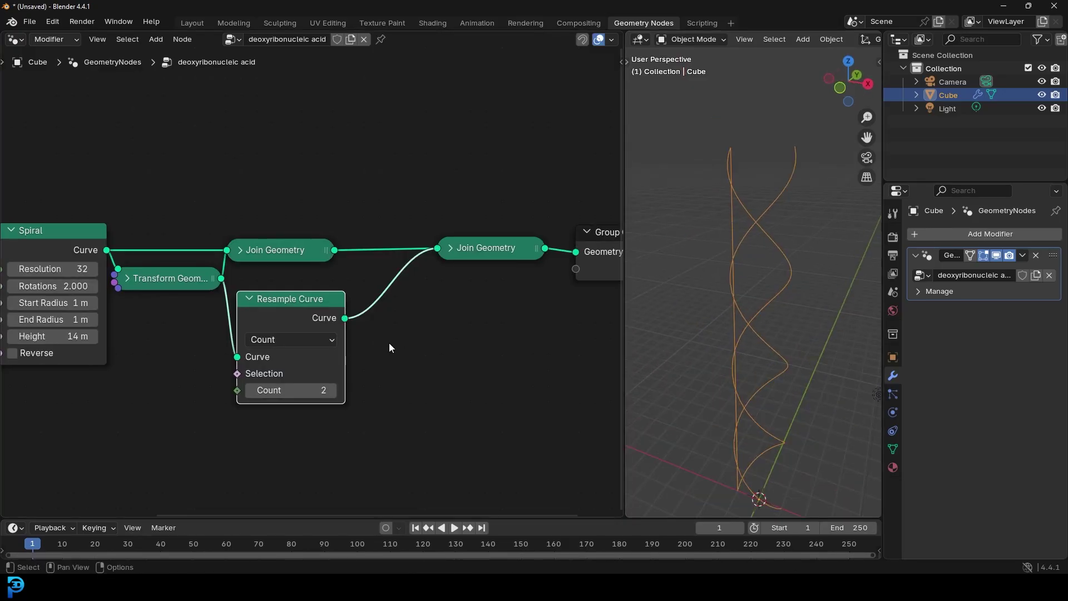
scroll(386, 341, up, 2)
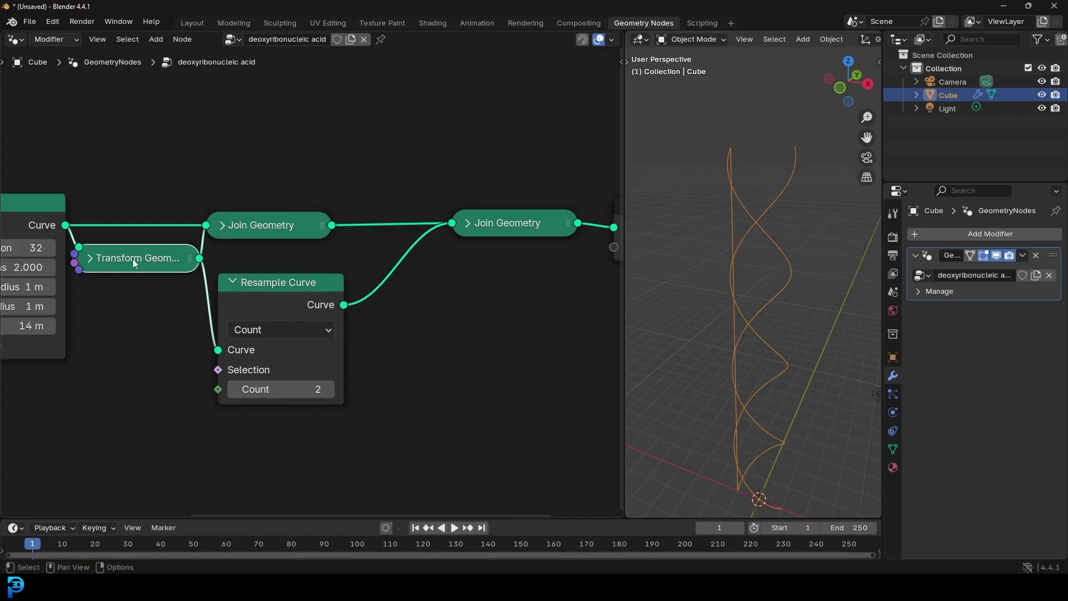
Insert a copied Transform Geometry after Resample Curve with Translation X 1 m and Rotation Z 0
key(shift+d)
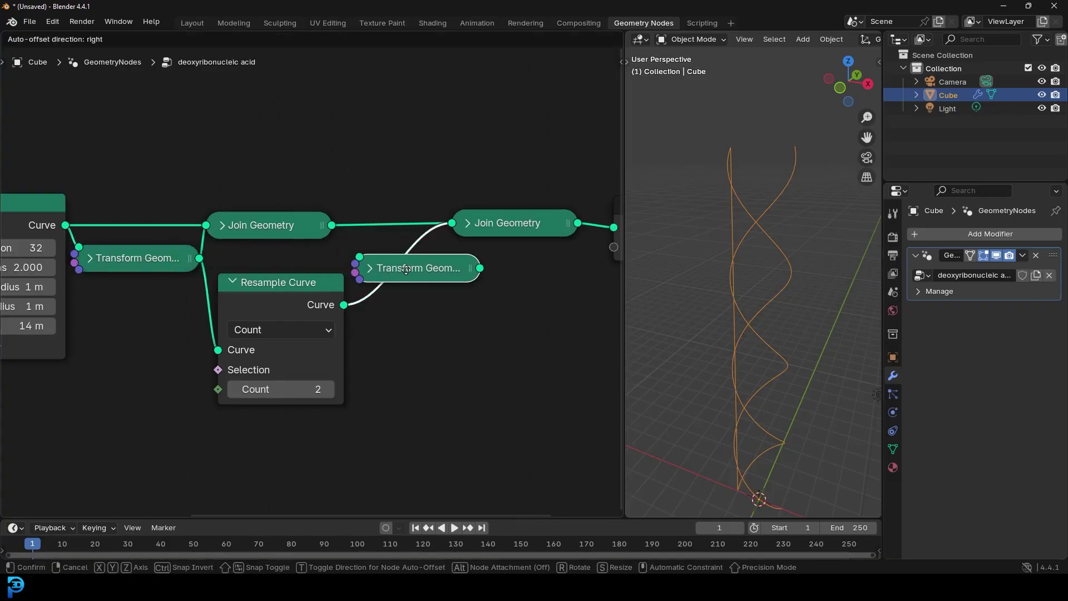
click(413, 271)
middle_drag(427, 273, 386, 198)
click(376, 254)
click(384, 268)
text(1)
key(Return)
click(392, 378)
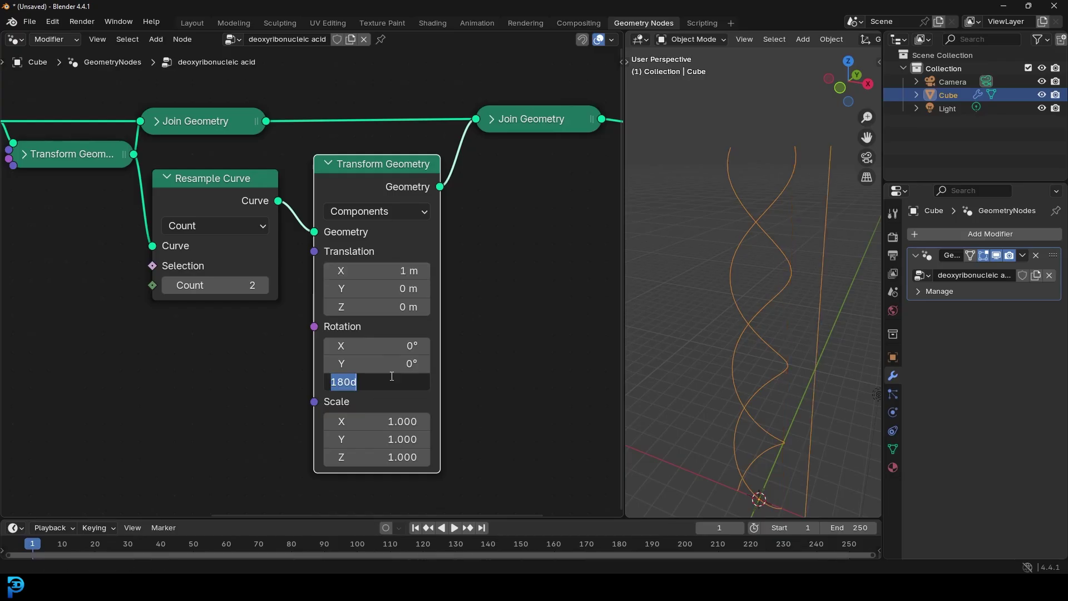
text(0)
key(Return)
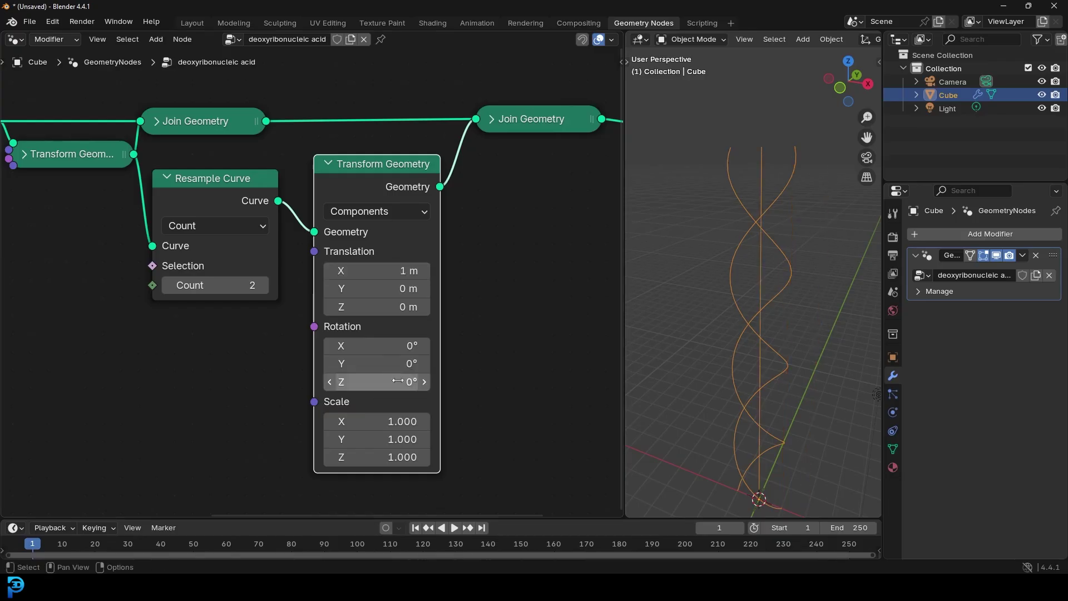
middle_drag(723, 233, 711, 204)
middle_drag(757, 250, 715, 126)
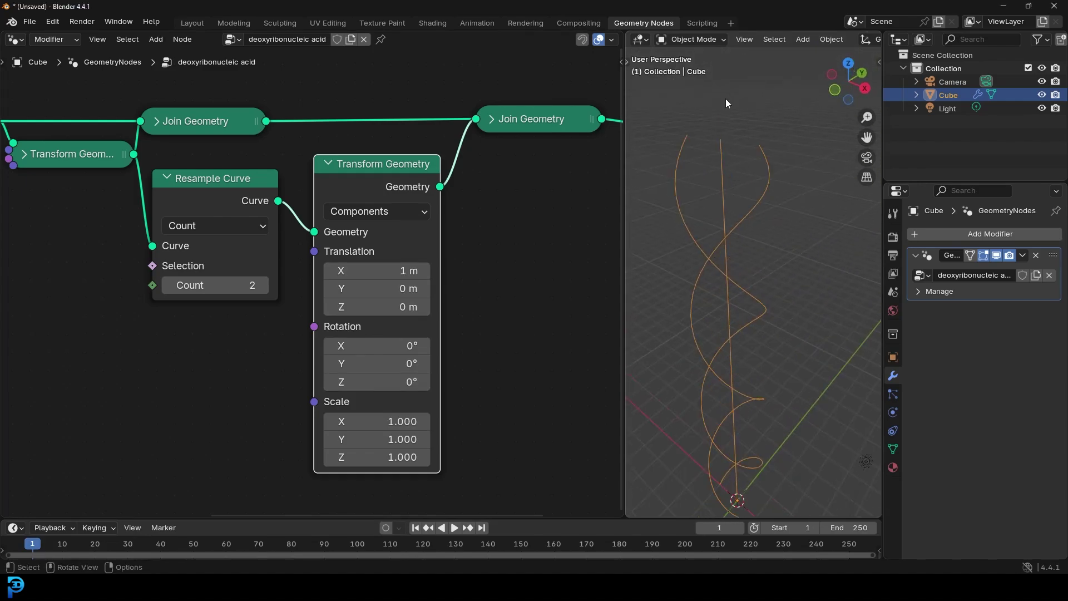
Move the final Join Geometry and Group Output right to make room for a new node
scroll(748, 346, down, 4)
scroll(437, 230, down, 1)
middle_drag(437, 230, 321, 283)
middle_drag(447, 224, 354, 258)
drag(503, 300, 294, 210)
key(g)
click(456, 207)
middle_drag(358, 264, 413, 248)
scroll(413, 248, up, 2)
key(shift+a)
click(397, 249)
Insert an Instance on Points node between Transform Geometry and Join Geometry, shifting the downstream nodes right
text(ins)
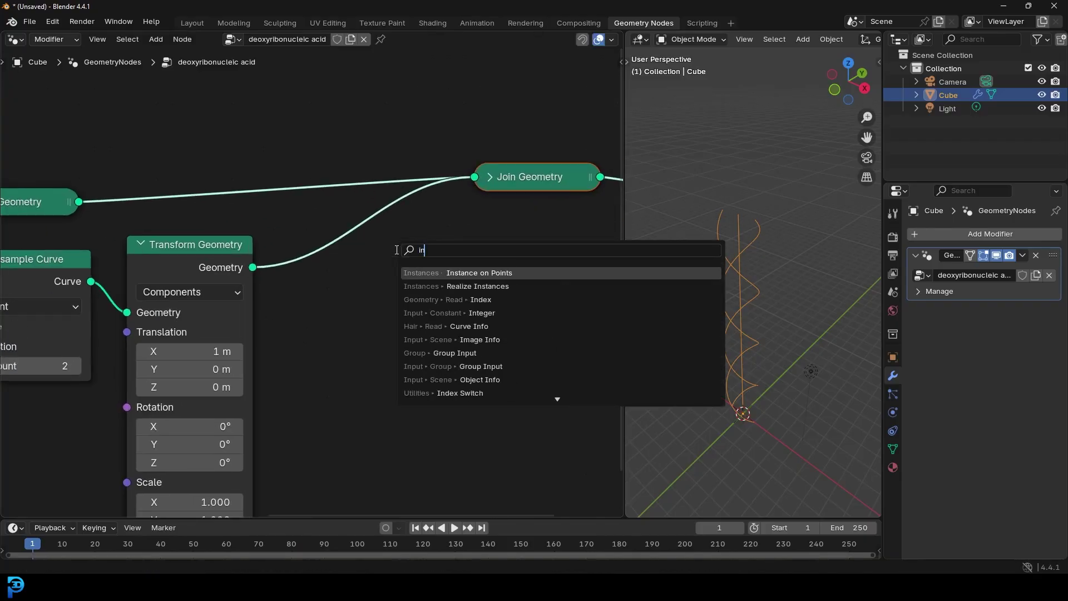
click(483, 273)
click(306, 225)
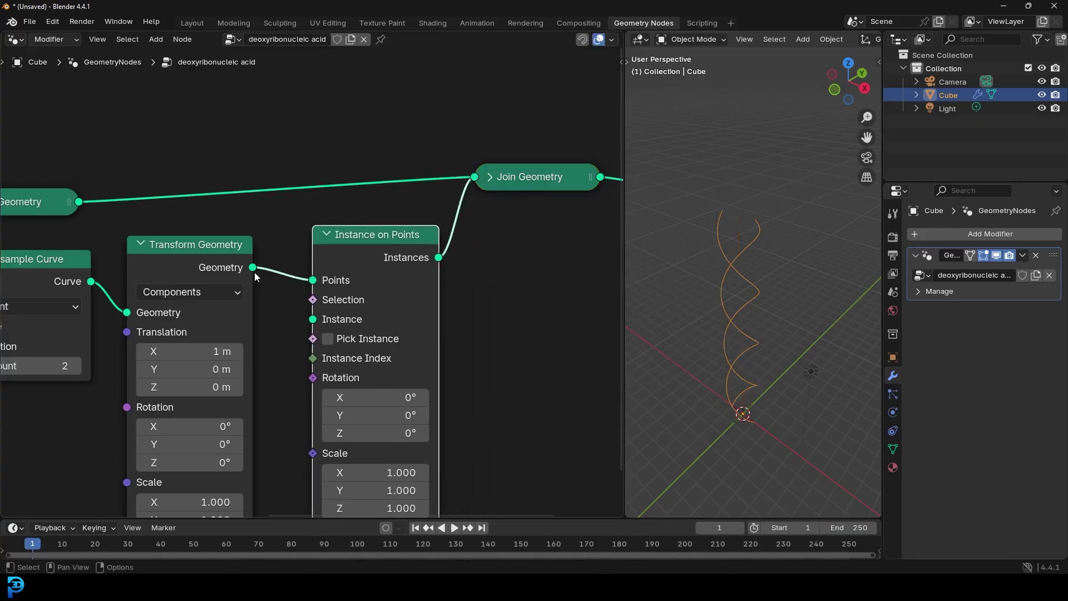
scroll(516, 289, down, 2)
drag(598, 325, 329, 167)
key(g)
click(779, 269)
scroll(779, 268, up, 2)
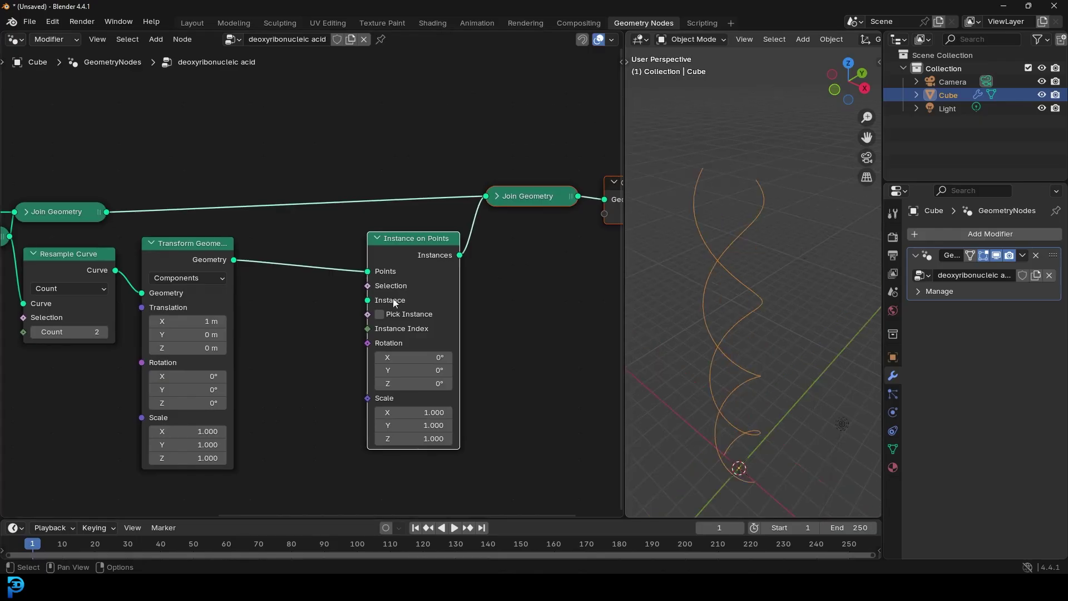
scroll(442, 286, up, 2)
Connect a Curve Line node to the Instance input as the instanced shape
drag(452, 252, 375, 295)
text(curve lin)
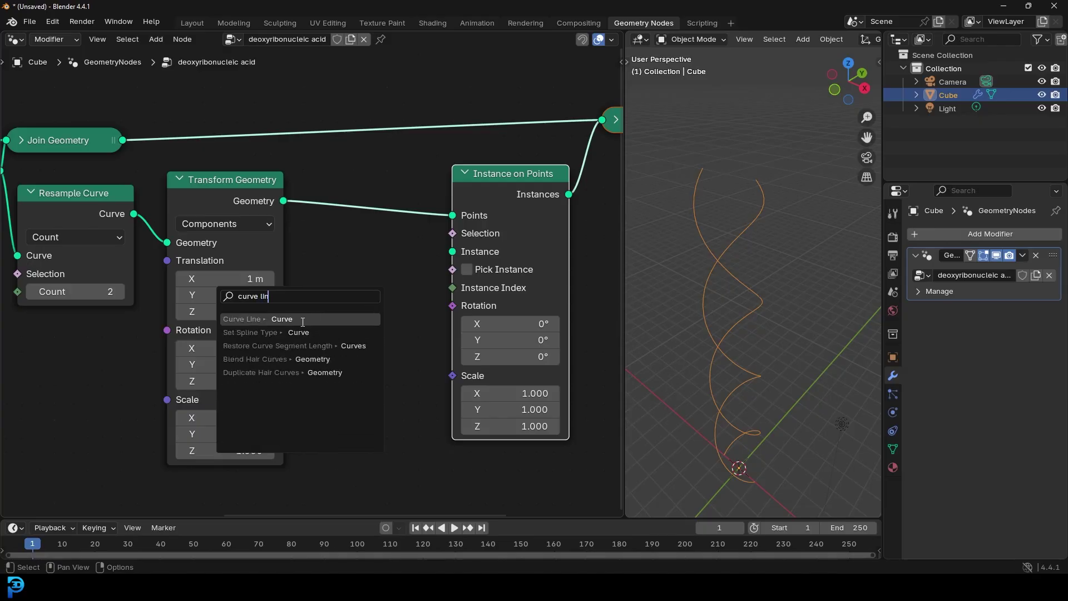
click(303, 319)
click(309, 317)
middle_drag(768, 83, 733, 153)
scroll(718, 134, up, 4)
scroll(693, 96, down, 6)
scroll(740, 353, up, 4)
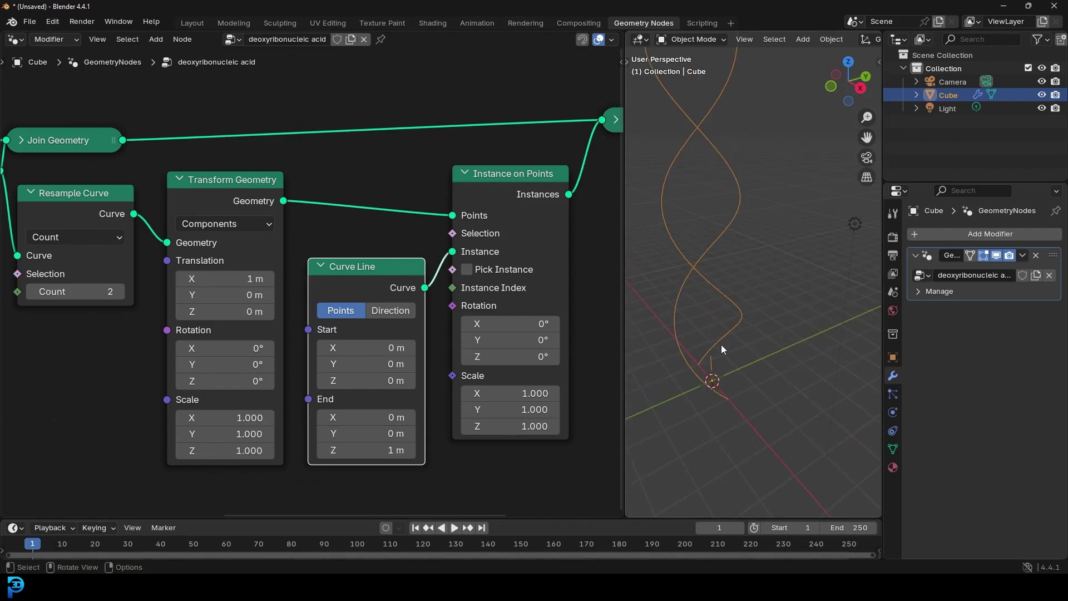
shift+middle_drag(715, 121, 735, 162)
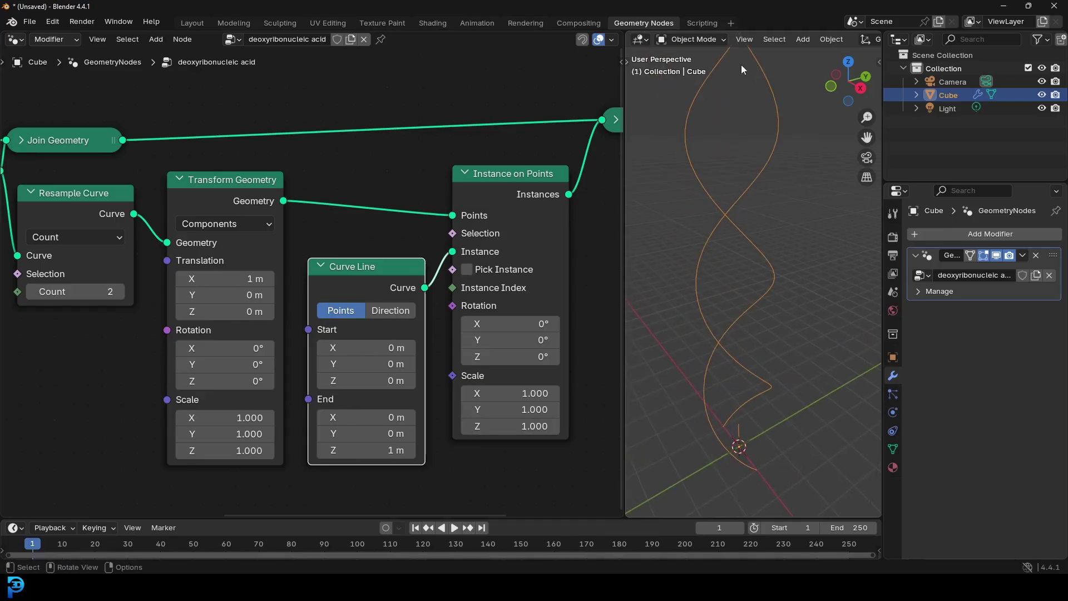
scroll(729, 108, down, 2)
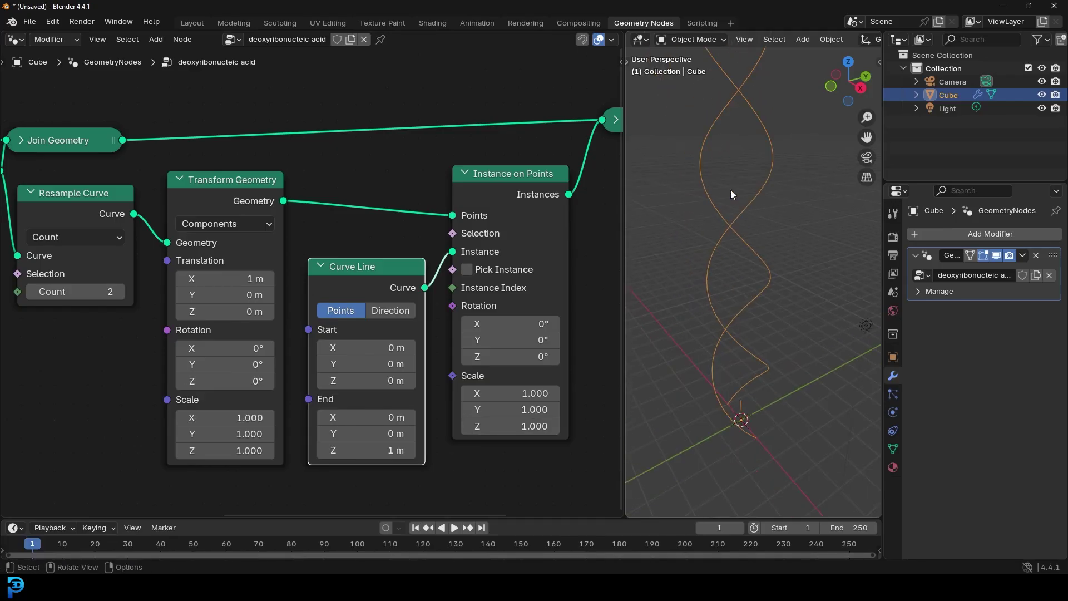
middle_drag(733, 189, 731, 209)
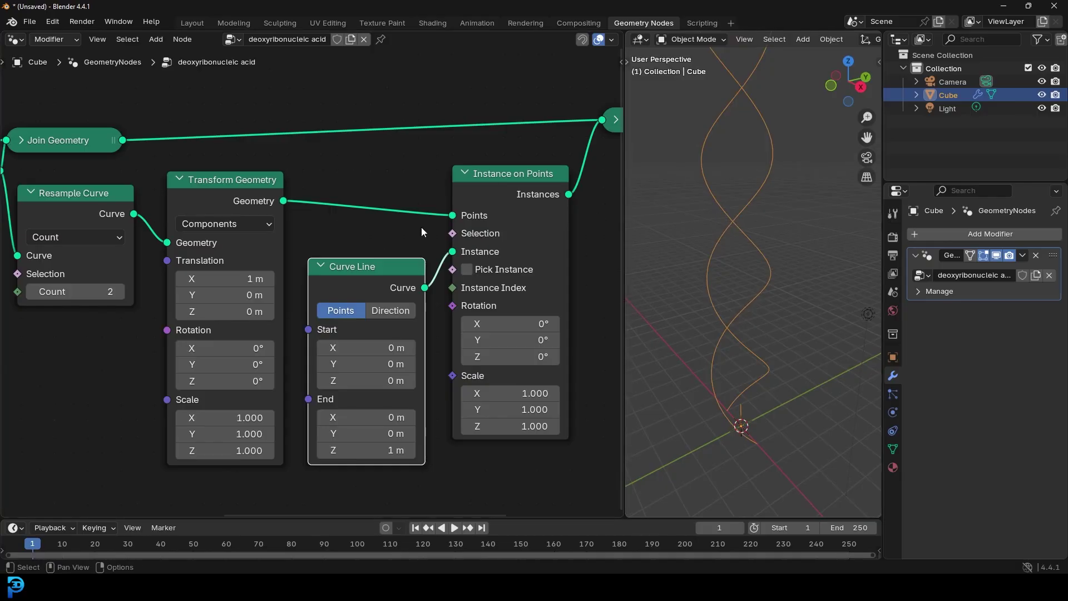
middle_drag(422, 228, 367, 249)
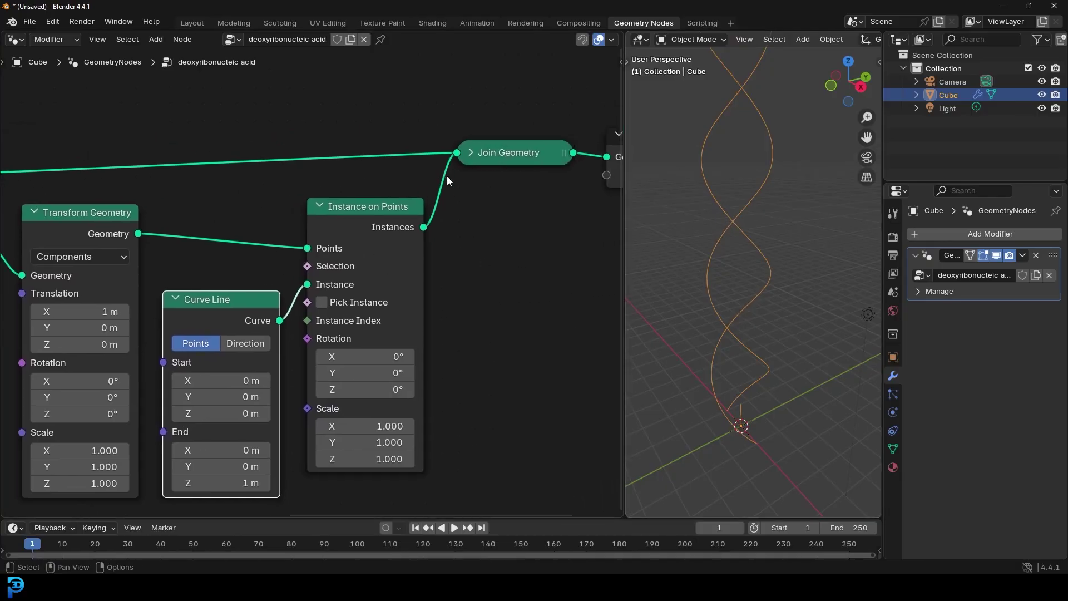
Change the Resample Curve count from 2 to 30
middle_drag(123, 238, 477, 256)
scroll(268, 239, up, 2)
scroll(282, 302, up, 1)
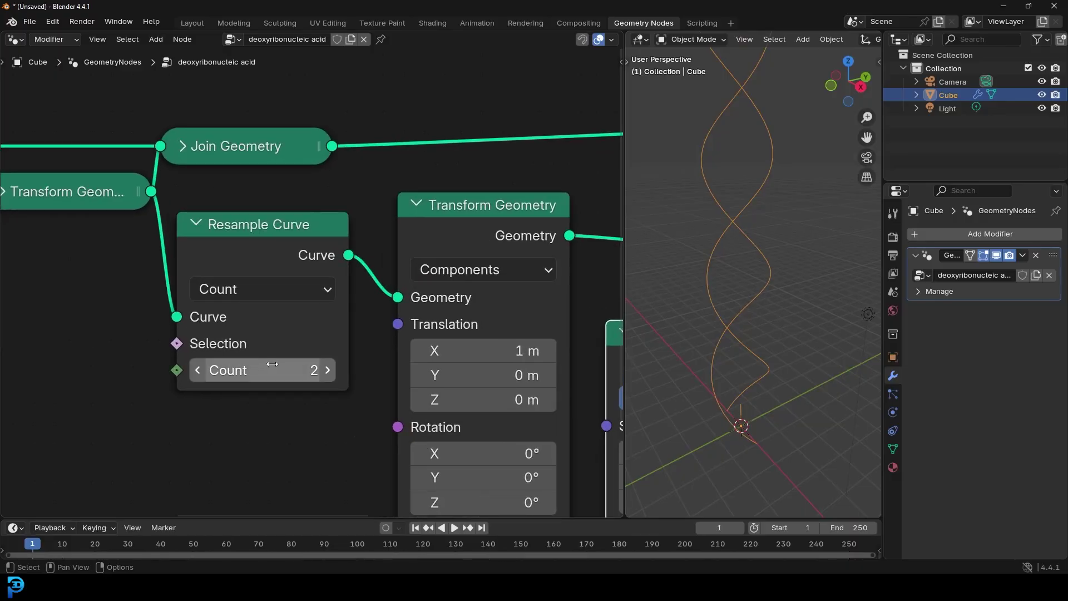
scroll(277, 370, up, 1)
click(234, 314)
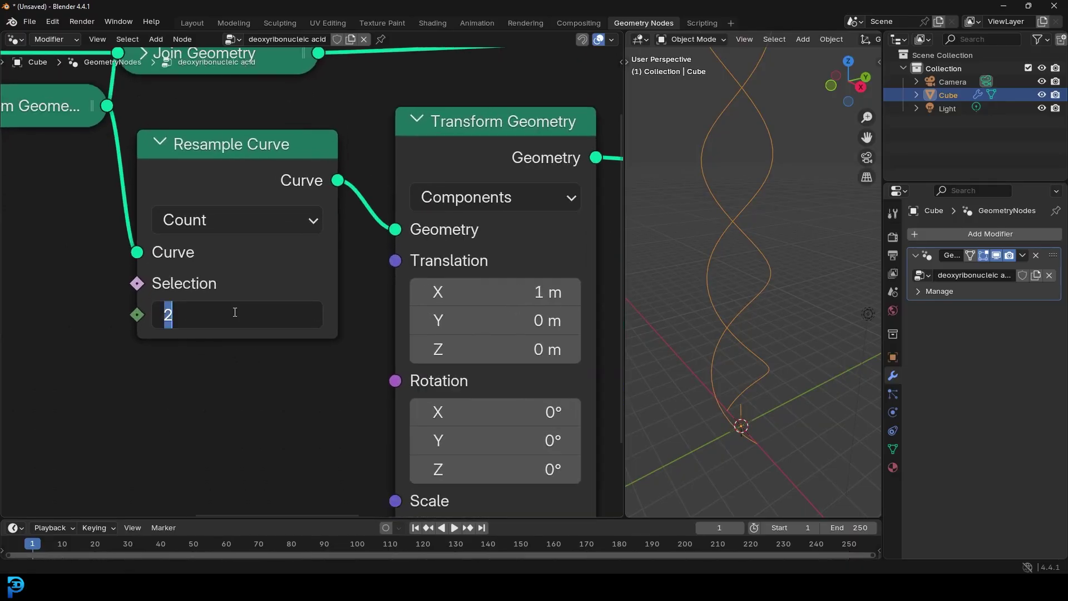
text(30)
key(Return)
Check the multiplied line instances and pull a link from Instance on Points' Rotation input
middle_drag(680, 234, 710, 174)
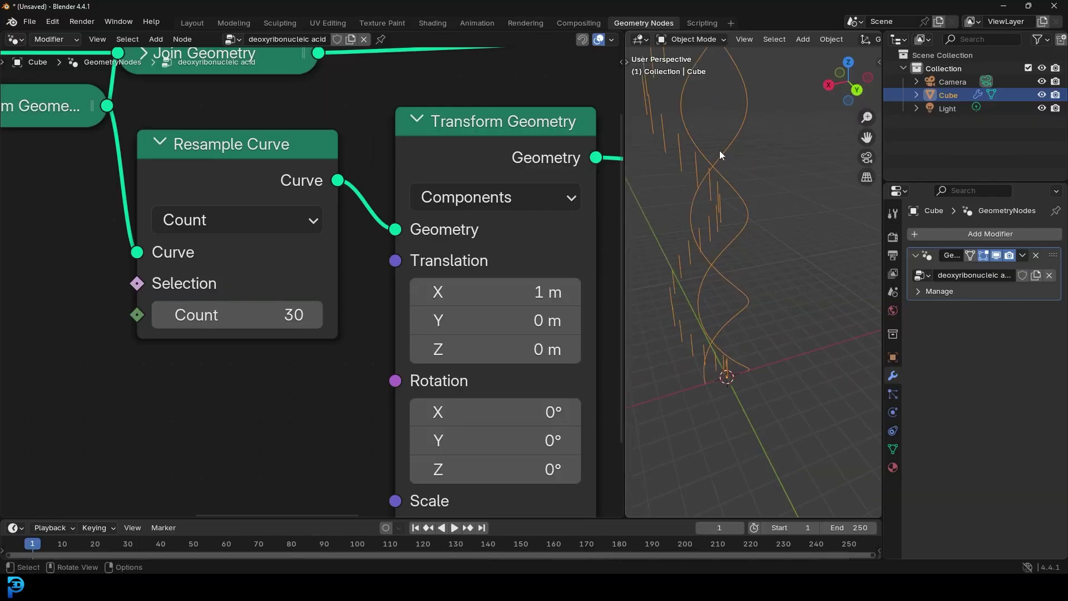
scroll(483, 252, down, 4)
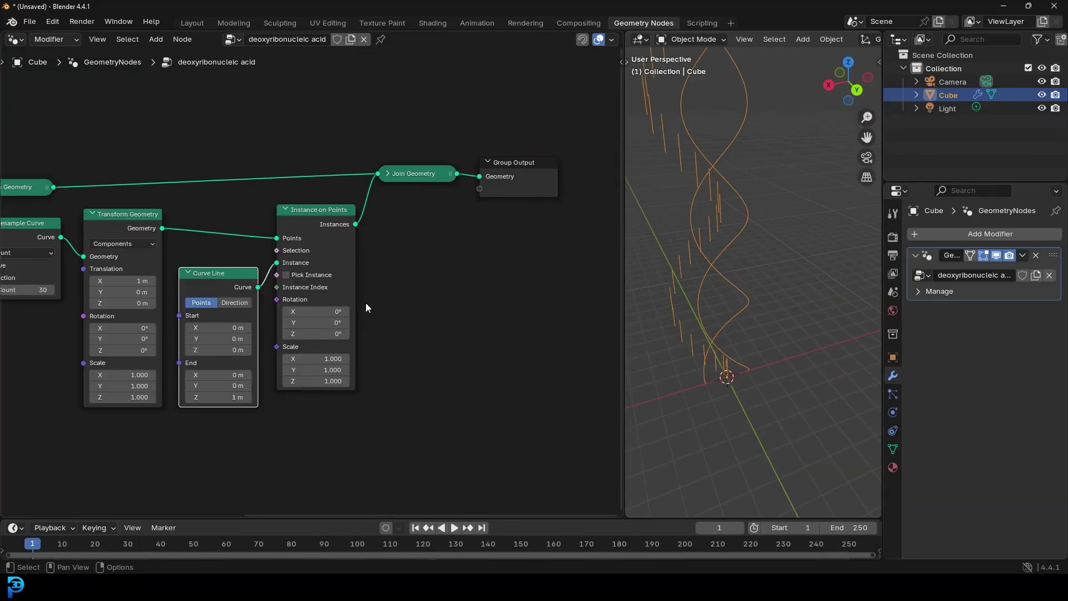
scroll(320, 213, up, 1)
scroll(363, 331, up, 3)
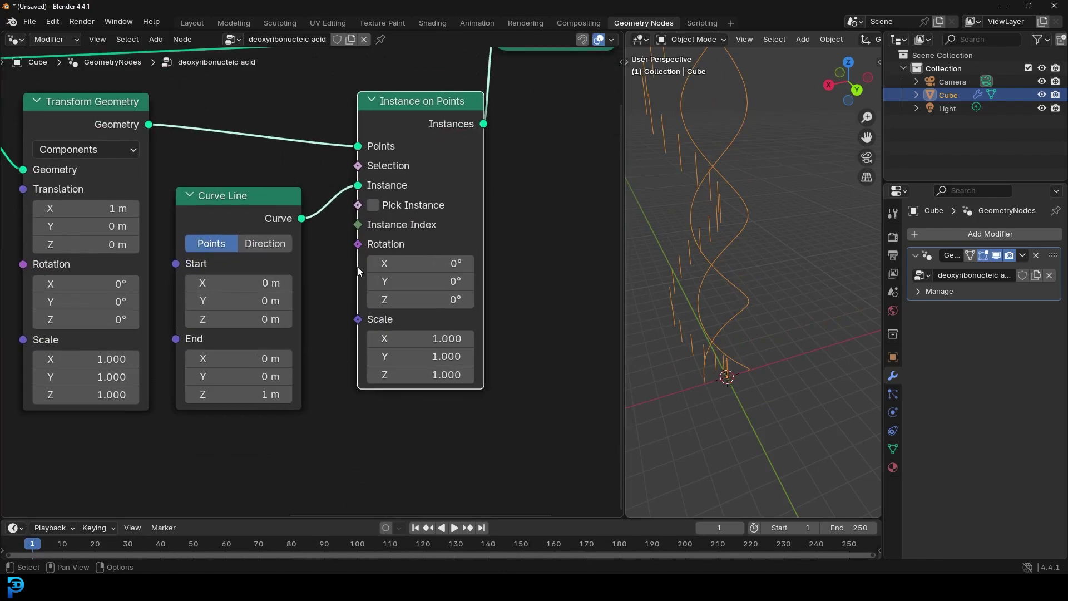
drag(358, 244, 287, 438)
Add an Align Rotation to Vector node to the instance Rotation, with axis Y and pivot Z
text(align)
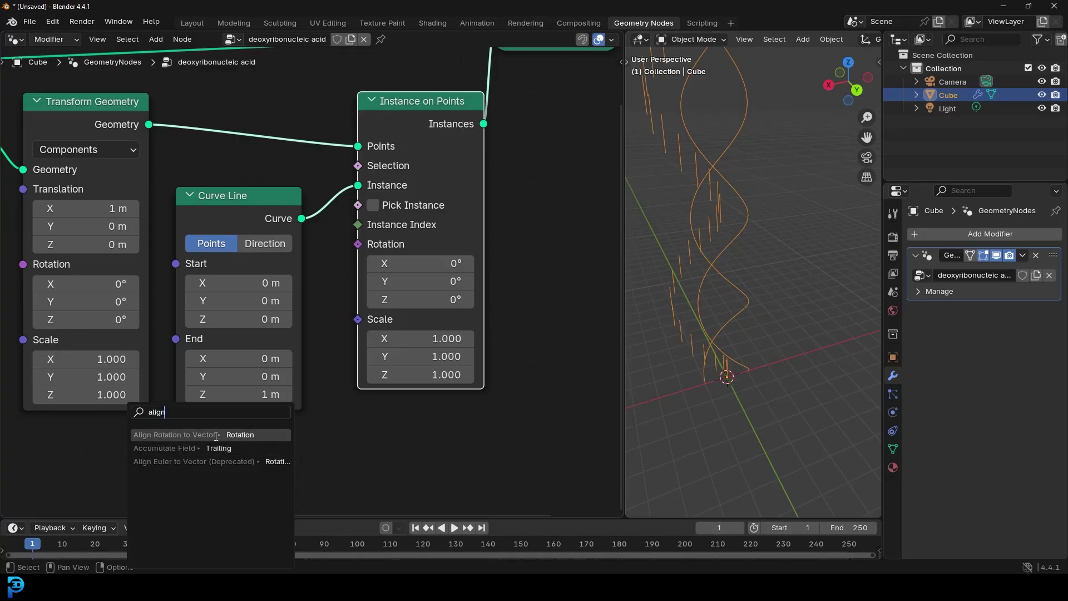
click(216, 436)
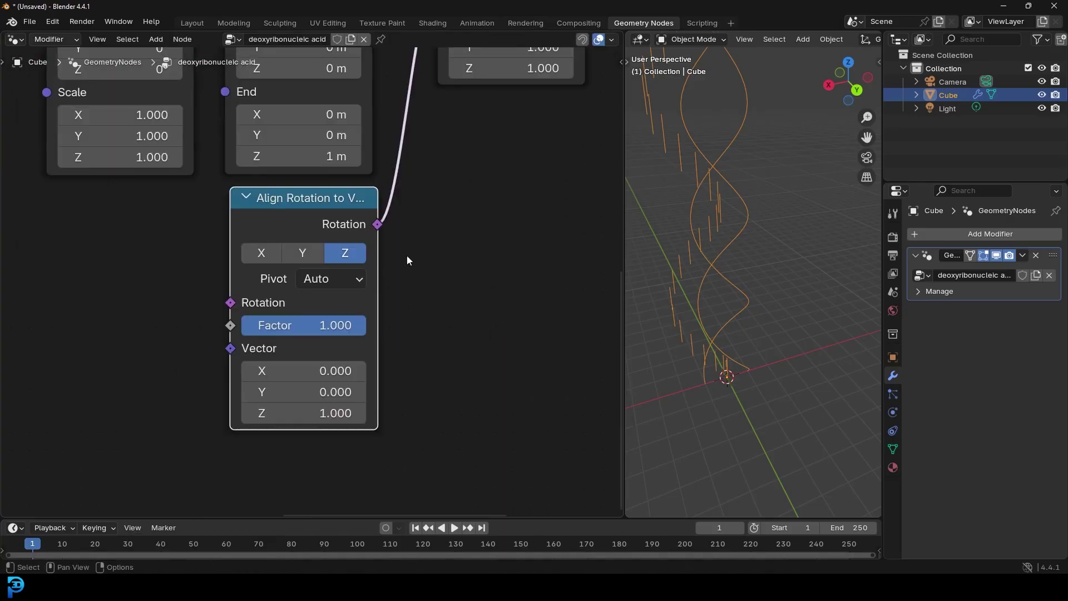
click(312, 255)
middle_drag(679, 186, 786, 205)
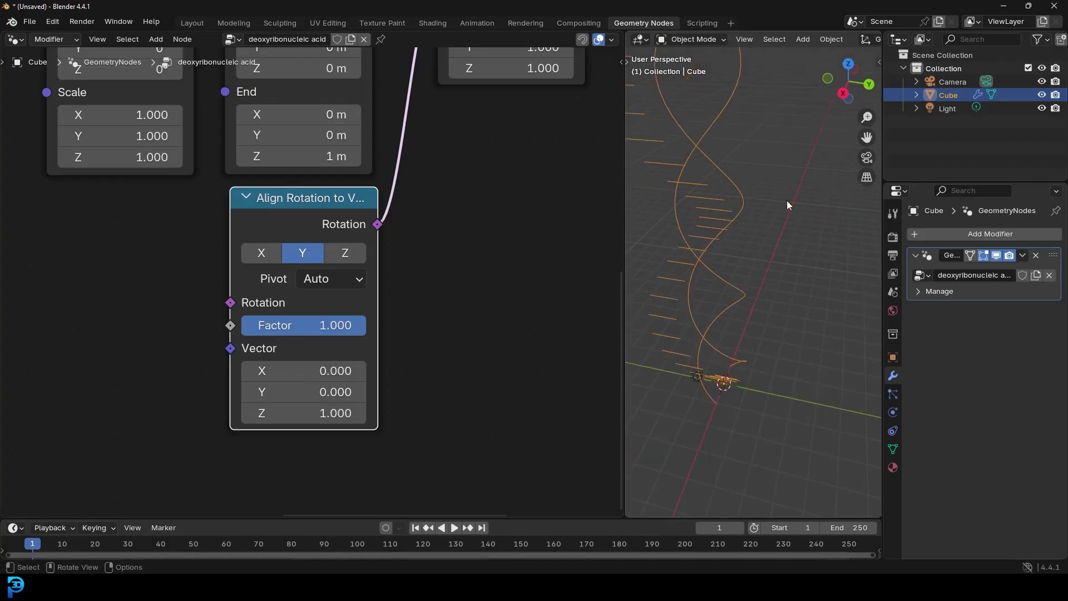
click(325, 285)
click(323, 370)
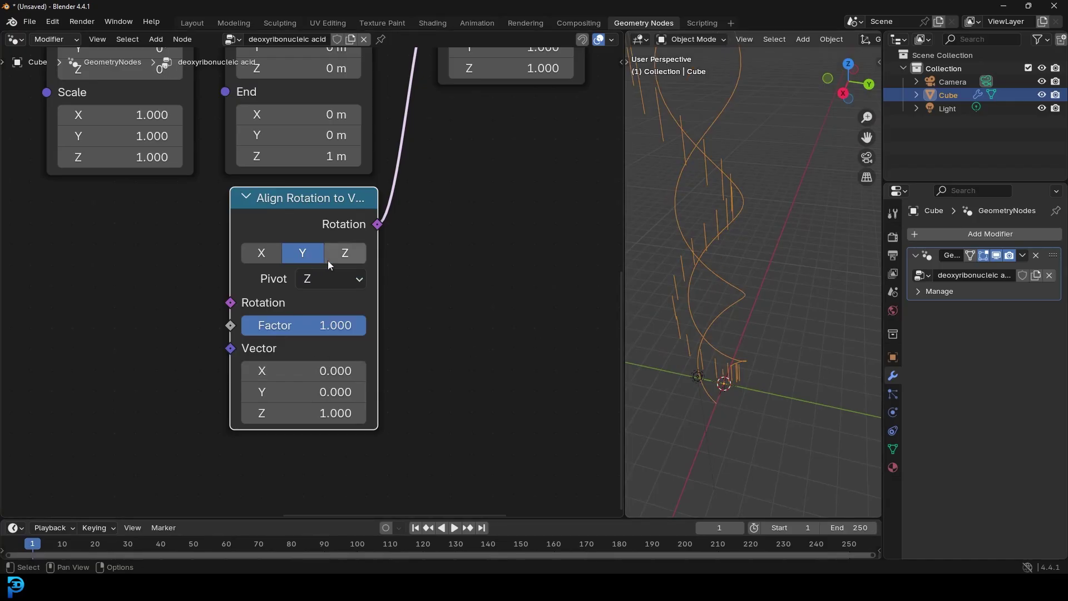
scroll(252, 226, down, 2)
scroll(252, 226, down, 4)
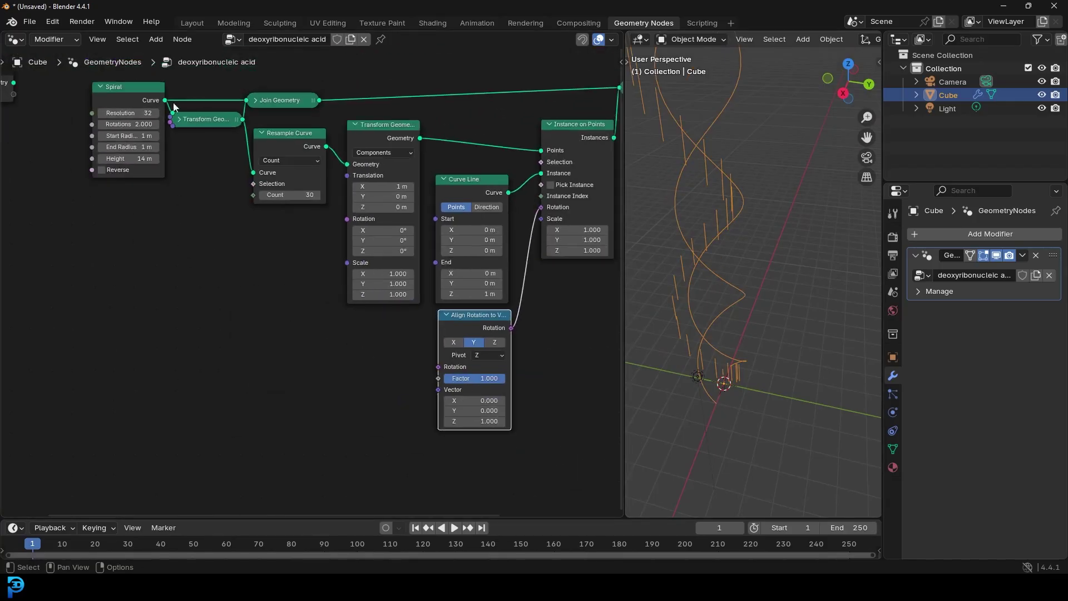
scroll(350, 362, up, 3)
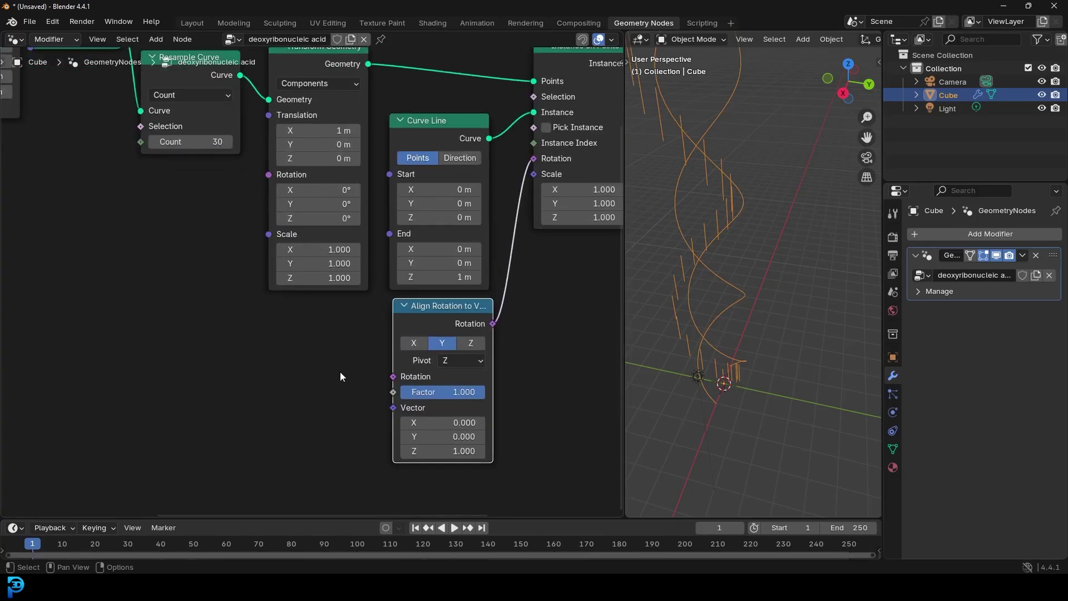
scroll(335, 351, up, 2)
Add a Sample Curve node and link its Tangent to the alignment Vector input
key(shift+a)
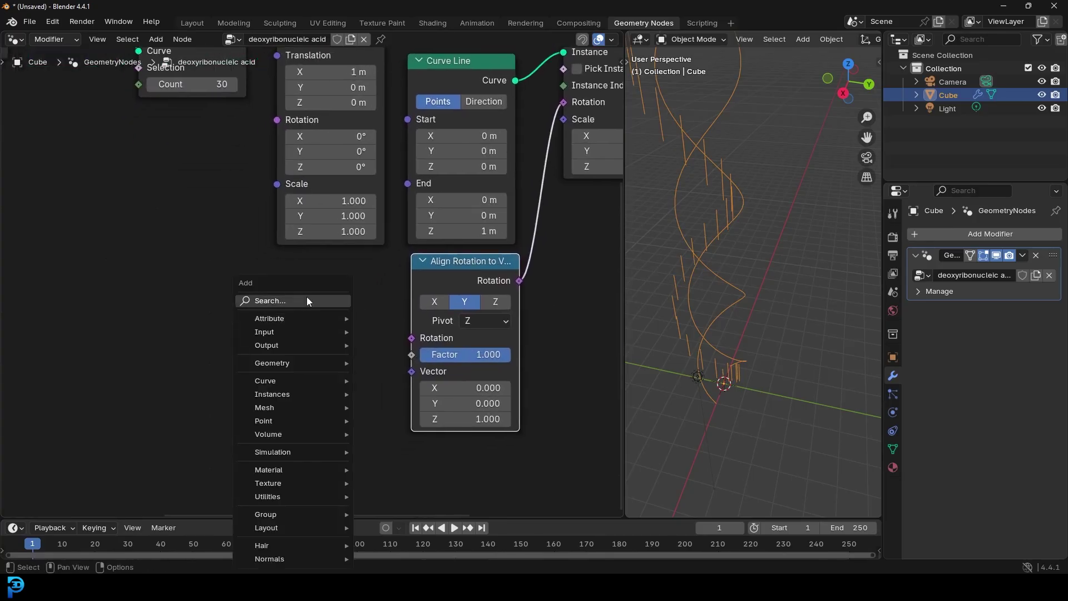
click(306, 296)
text(sample)
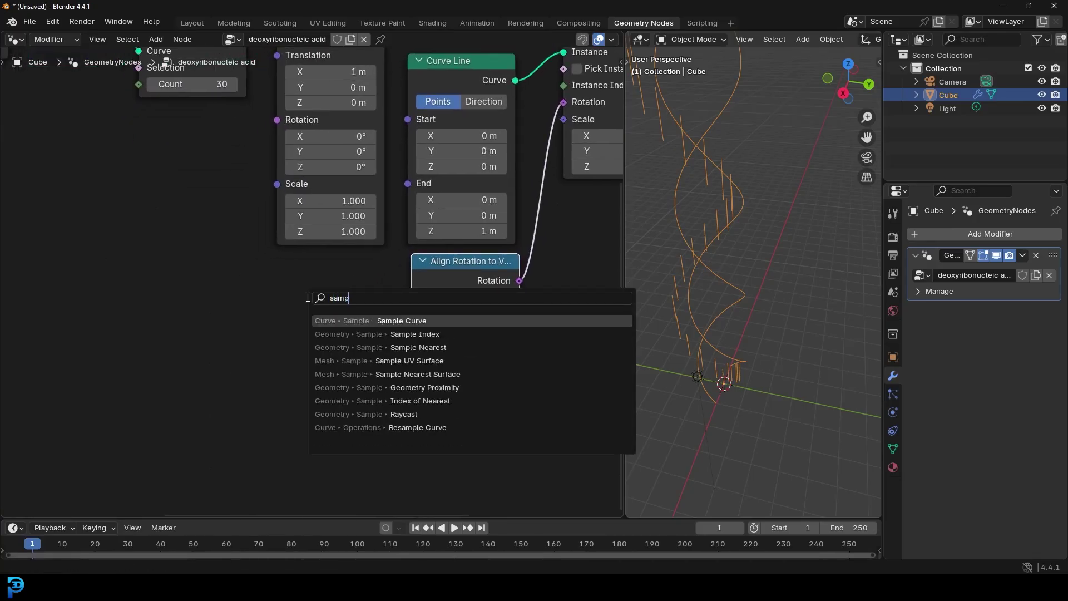
key(Return)
click(401, 361)
drag(372, 347, 412, 372)
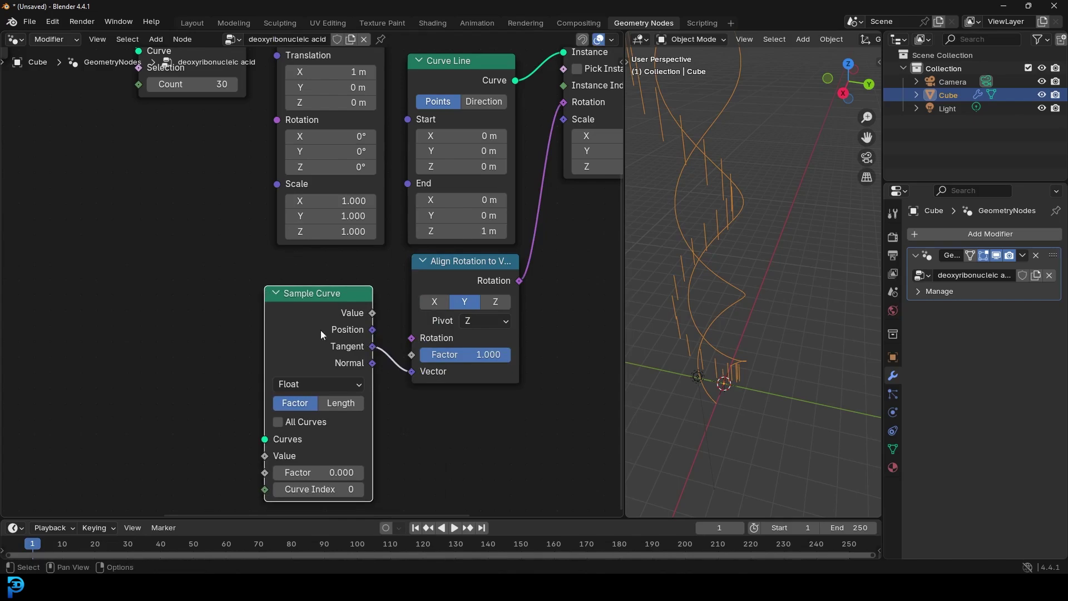
Feed the transformed curve into Sample Curve's Curves input
scroll(346, 284, down, 3)
middle_drag(171, 168, 260, 285)
scroll(264, 280, up, 2)
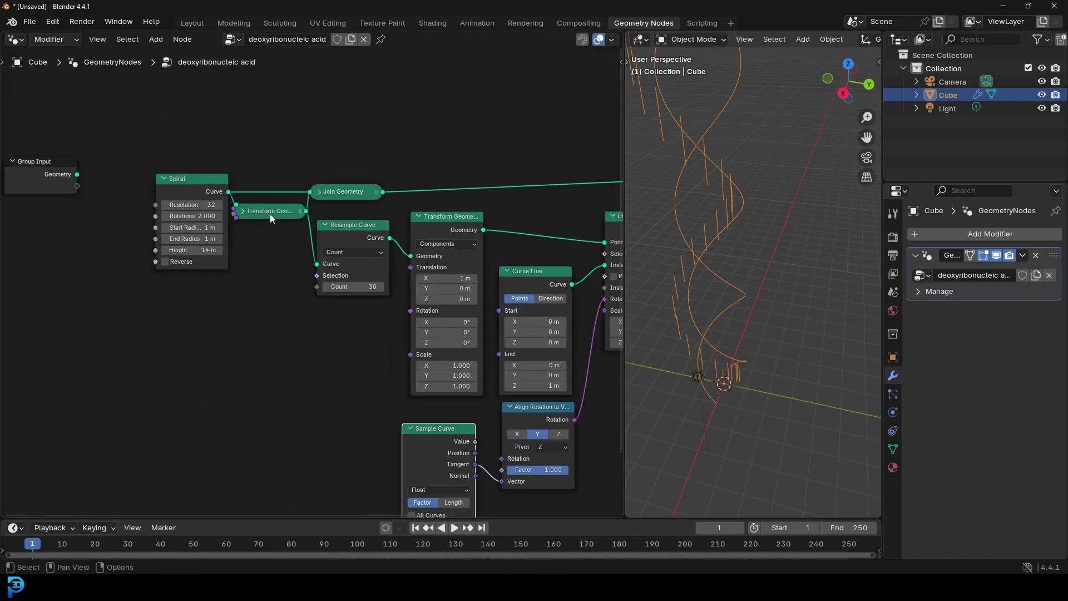
scroll(268, 212, up, 3)
scroll(285, 158, down, 3)
scroll(305, 209, up, 1)
drag(306, 206, 409, 447)
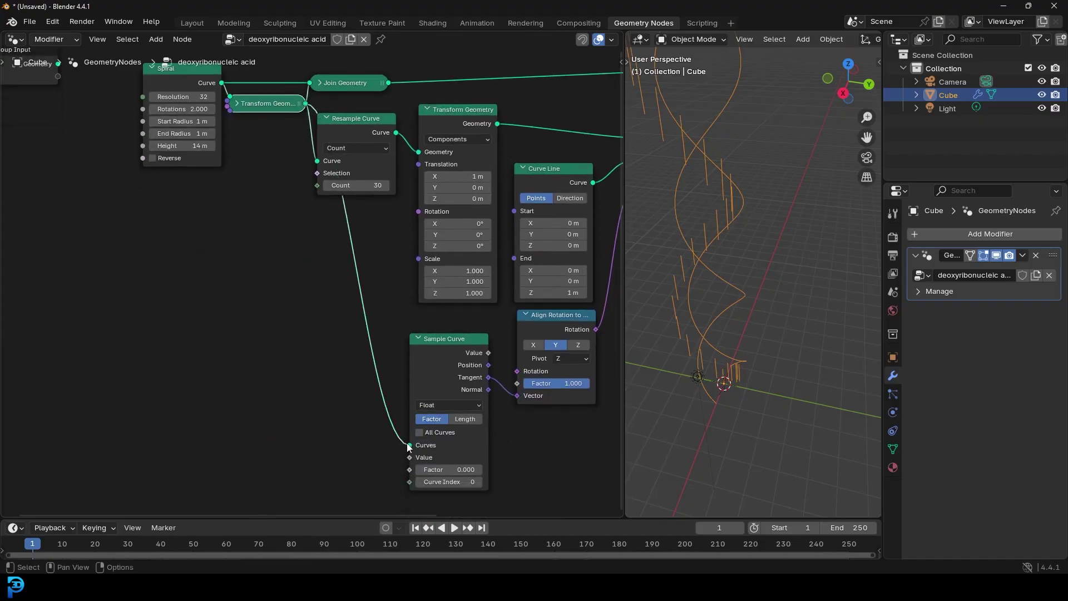
Drive Sample Curve's Factor with a Spline Parameter node, then nudge the Curve Line node
scroll(453, 463, up, 4)
middle_drag(399, 407, 398, 384)
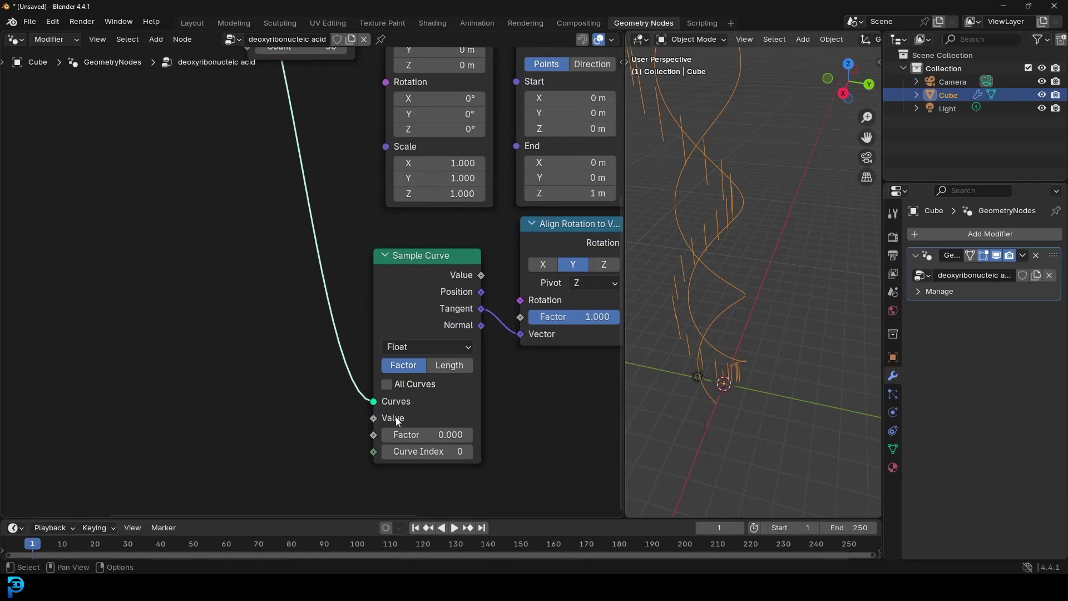
scroll(396, 421, up, 2)
drag(393, 404, 301, 391)
text(spline)
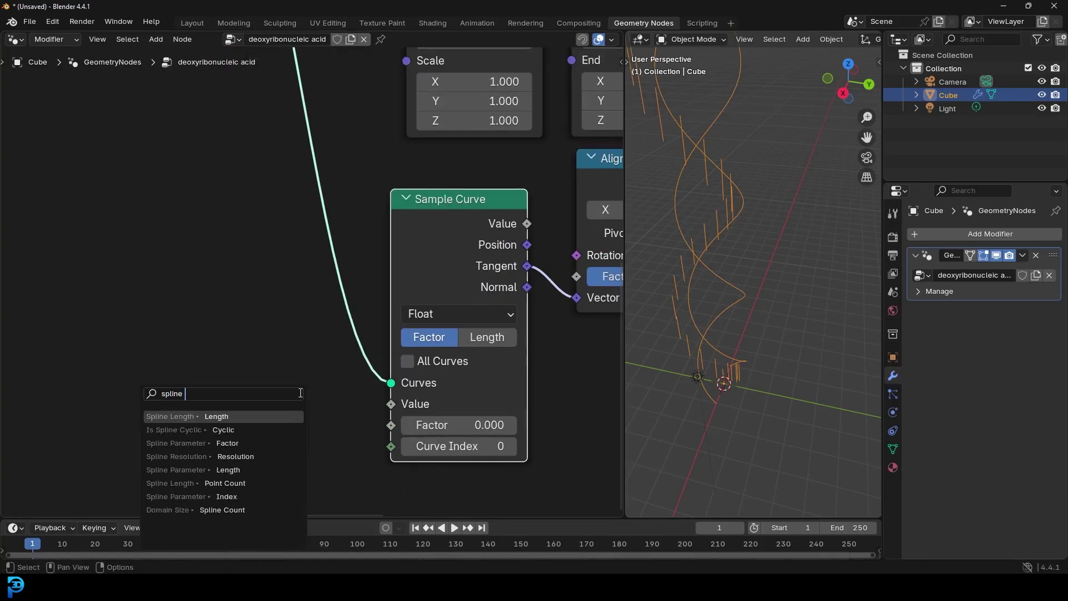
text( per)
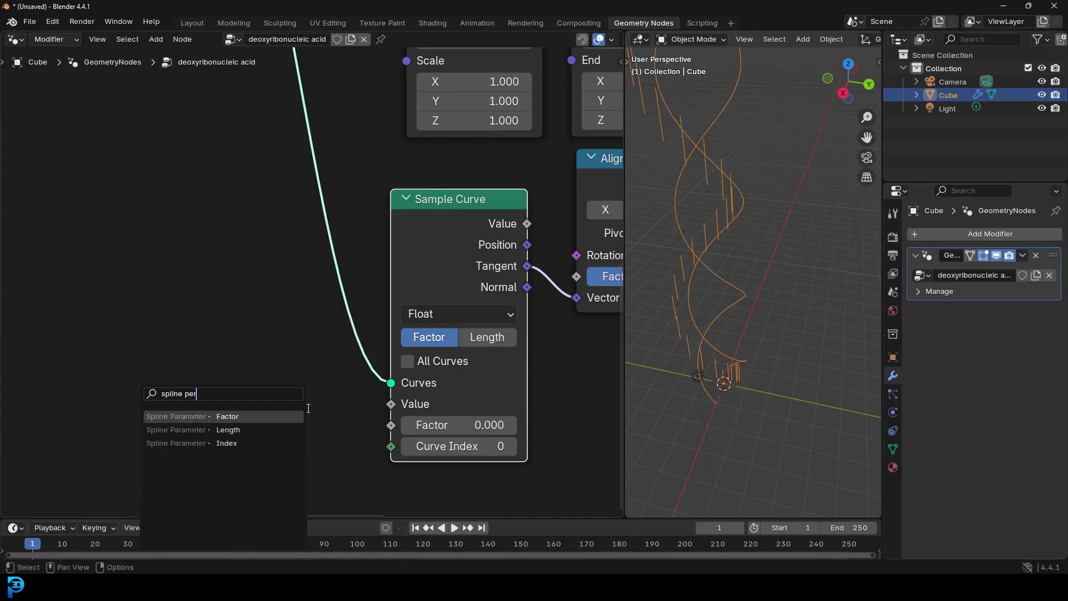
click(218, 415)
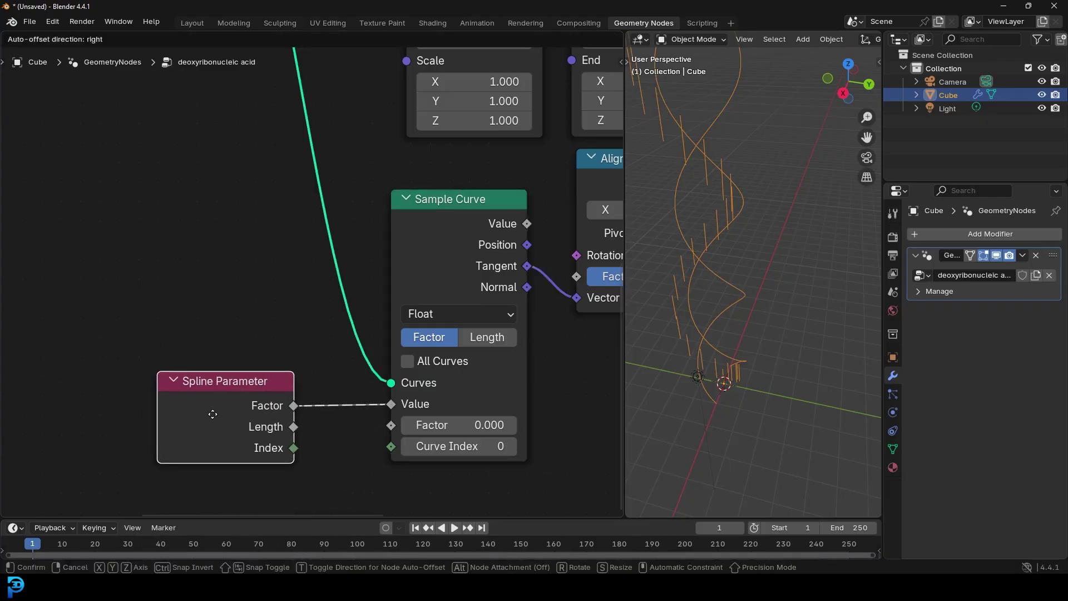
click(214, 416)
scroll(361, 404, down, 2)
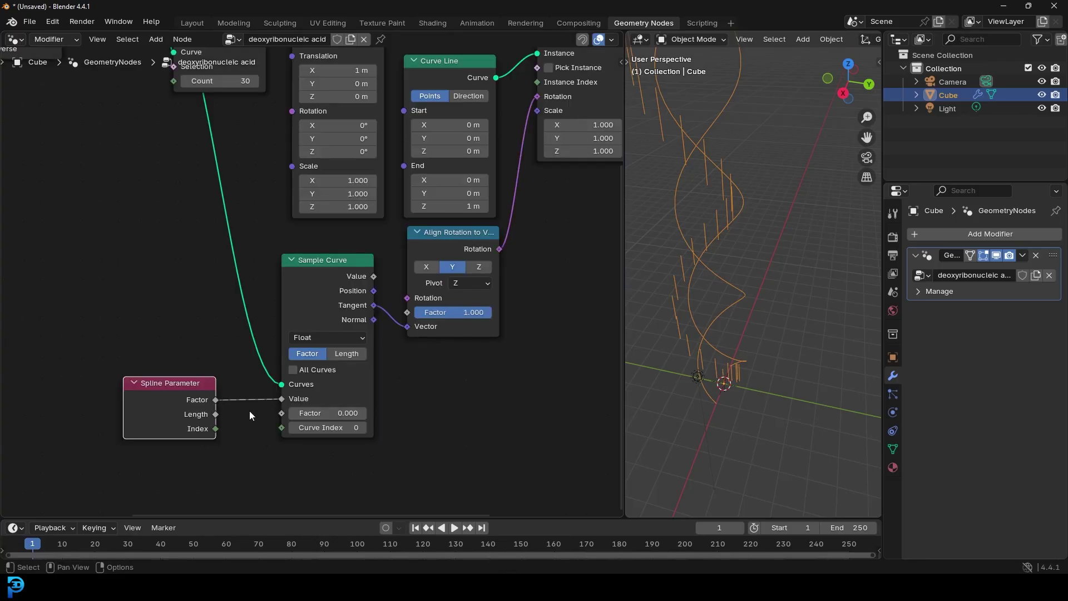
scroll(250, 411, up, 4)
drag(345, 339, 353, 372)
scroll(749, 228, up, 1)
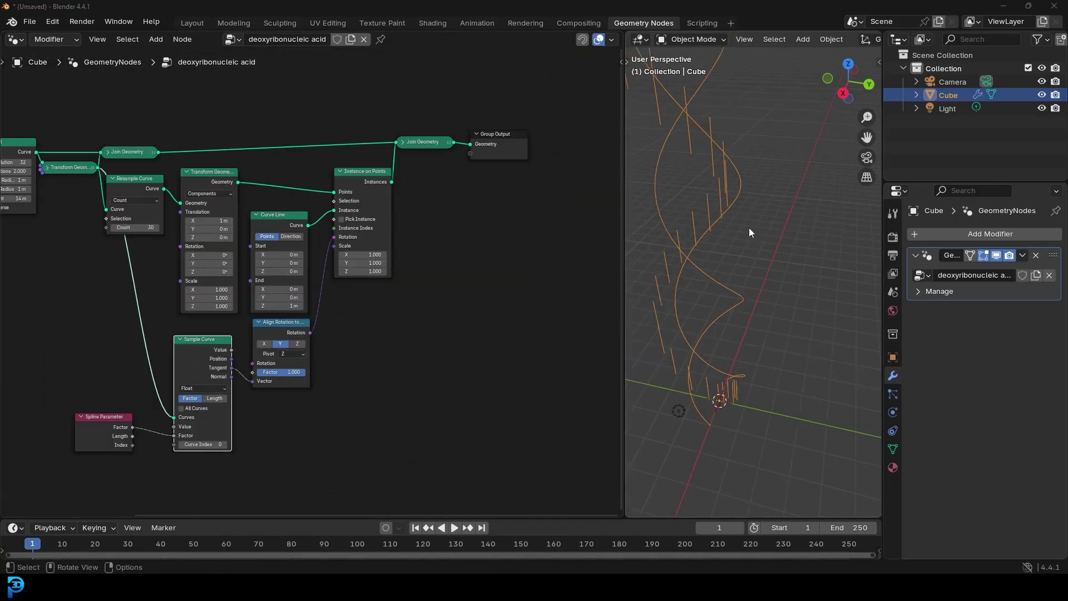
scroll(375, 277, up, 4)
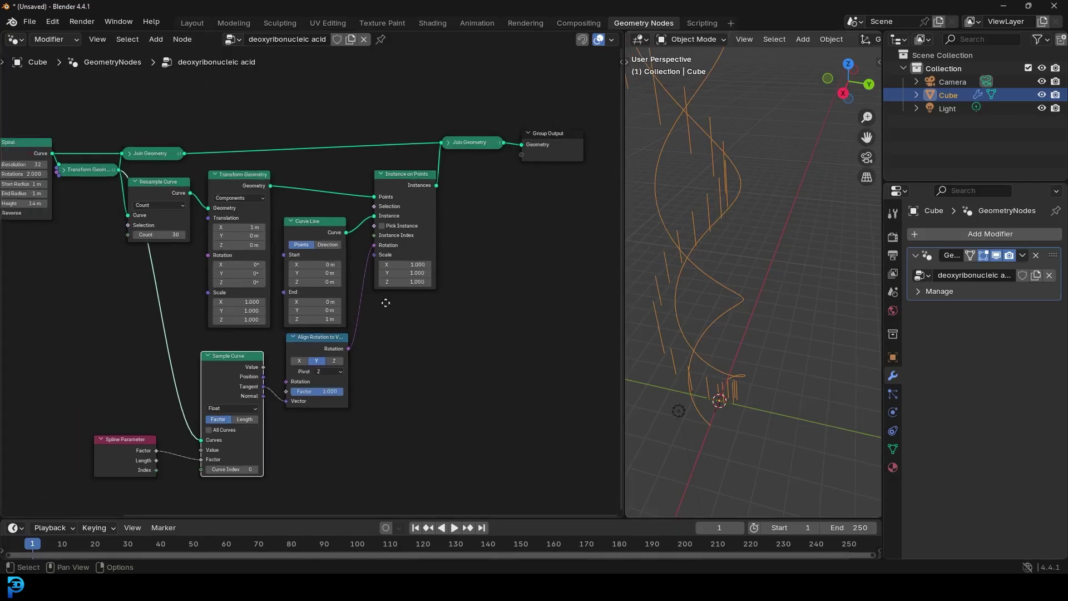
drag(383, 199, 386, 194)
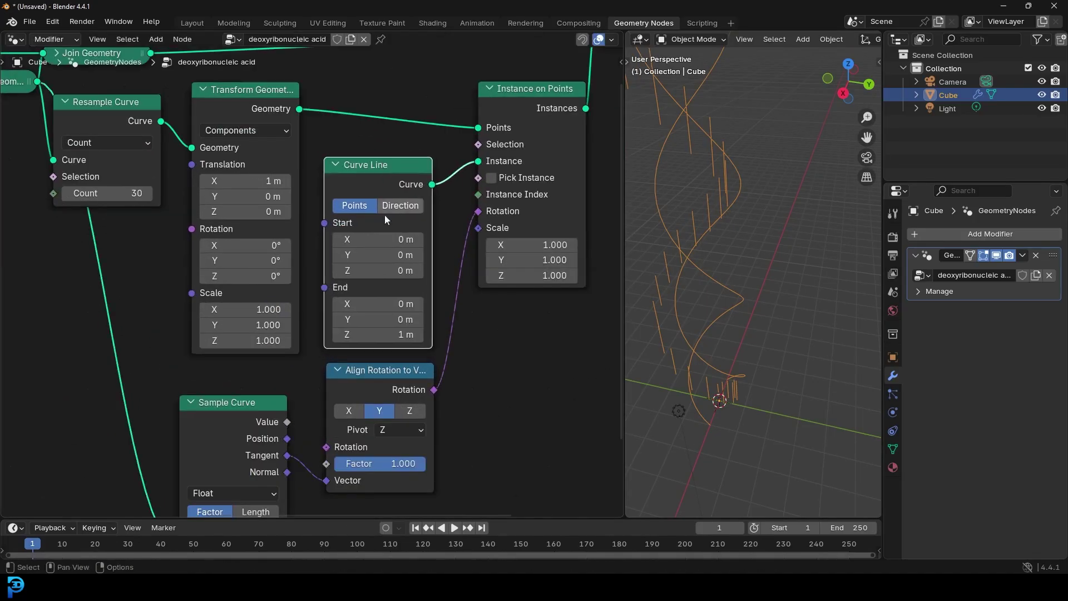
Set the Curve Line's Start X to -1 m and End X to 1 m
click(378, 239)
text(-1)
key(Return)
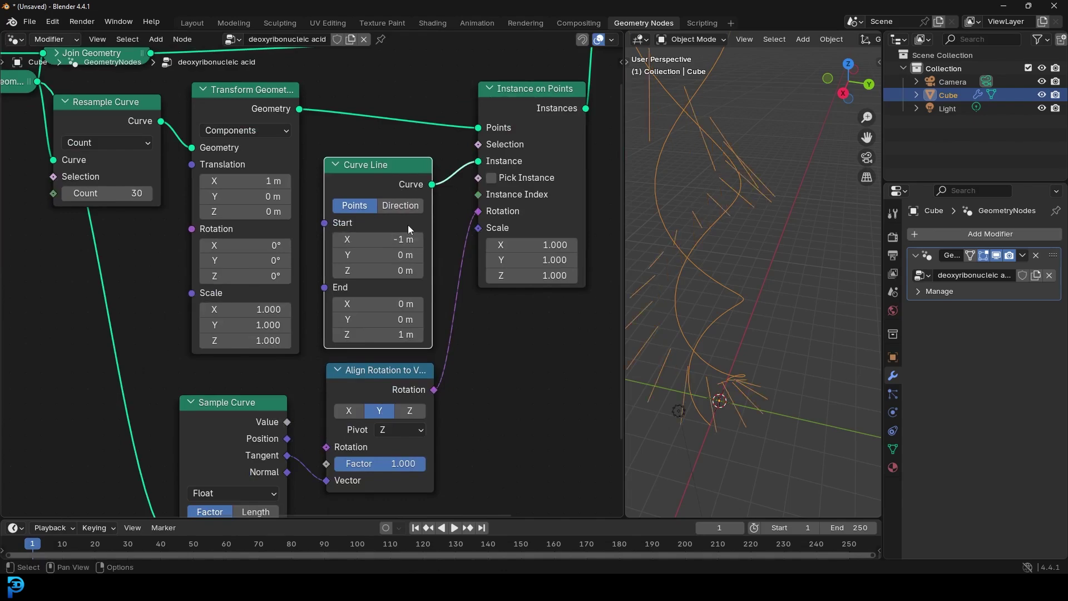
scroll(725, 231, down, 3)
middle_drag(725, 232, 873, 211)
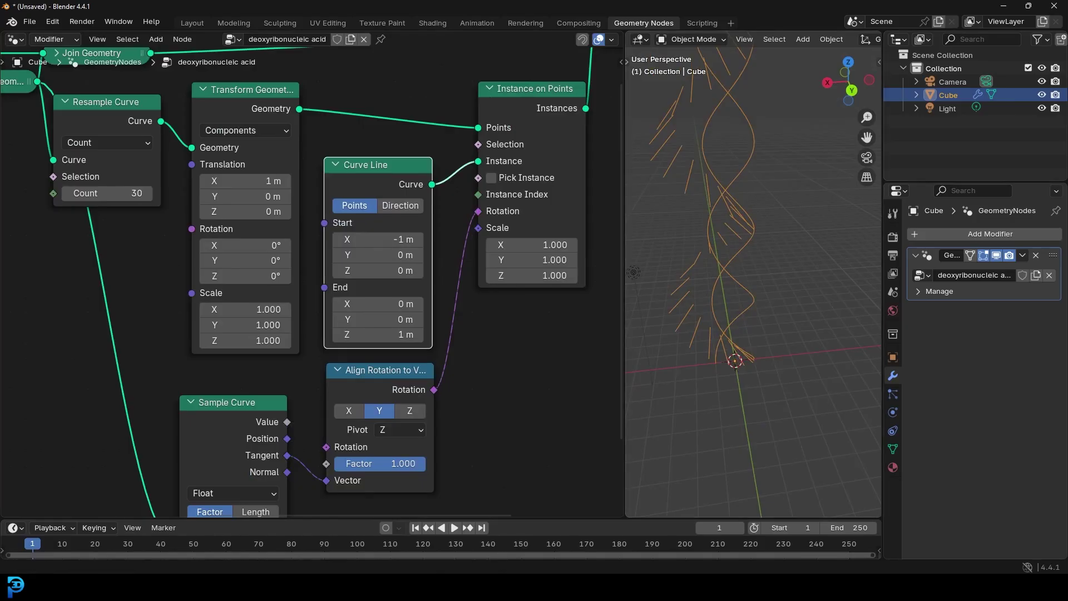
scroll(349, 304, up, 1)
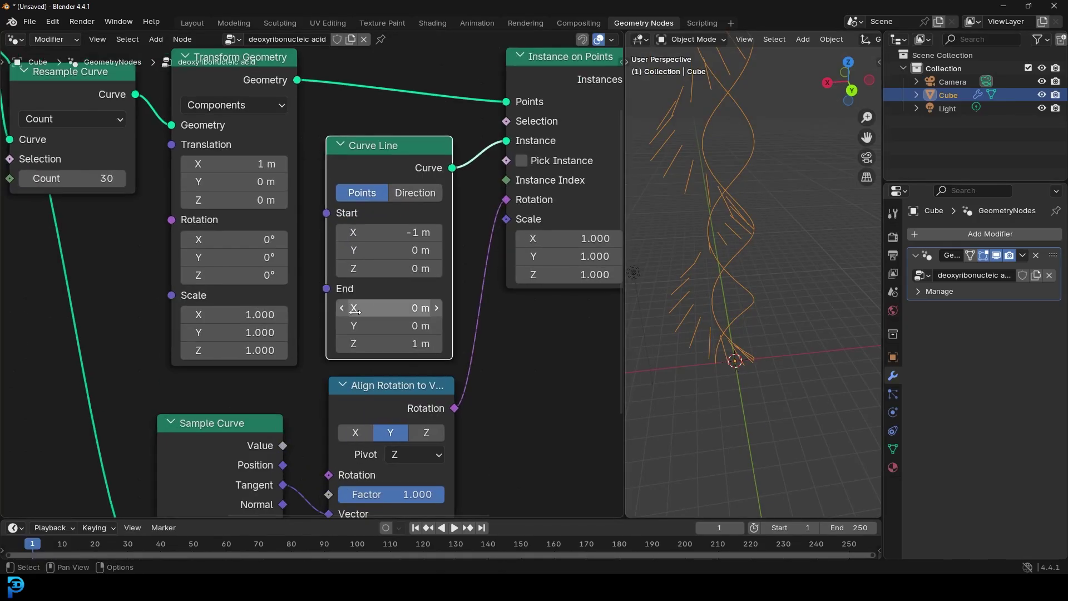
click(398, 308)
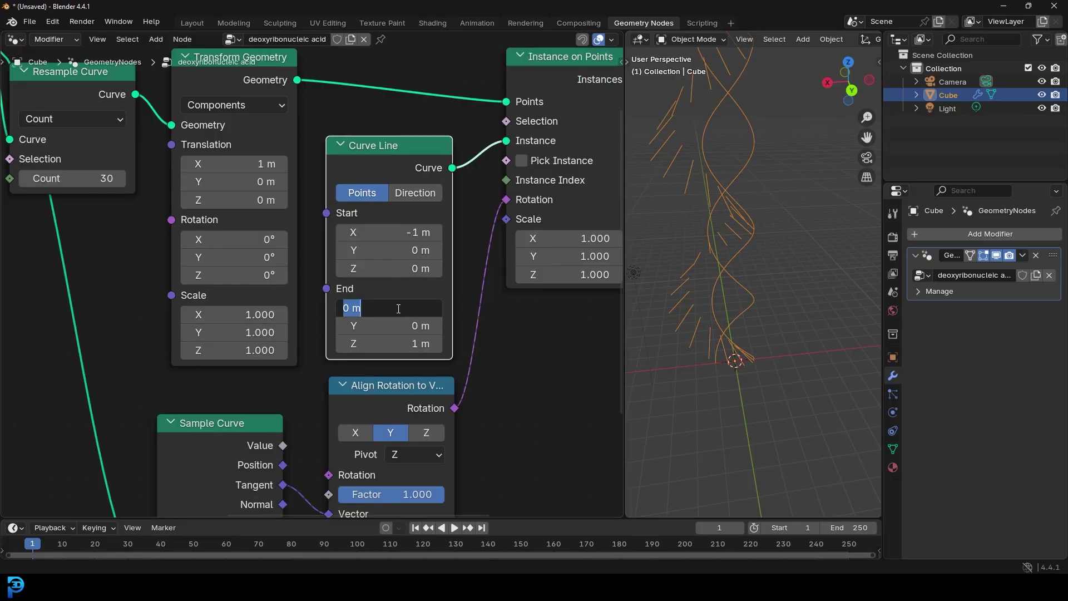
text(1)
key(Return)
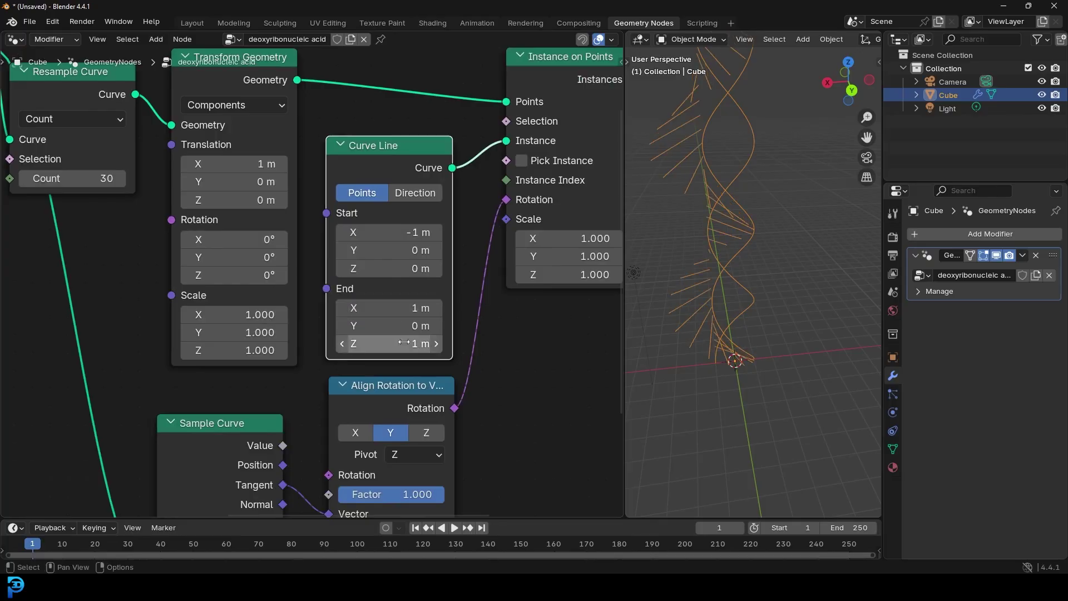
Set the Curve Line's End Z to 0 m so the rungs lie flat
scroll(410, 343, up, 2)
click(409, 298)
text(0)
key(Return)
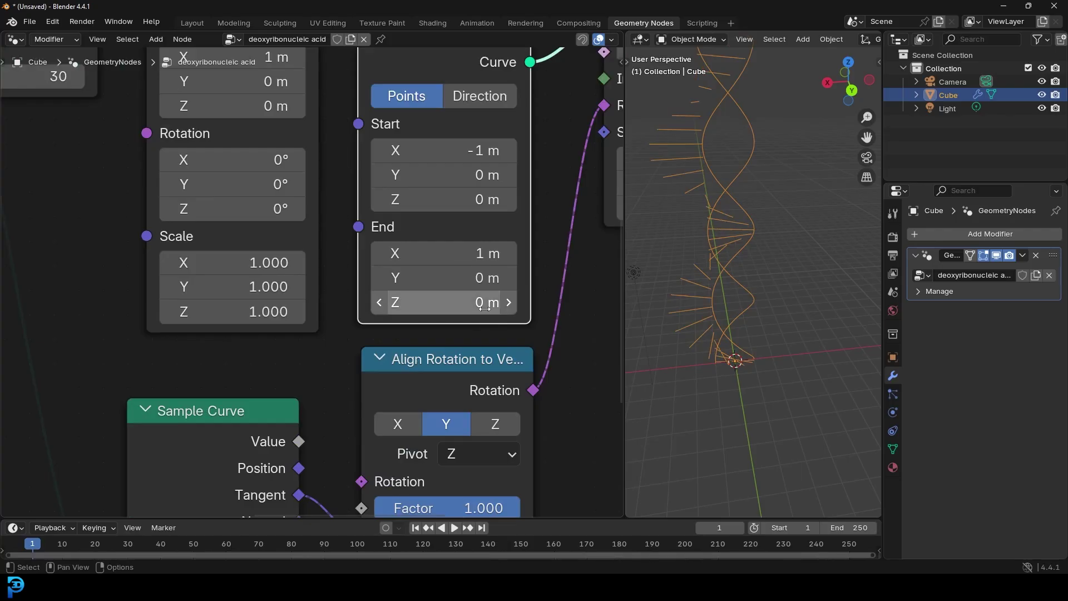
scroll(453, 301, up, 1)
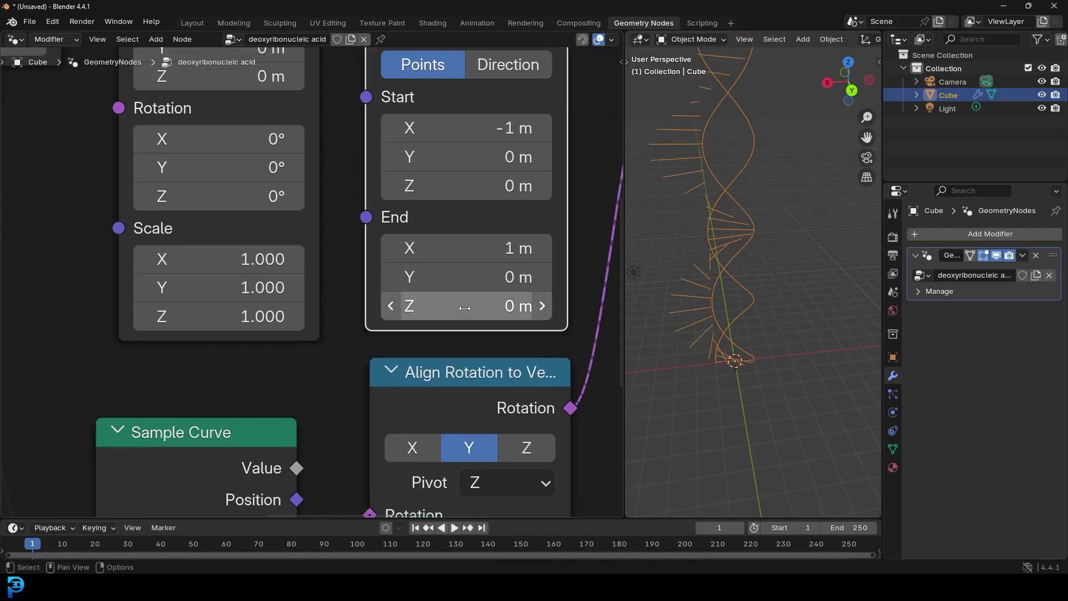
scroll(465, 304, down, 5)
middle_drag(719, 204, 756, 208)
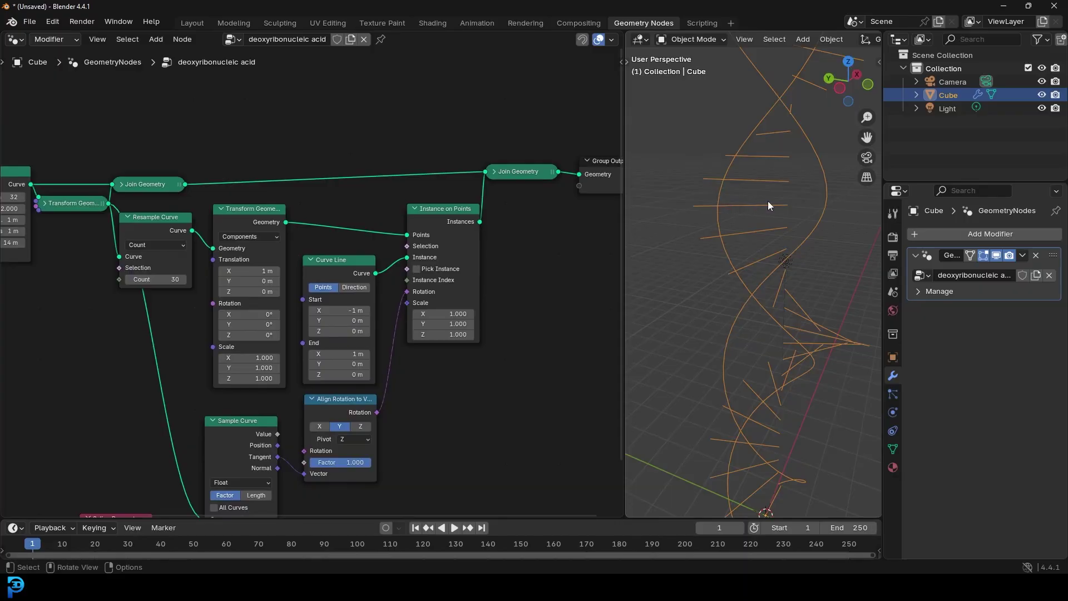
Bring the Resample Curve node into view and select it
scroll(265, 174, down, 2)
middle_drag(190, 200, 255, 231)
scroll(250, 220, up, 5)
click(267, 193)
scroll(261, 284, up, 2)
scroll(305, 283, down, 4)
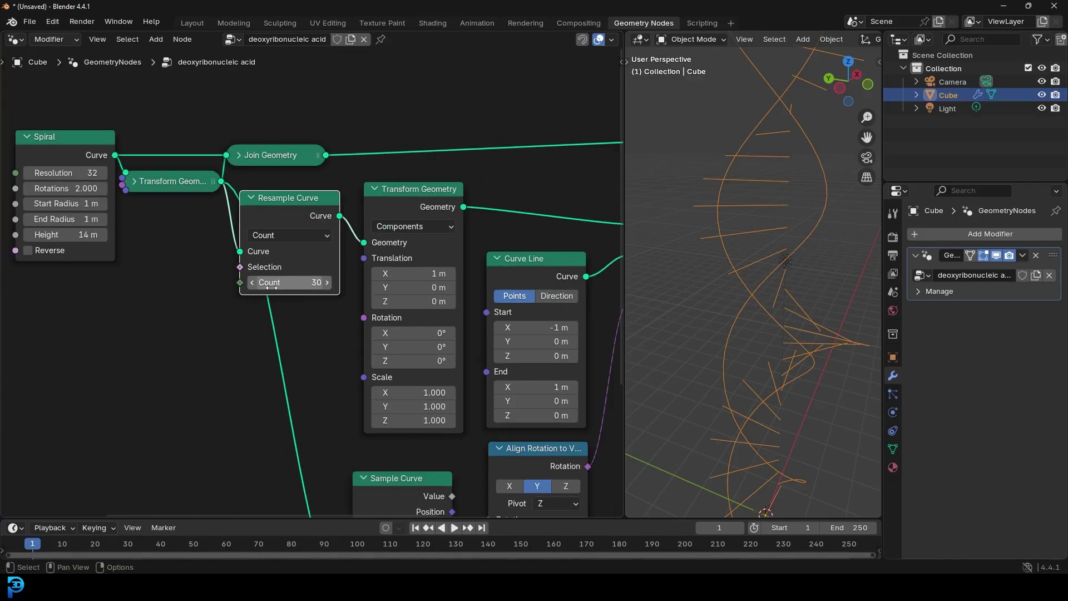
middle_drag(333, 285, 204, 312)
Try a resample count of 2, insert the duplicate Resample Curve before Instance on Points, then restore 30
click(163, 309)
text(2)
key(Return)
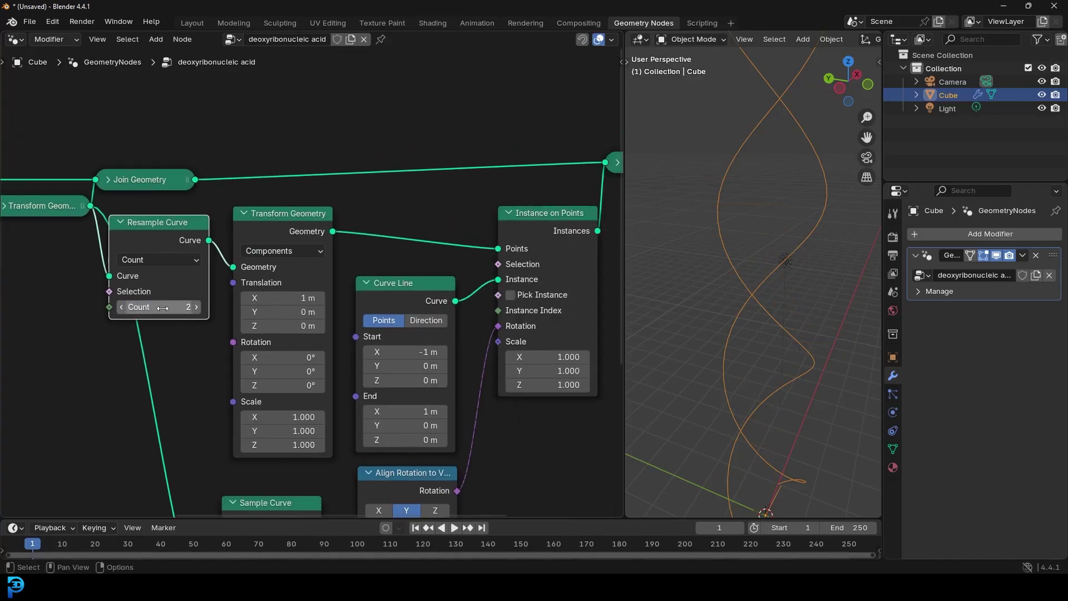
scroll(184, 301, down, 2)
scroll(145, 241, up, 2)
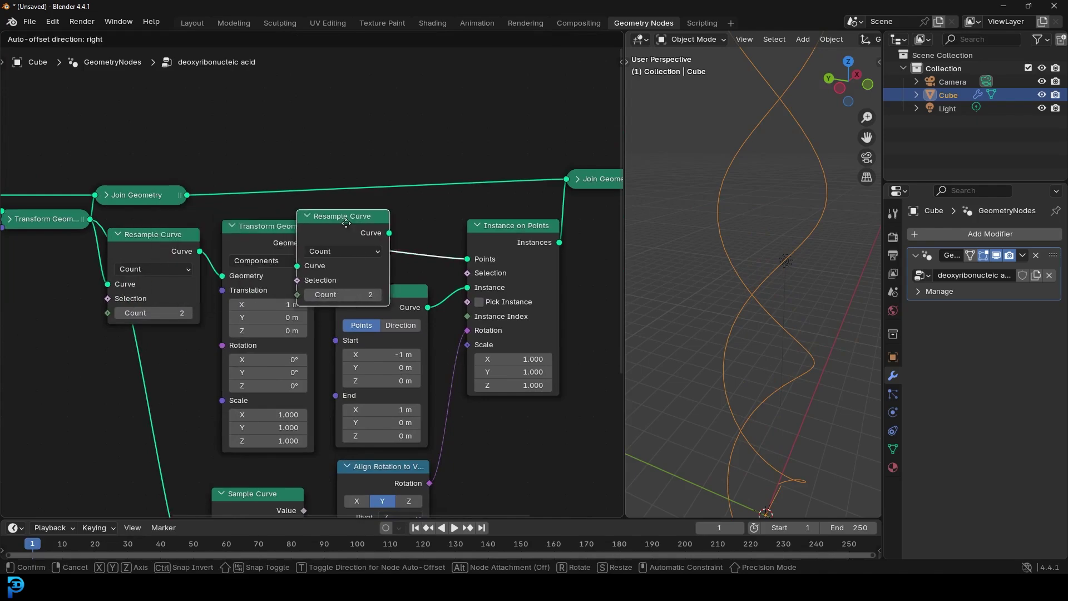
click(375, 223)
scroll(376, 222, up, 2)
double_click(386, 291)
key(Return)
middle_drag(774, 161, 755, 189)
Move the Resample Curve node up and left and shift Curve Line slightly down
scroll(387, 211, down, 2)
middle_drag(389, 211, 388, 243)
scroll(389, 244, up, 2)
drag(396, 244, 390, 223)
drag(390, 349, 389, 355)
scroll(467, 381, down, 5)
scroll(483, 390, down, 1)
Nudge the Align Rotation node into place and bring Spiral and Group Input into view
middle_drag(451, 427, 446, 312)
scroll(444, 311, up, 1)
drag(356, 346, 355, 347)
scroll(406, 193, down, 3)
middle_drag(242, 216, 340, 219)
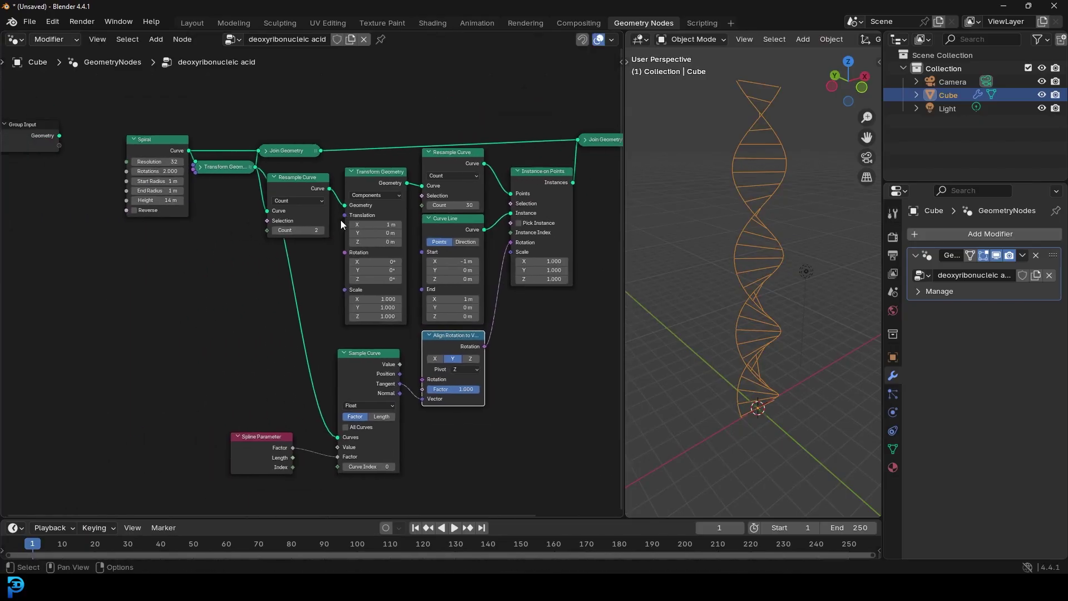
scroll(274, 193, up, 1)
scroll(280, 175, up, 3)
Collapse the Resample Curve and Transform Geometry nodes and line them up in the chain
click(259, 139)
scroll(277, 153, up, 3)
middle_drag(277, 154, 313, 231)
drag(325, 186, 313, 175)
click(416, 177)
drag(441, 177, 423, 179)
Collapse the second Resample Curve node and place it beside Transform Geometry
scroll(445, 182, down, 3)
middle_drag(462, 187, 299, 217)
scroll(303, 213, up, 3)
click(379, 155)
drag(406, 160, 387, 198)
scroll(412, 256, down, 5)
scroll(420, 278, up, 1)
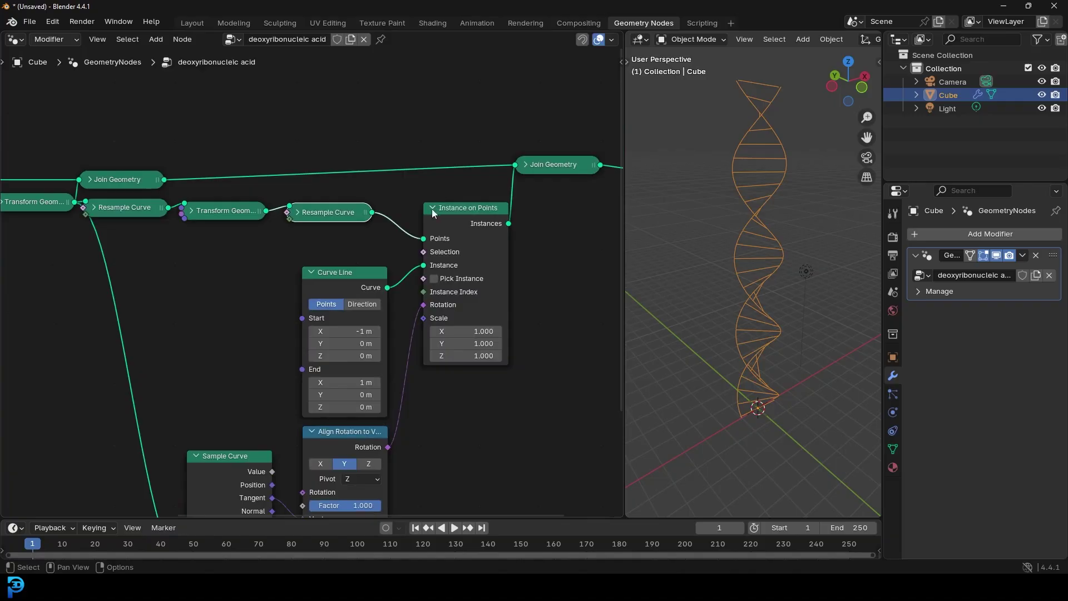
Collapse the Curve Line, Align Rotation, Sample Curve and Spline Parameter nodes
click(311, 272)
scroll(313, 306, down, 5)
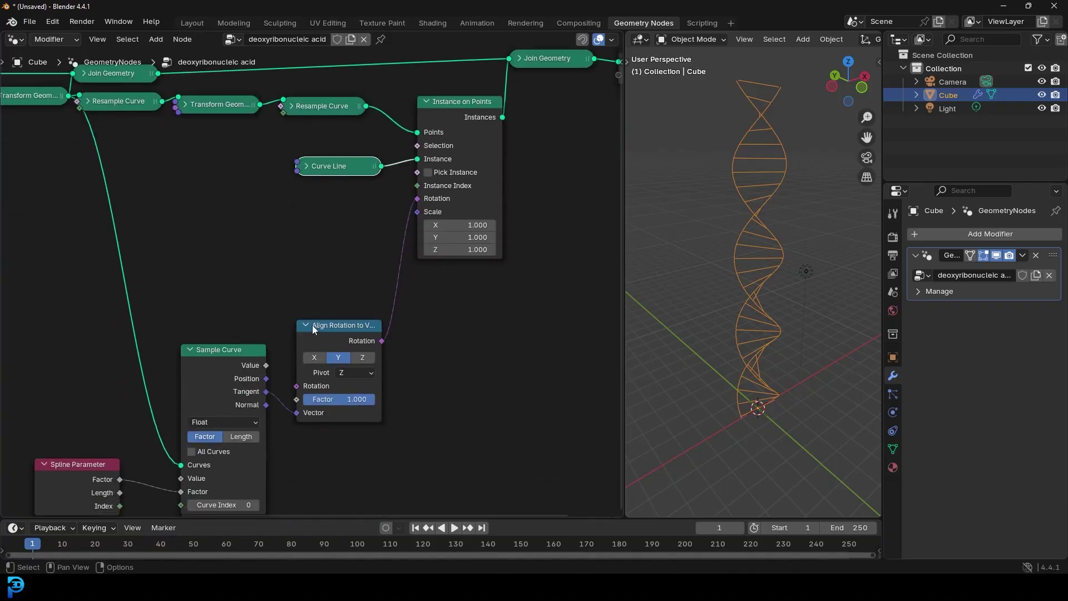
click(312, 325)
click(189, 350)
click(38, 463)
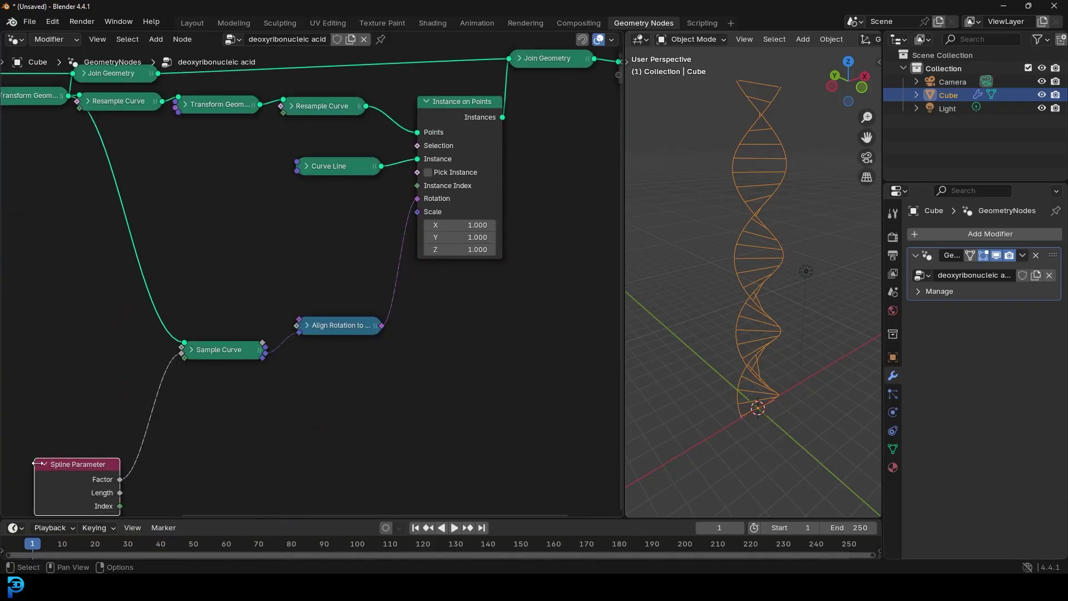
click(44, 465)
Tuck Align Rotation, Sample Curve and Spline Parameter beside Instance on Points
drag(330, 329, 328, 213)
drag(189, 349, 325, 239)
key(Escape)
drag(78, 466, 329, 264)
drag(344, 213, 337, 215)
drag(373, 313, 329, 215)
drag(329, 215, 361, 203)
middle_drag(361, 202, 402, 329)
Nudge Resample Curve, then shift the instancing nodes and Group Output slightly left
scroll(402, 303, up, 1)
drag(353, 234, 356, 237)
scroll(396, 249, down, 2)
drag(496, 406, 329, 245)
middle_drag(494, 251, 382, 250)
scroll(382, 250, up, 1)
drag(494, 214, 488, 213)
Move Group Output to the right to make room after the final Join Geometry
scroll(470, 220, down, 3)
middle_drag(138, 291, 272, 319)
scroll(268, 317, up, 2)
middle_drag(594, 287, 449, 295)
scroll(448, 294, up, 2)
mouse_move(374, 279)
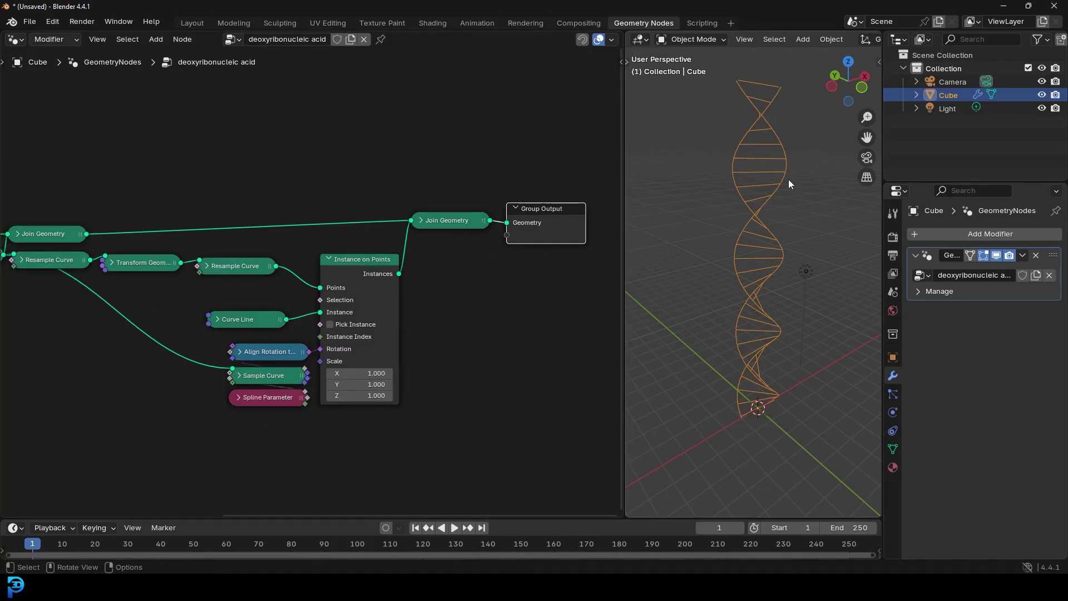
scroll(431, 260, down, 2)
middle_drag(431, 259, 280, 293)
scroll(266, 282, up, 9)
middle_drag(339, 245, 338, 204)
drag(339, 266, 575, 264)
Insert a Curve to Mesh node between Join Geometry and Group Output
key(shift+a)
click(378, 230)
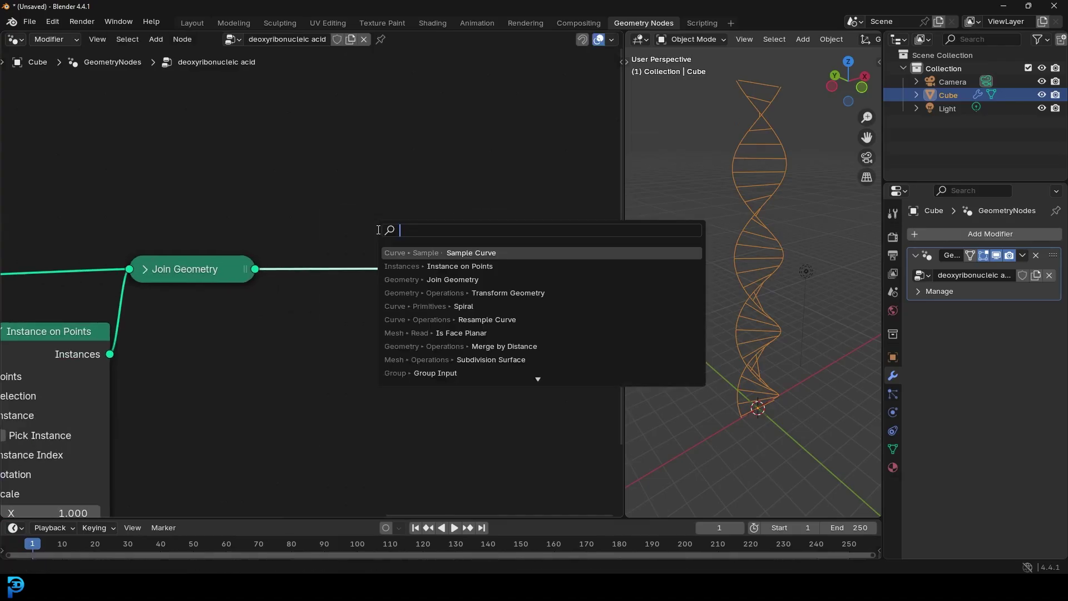
text(curve to m)
key(Return)
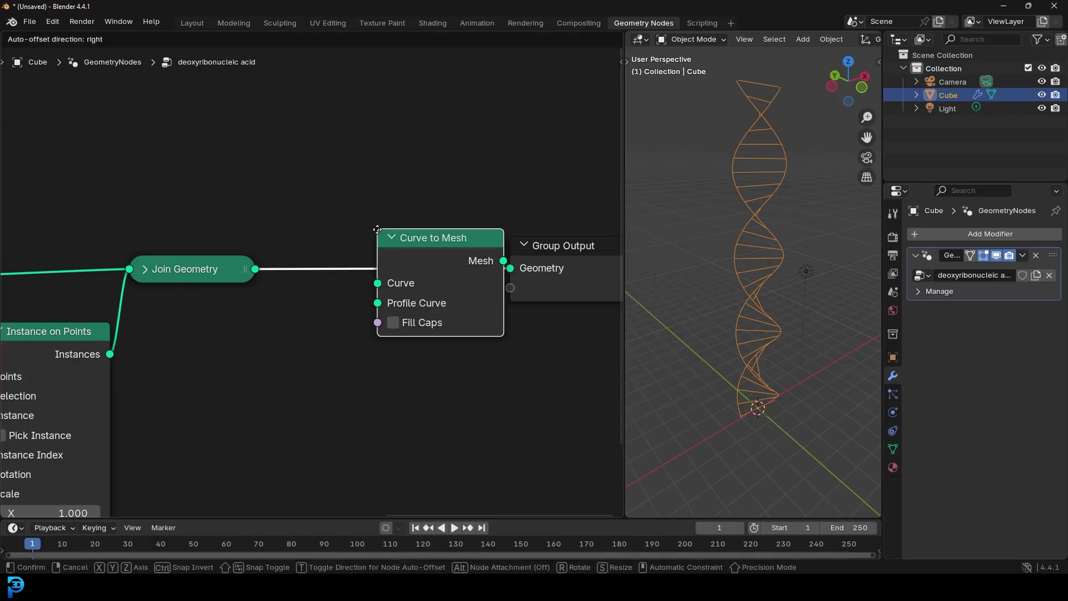
click(360, 230)
scroll(346, 296, up, 2)
Feed Profile Curve with a Curve Circle of Resolution 12 and radius 0.11 m
drag(358, 283, 241, 359)
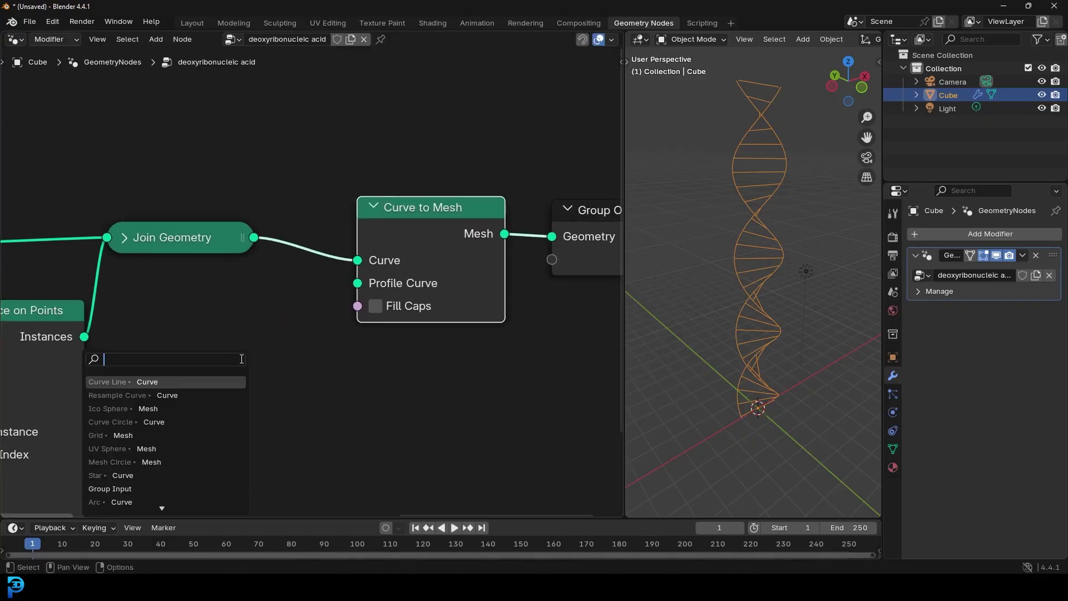
text(curve cir)
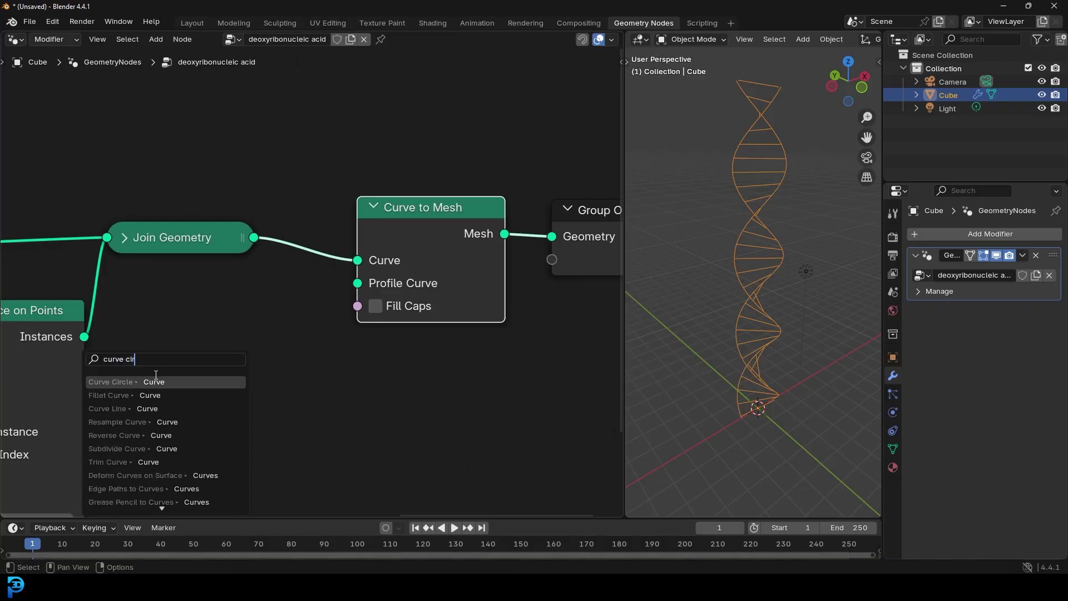
key(Return)
click(226, 348)
middle_drag(282, 422, 339, 374)
scroll(337, 372, up, 2)
click(302, 355)
text(12)
key(Return)
mouse_move(303, 377)
mouse_down()
mouse_move(257, 377)
mouse_move(313, 367)
mouse_up()
Deselect the helix, view the tubes from a flatter front angle, and move Group Output further right
scroll(767, 228, up, 4)
click(687, 162)
scroll(772, 228, down, 4)
middle_drag(773, 228, 703, 206)
scroll(777, 216, up, 1)
scroll(448, 253, down, 10)
middle_drag(446, 255, 312, 253)
scroll(334, 239, up, 4)
drag(378, 212, 543, 211)
scroll(539, 75, up, 3)
key(shift+a)
click(443, 156)
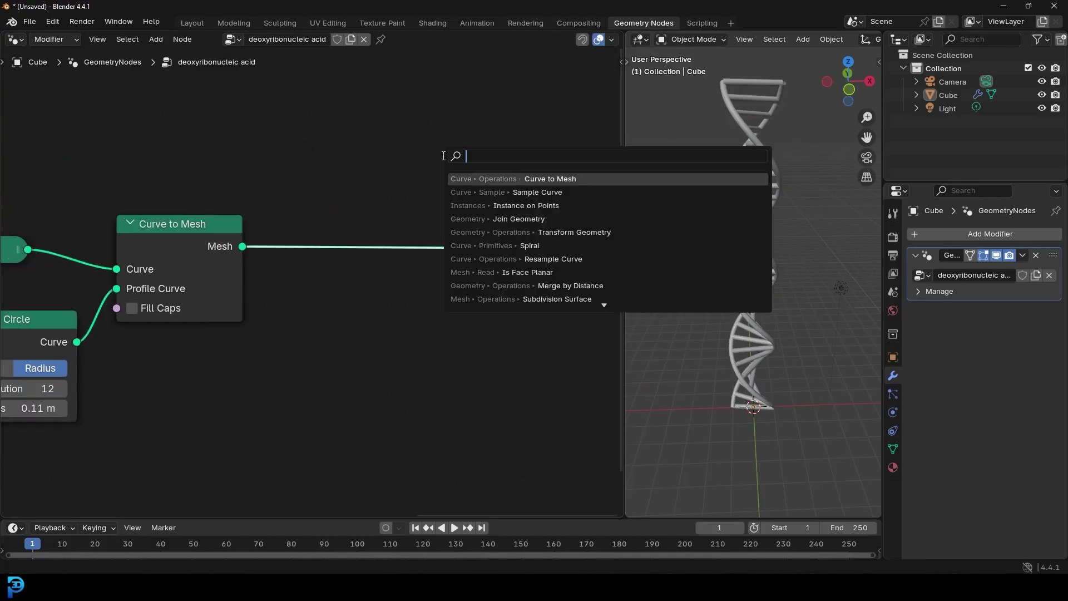
Add a Distribute Points on Faces node onto the Mesh connection after Curve to Mesh
text(dis)
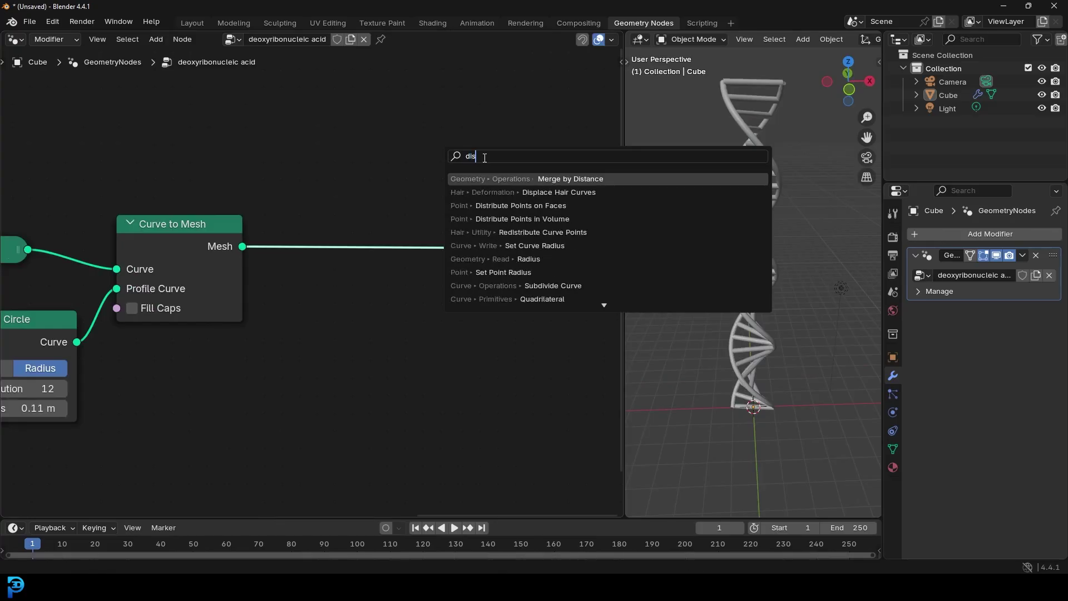
click(565, 206)
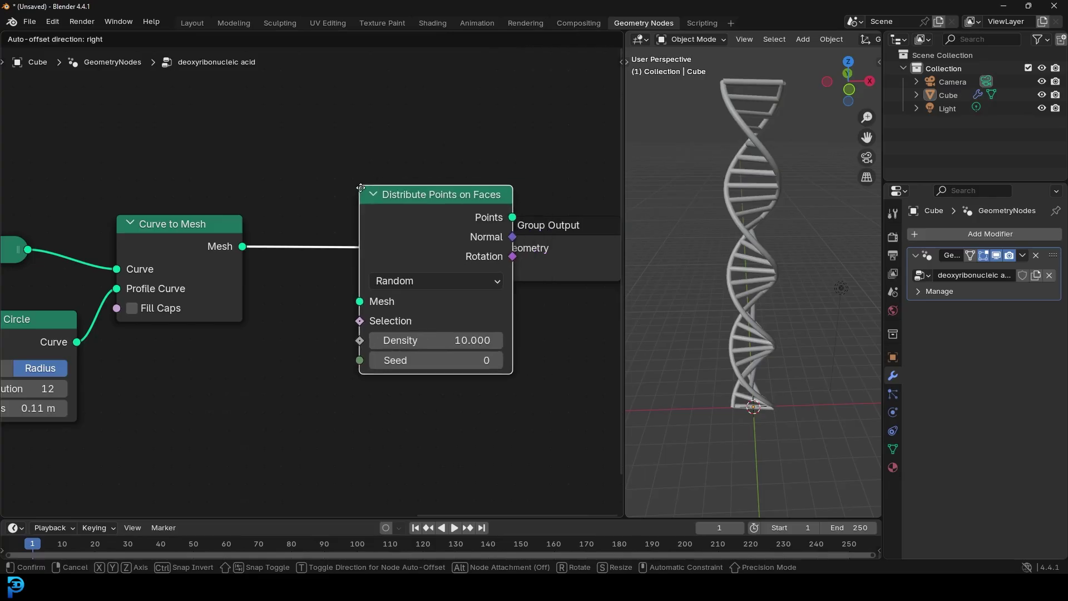
click(426, 202)
scroll(425, 202, down, 2)
scroll(351, 239, up, 4)
middle_drag(353, 243, 412, 190)
drag(395, 174, 414, 184)
middle_drag(555, 161, 355, 200)
Add an Instance on Points node after Distribute Points on Faces
key(shift+a)
click(443, 150)
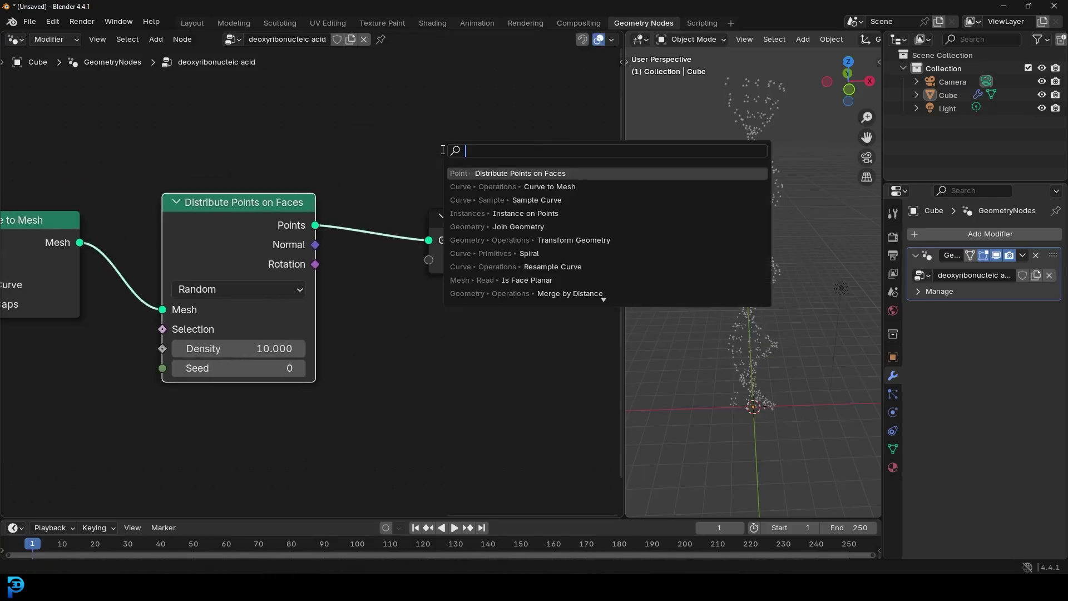
text(insta)
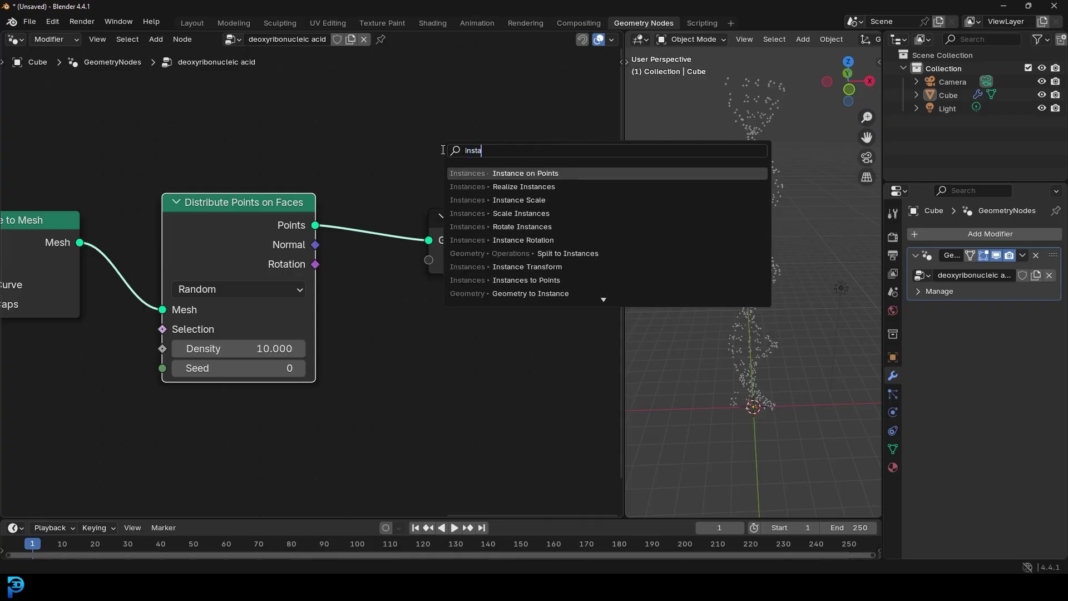
click(510, 172)
click(352, 178)
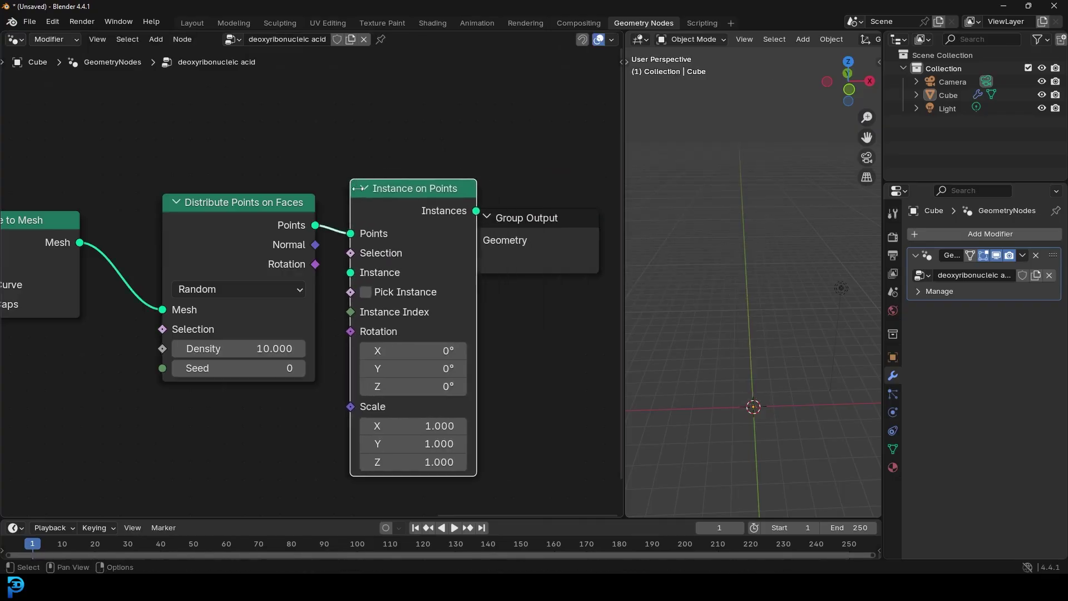
scroll(289, 248, down, 2)
middle_drag(289, 247, 333, 188)
scroll(333, 195, up, 1)
Link an Ico Sphere to the Instance input with subdivisions 3 and radius 0.18 m
drag(394, 203, 356, 321)
drag(326, 361, 326, 362)
text(ico)
key(Return)
click(329, 359)
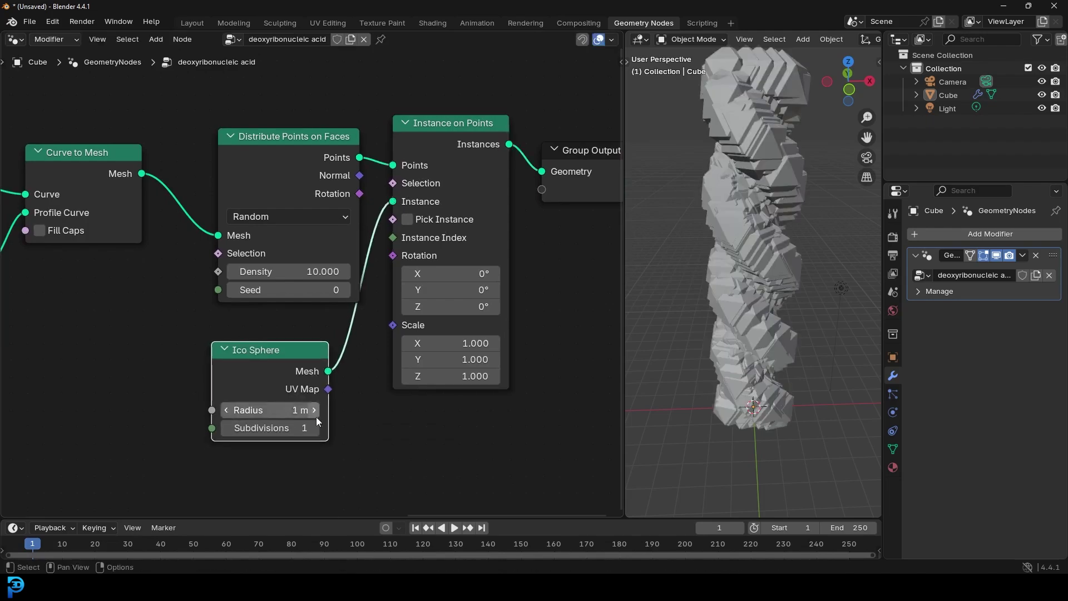
click(313, 433)
click(313, 432)
drag(273, 411, 231, 411)
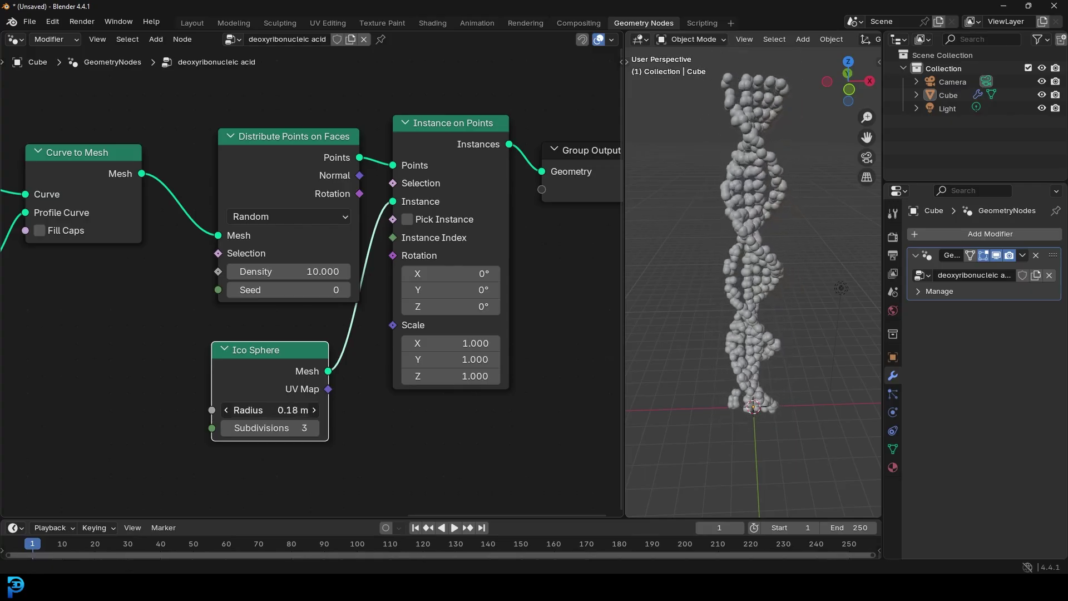
drag(273, 385, 299, 366)
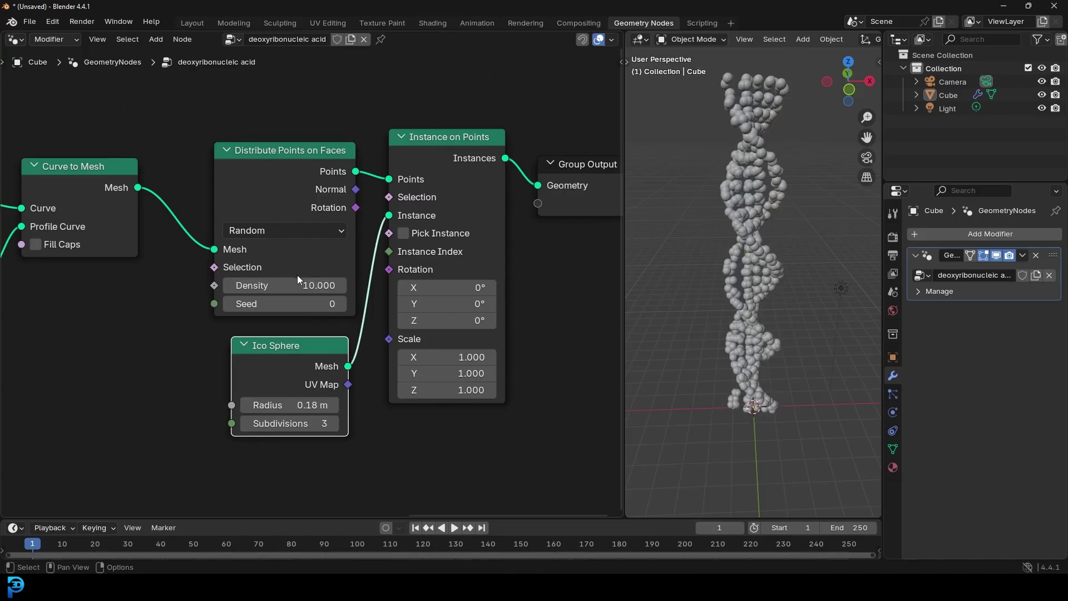
Switch Distribute Points on Faces to Poisson Disk and move the node up
click(251, 232)
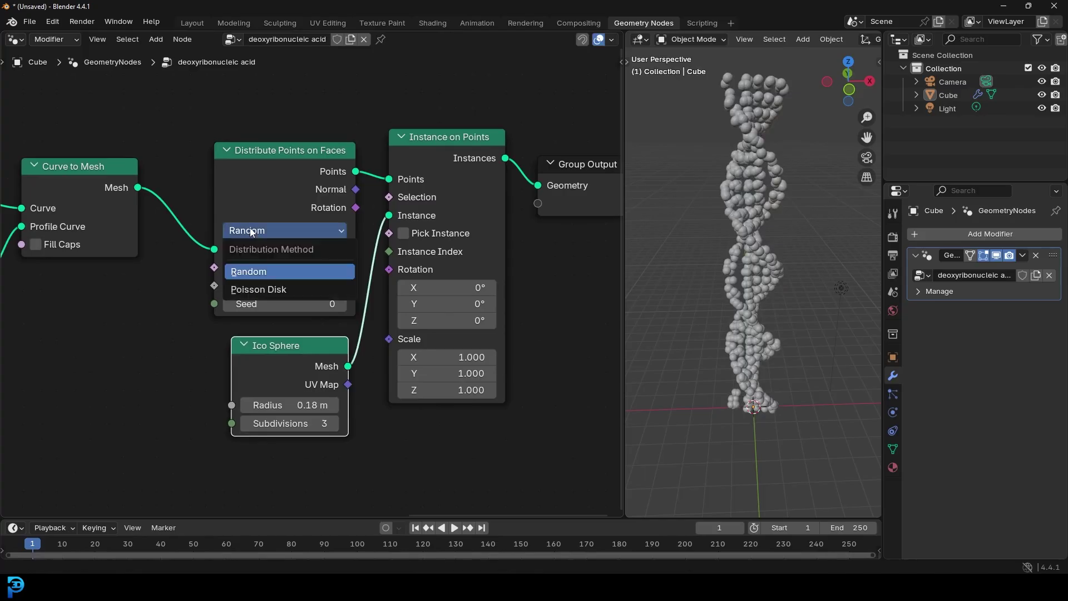
click(262, 289)
scroll(242, 250, up, 3)
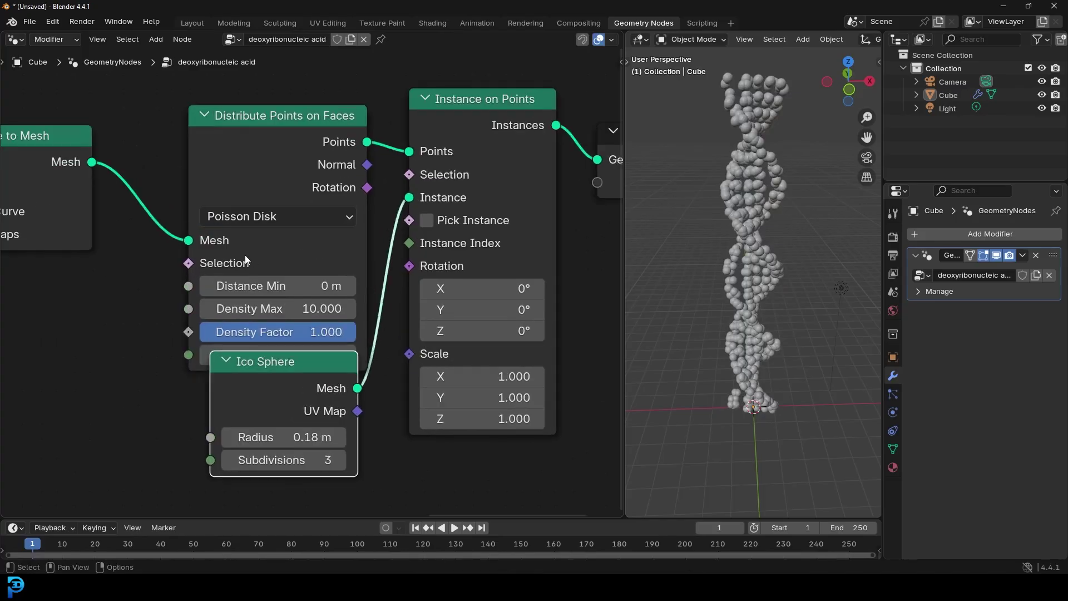
drag(282, 267, 270, 143)
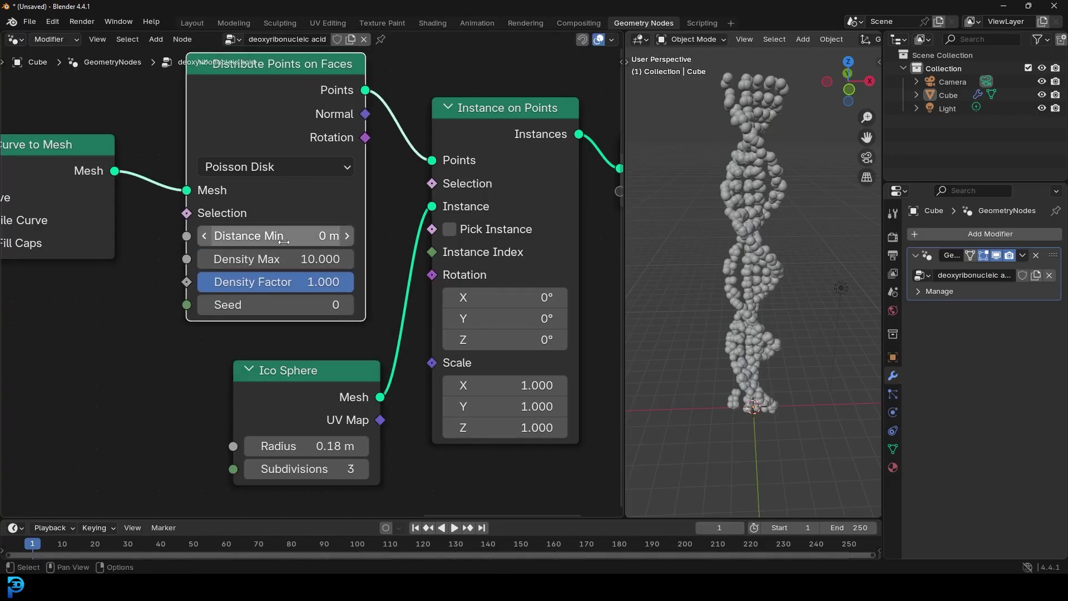
scroll(740, 211, up, 3)
scroll(746, 169, up, 2)
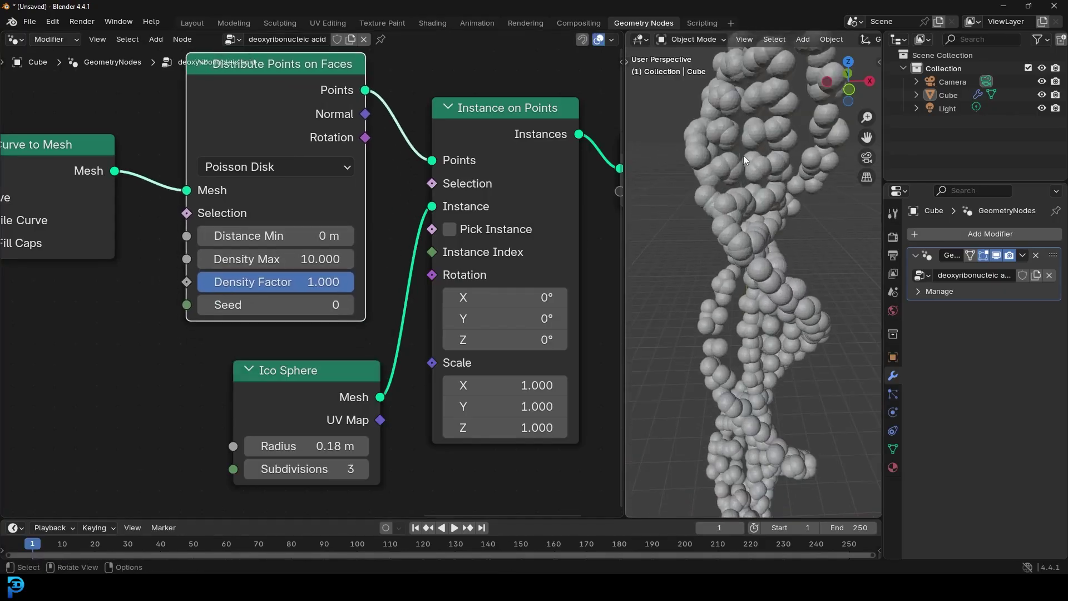
Set Distance Min to 0.24 m and Density Max to 92.3
drag(273, 235, 317, 235)
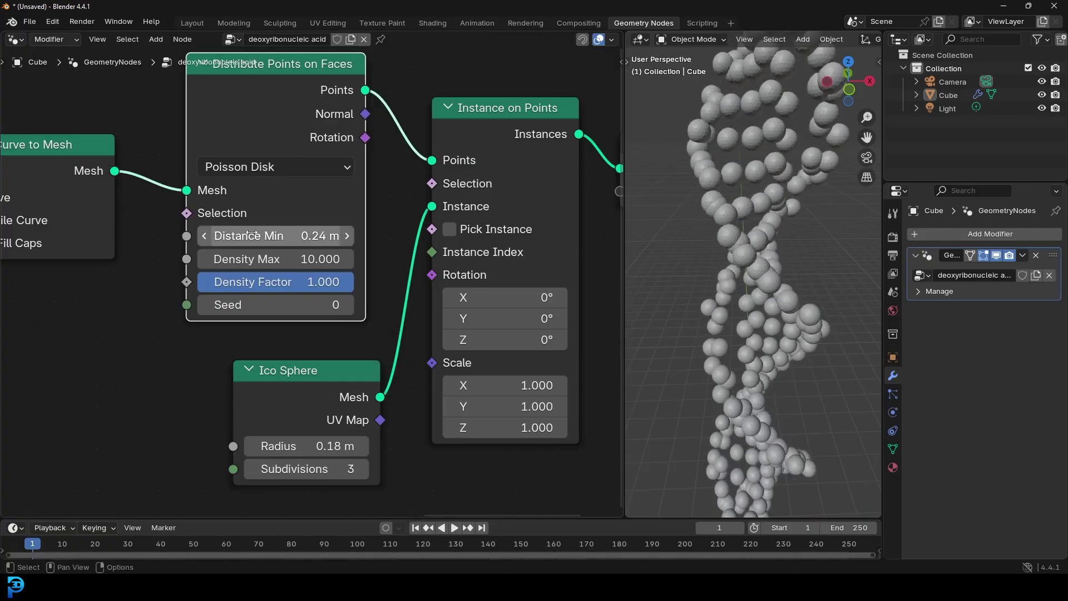
middle_drag(779, 192, 715, 196)
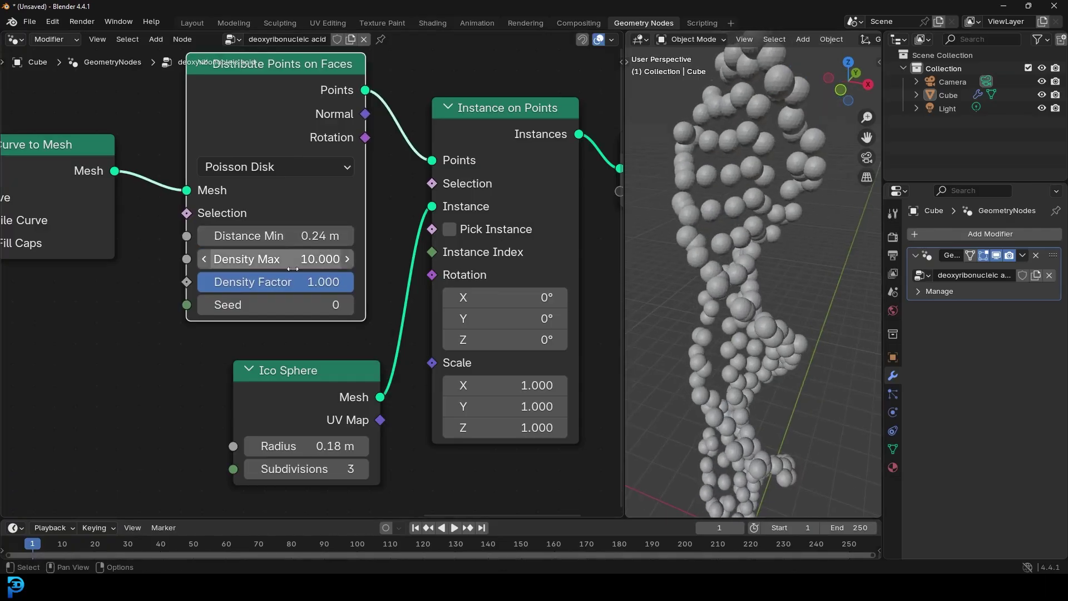
drag(250, 260, 334, 260)
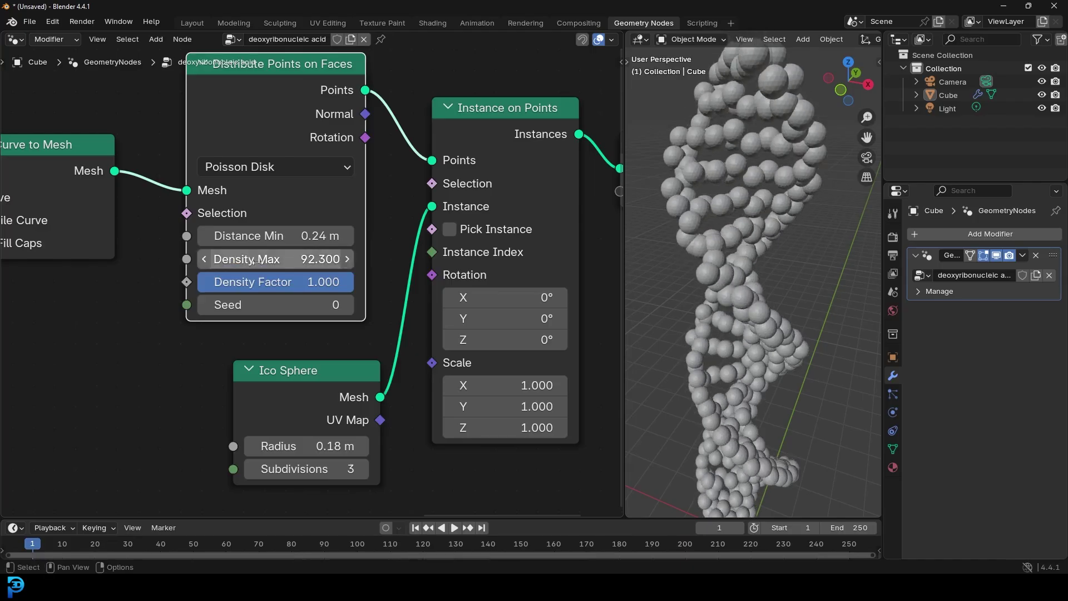
middle_drag(769, 255, 688, 248)
scroll(730, 232, up, 3)
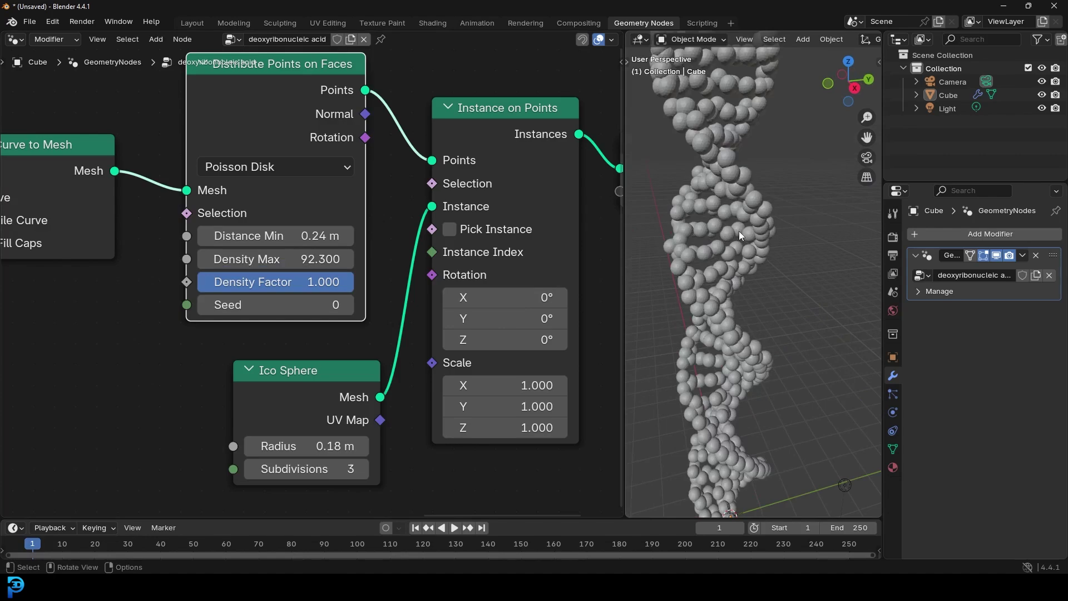
Move the Instance on Points and Group Output nodes to the right
scroll(316, 334, down, 5)
middle_drag(380, 287, 262, 297)
scroll(409, 282, up, 4)
drag(557, 320, 457, 130)
middle_drag(334, 399, 334, 397)
scroll(334, 398, up, 2)
drag(199, 386, 340, 400)
Add a Random Value node and set its data type to Float
text(ranodm)
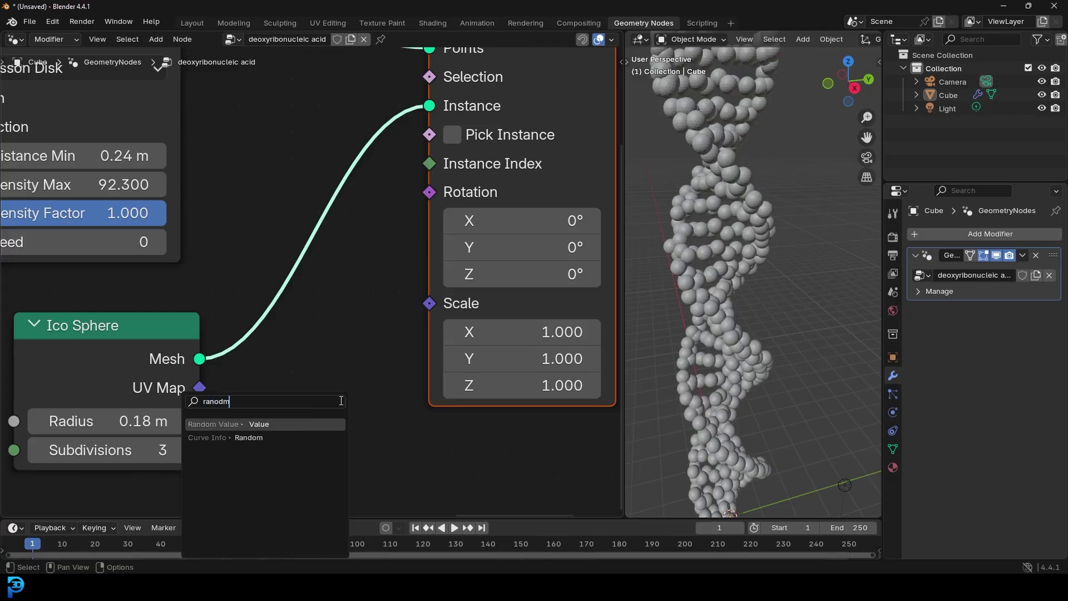
click(251, 425)
click(312, 405)
scroll(327, 434, down, 3)
middle_drag(328, 440, 340, 326)
scroll(340, 326, up, 3)
click(341, 322)
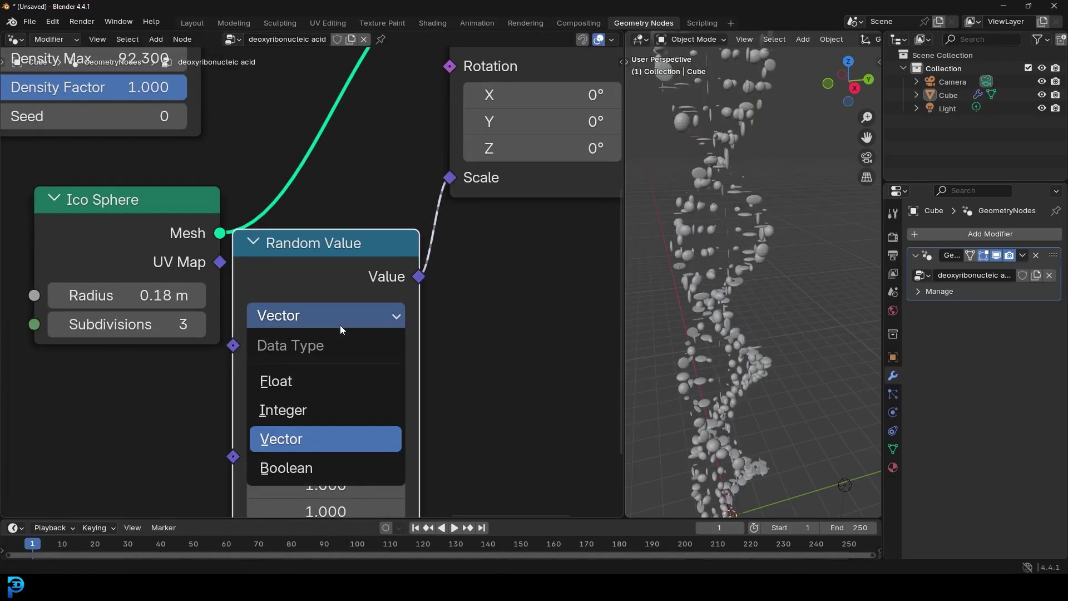
click(313, 380)
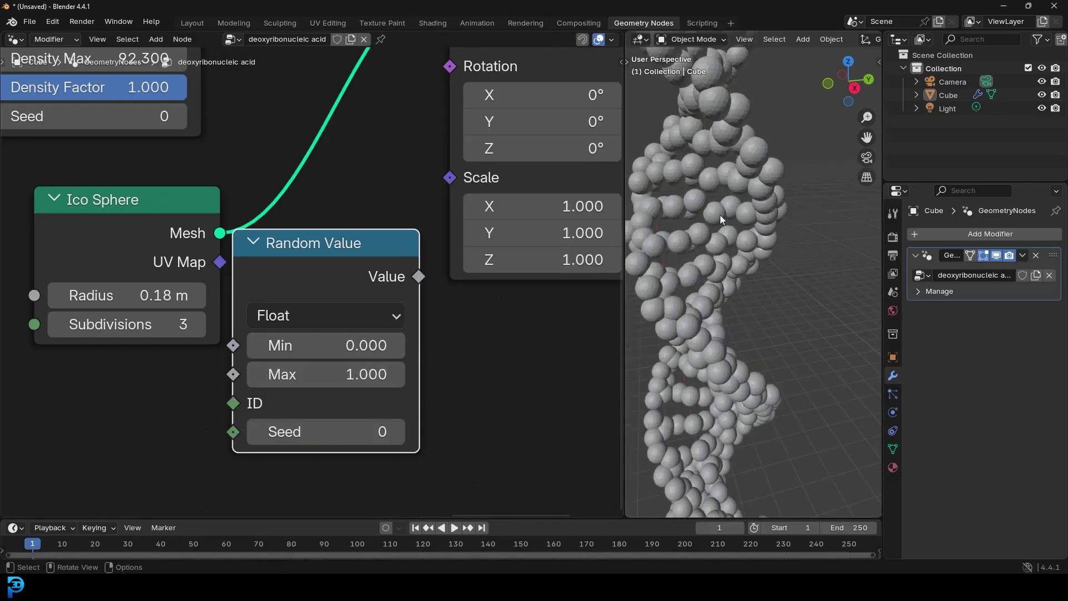
Link the Random Value output into Instance on Points' Scale socket
middle_drag(278, 333, 288, 312)
scroll(288, 311, up, 1)
middle_drag(443, 254, 353, 347)
drag(351, 345, 356, 287)
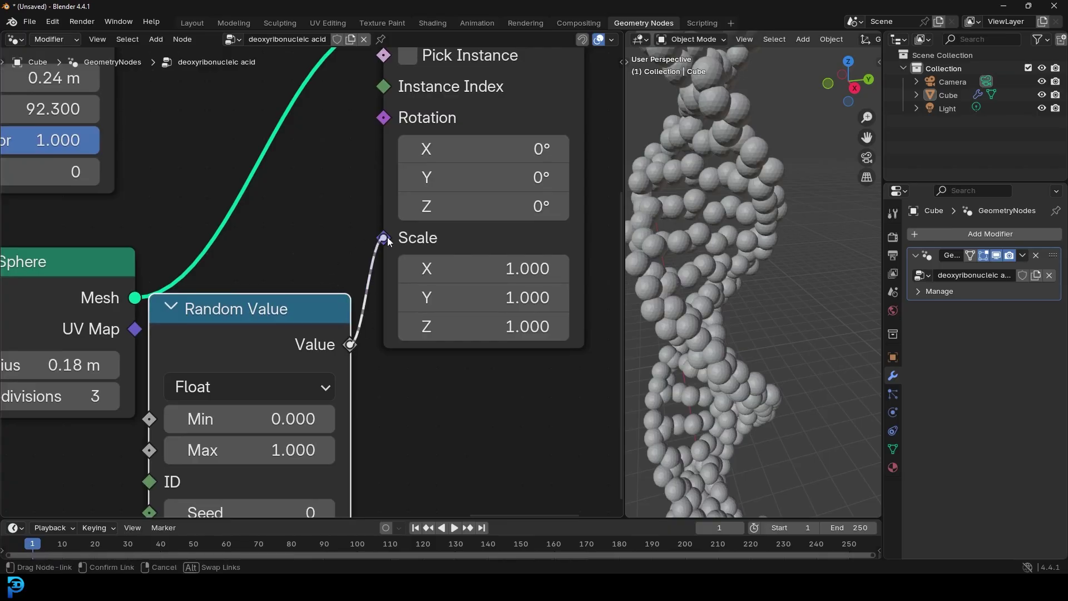
drag(384, 243, 384, 239)
scroll(256, 315, down, 2)
Set the Random Value minimum to 0.3, keeping the maximum at 1.0
click(286, 341)
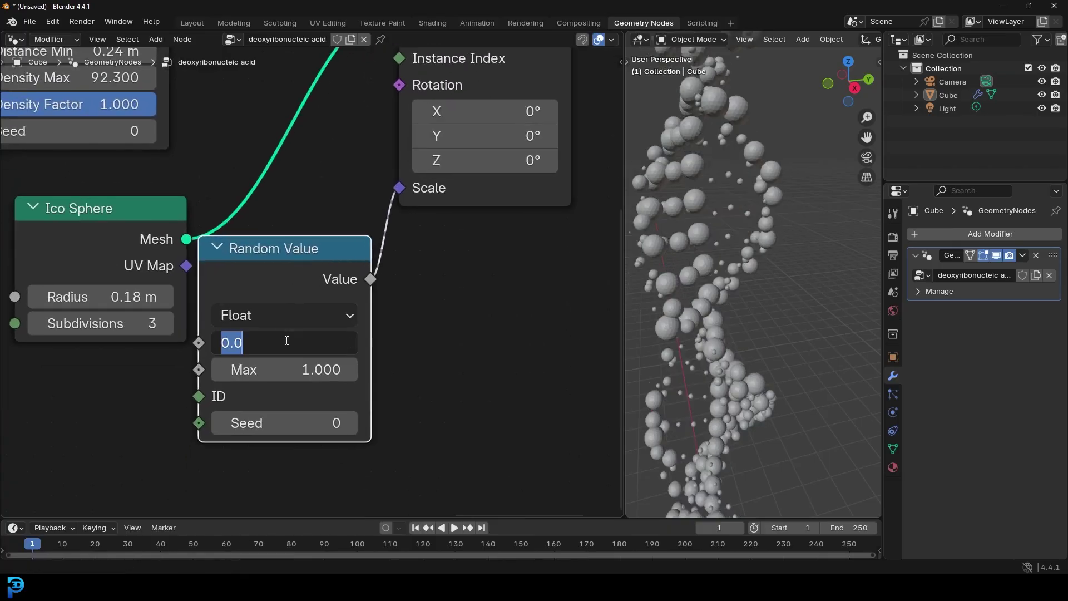
text(.3)
key(Return)
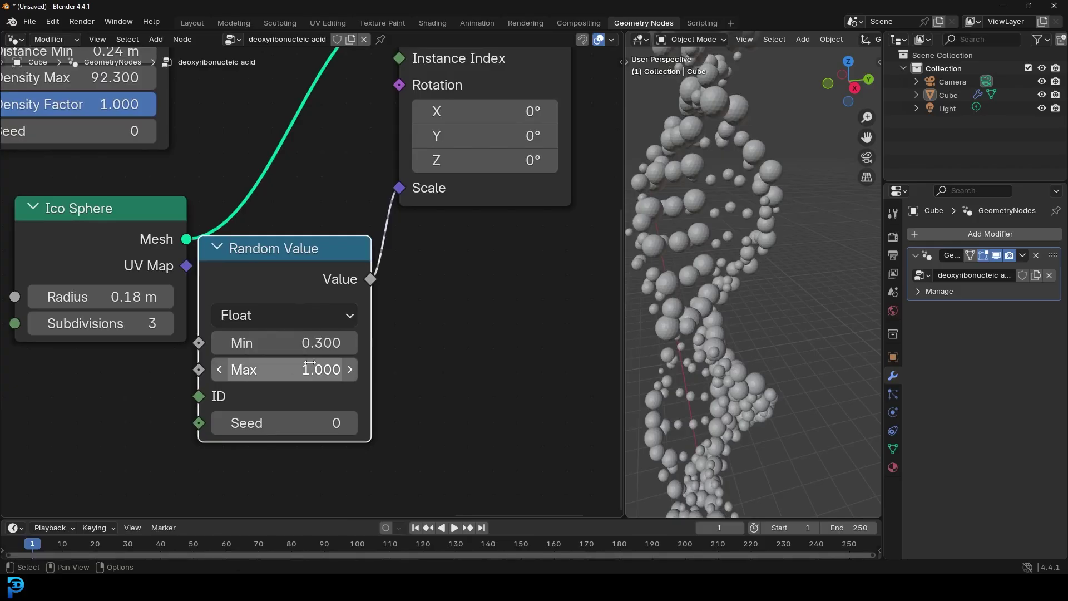
scroll(278, 234, down, 5)
middle_drag(218, 223, 379, 303)
scroll(311, 201, up, 2)
scroll(322, 169, down, 1)
Raise Distribute Points on Faces Density Max to 400
double_click(303, 238)
key(Return)
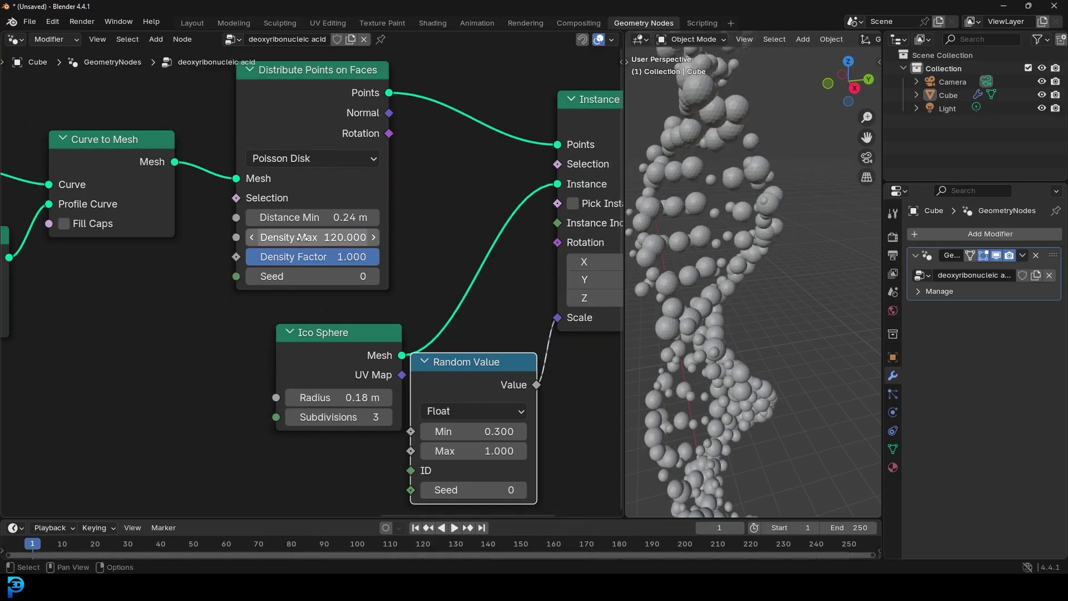
double_click(303, 238)
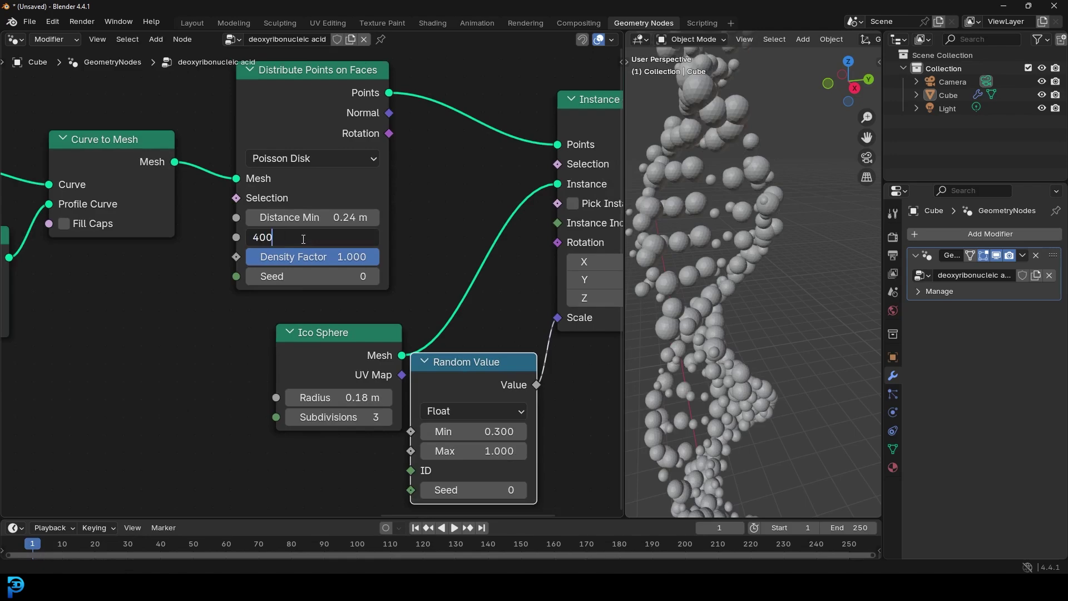
text(400)
key(Return)
middle_drag(751, 266, 729, 252)
scroll(732, 252, up, 3)
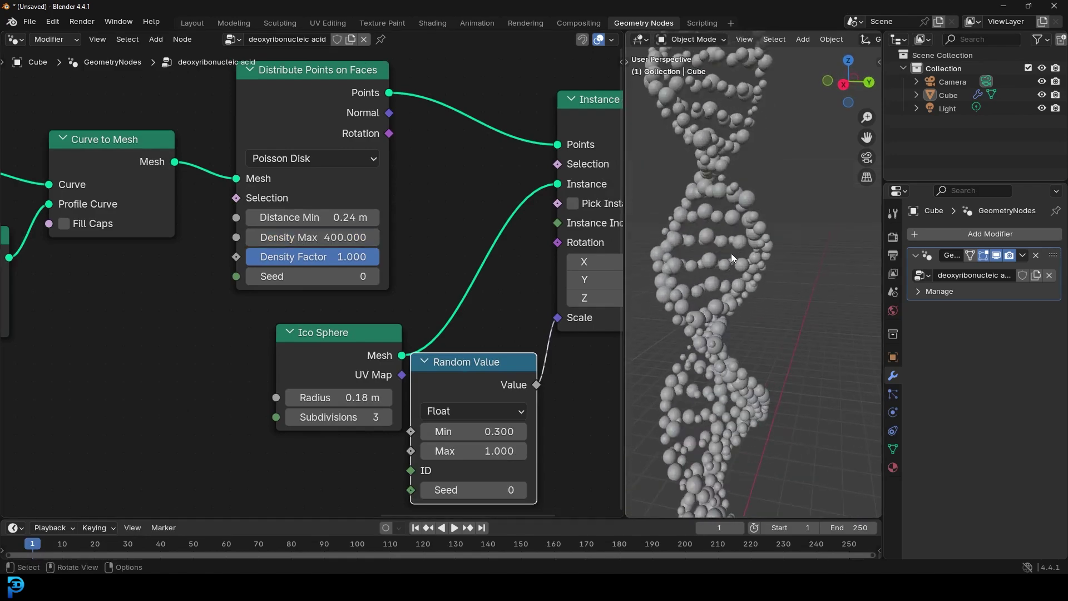
scroll(343, 390, up, 4)
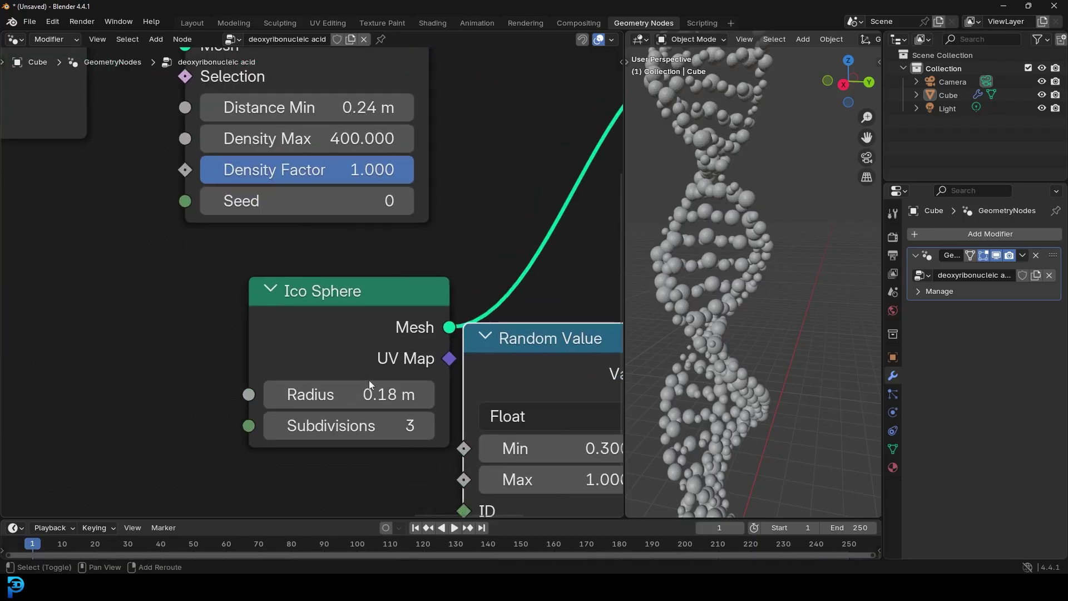
Shrink the Ico Sphere radius to 0.13 m and lower Distance Min to 0.2 m
drag(342, 395, 326, 394)
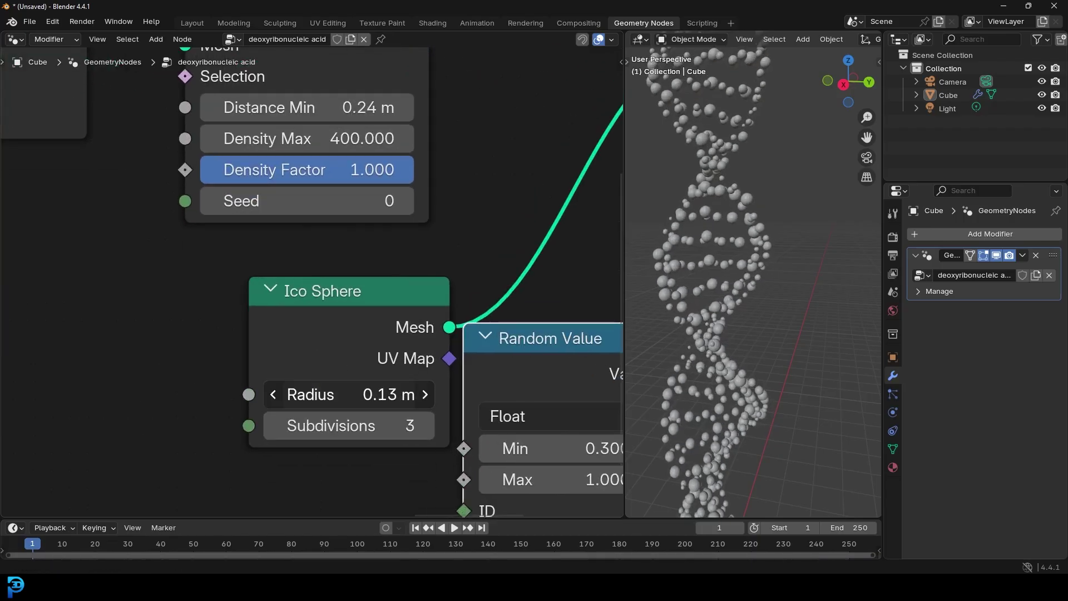
drag(361, 108, 345, 108)
middle_drag(711, 123, 728, 205)
scroll(810, 159, down, 3)
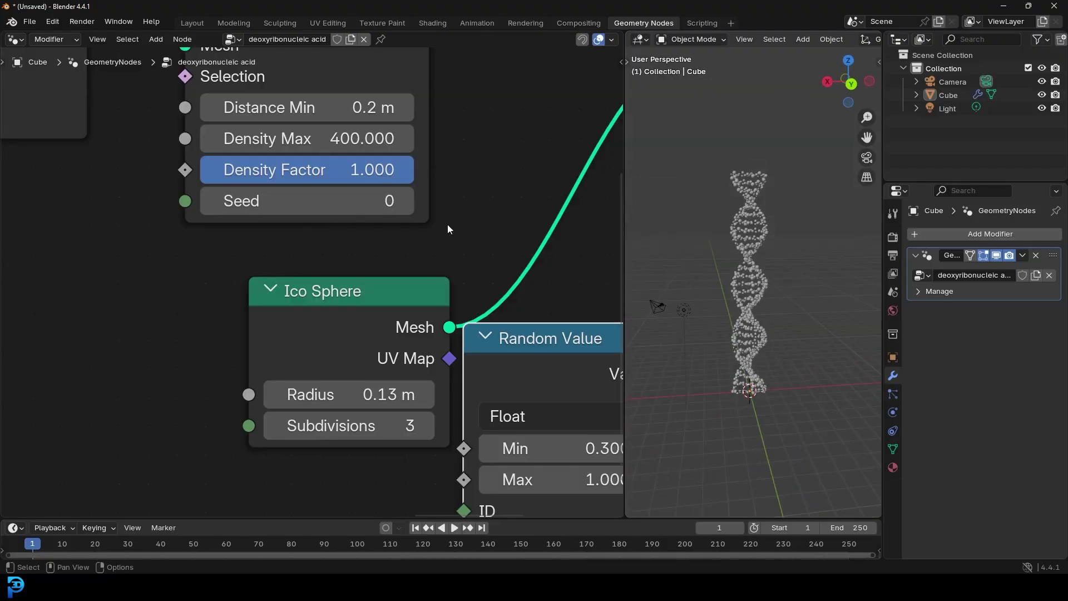
scroll(337, 234, down, 3)
scroll(336, 234, down, 5)
middle_drag(499, 254, 314, 247)
scroll(761, 252, up, 4)
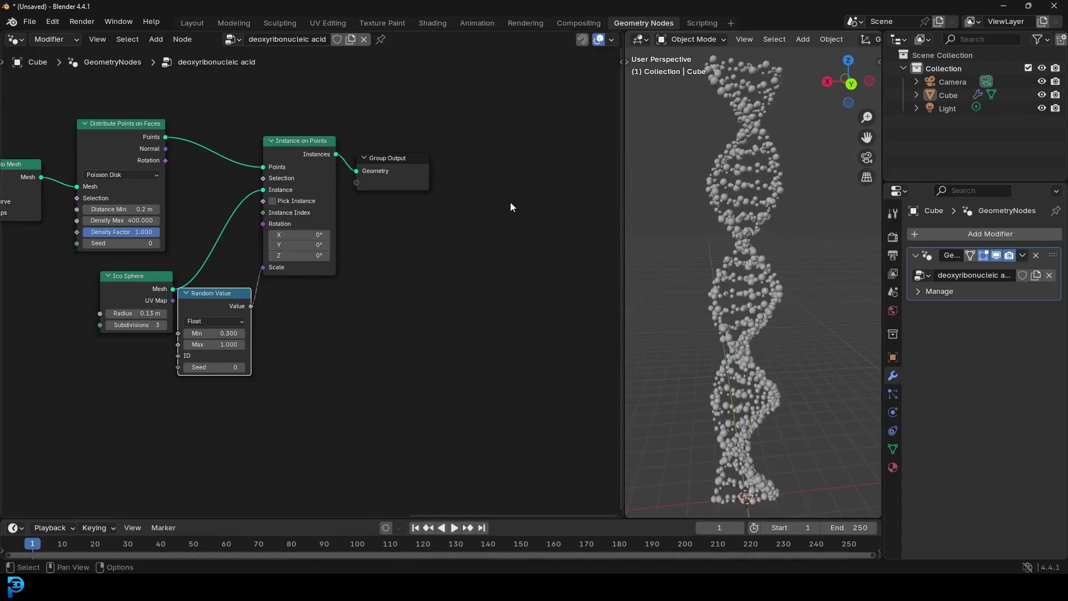
Move Group Output right to make room and show the object's material settings
middle_drag(430, 207, 381, 273)
scroll(382, 272, up, 3)
drag(352, 220, 498, 199)
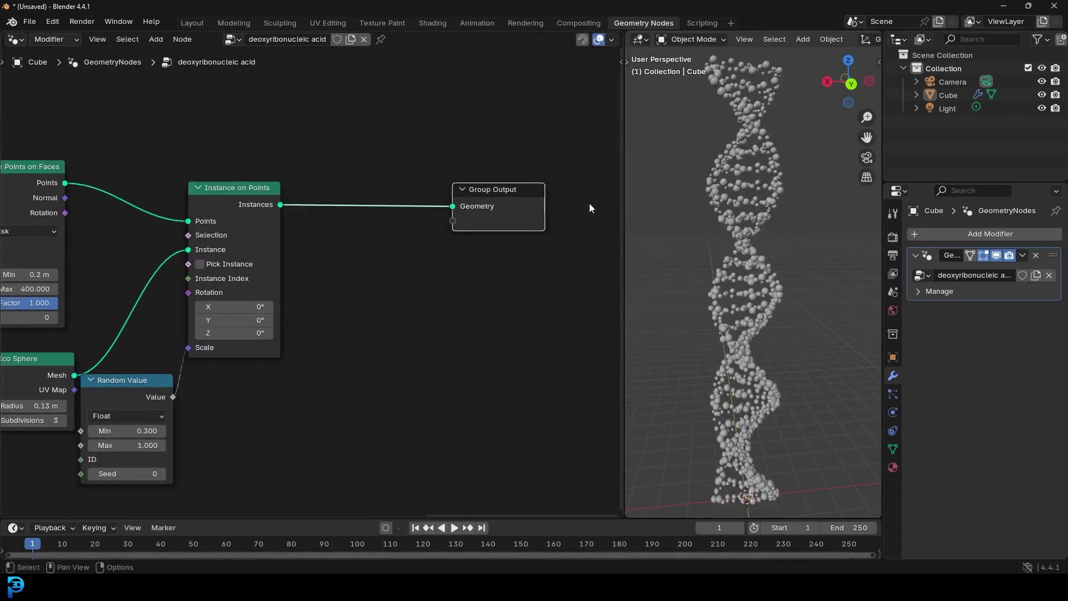
click(893, 468)
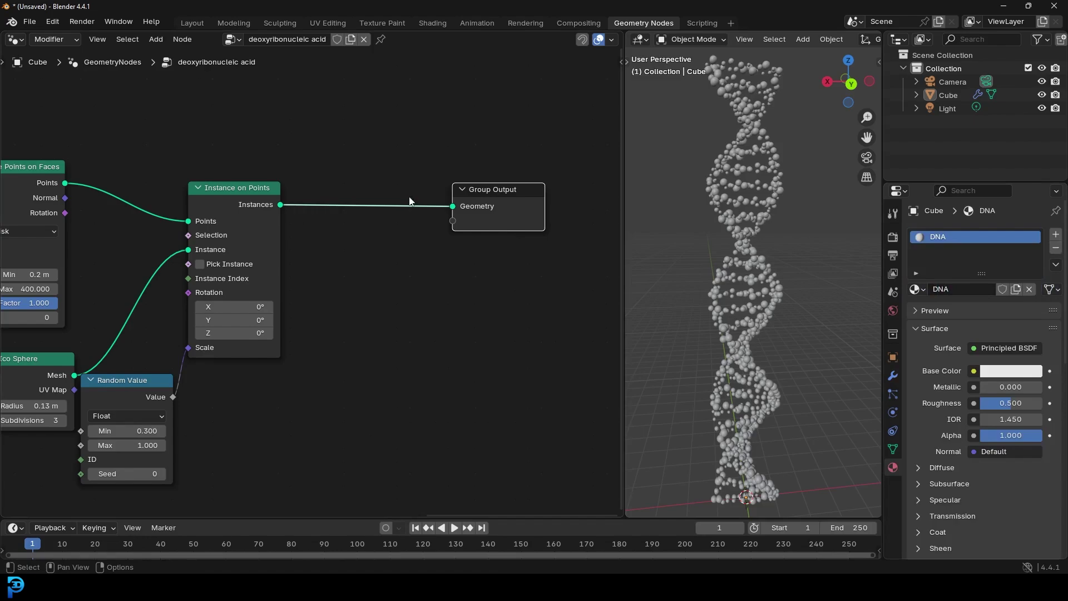
scroll(411, 201, up, 1)
Insert a Set Material node with the DNA material before Group Output, then show Render properties
key(shift+a)
text(set)
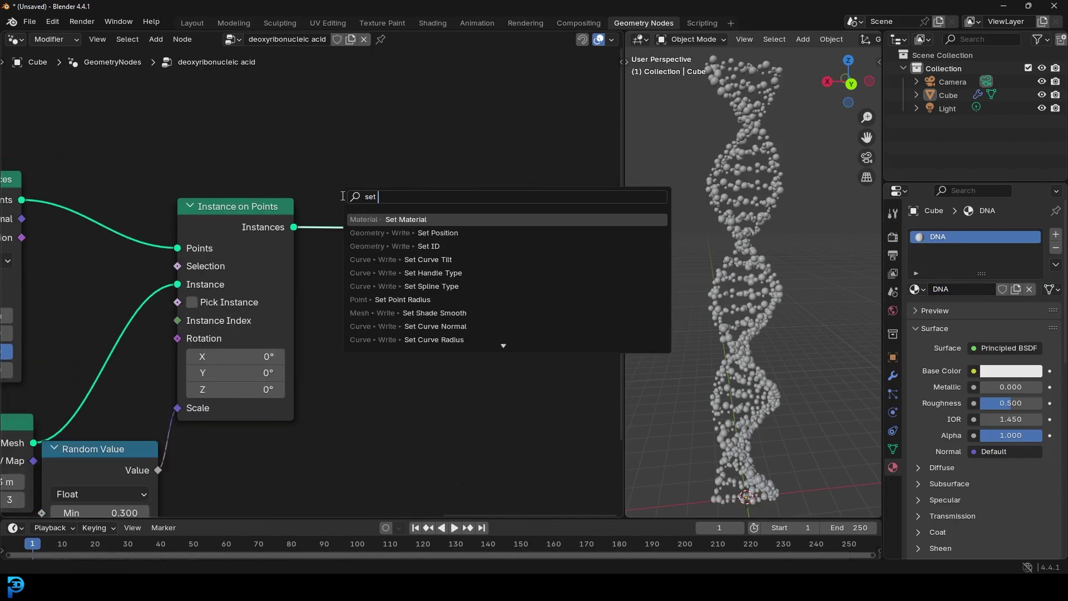
key(Return)
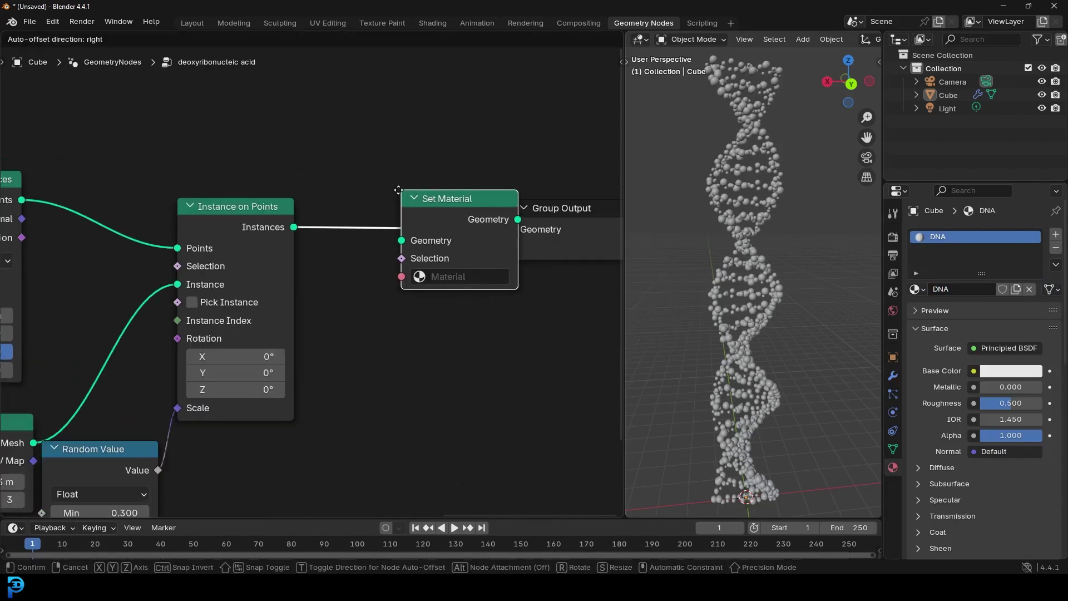
click(388, 279)
click(390, 280)
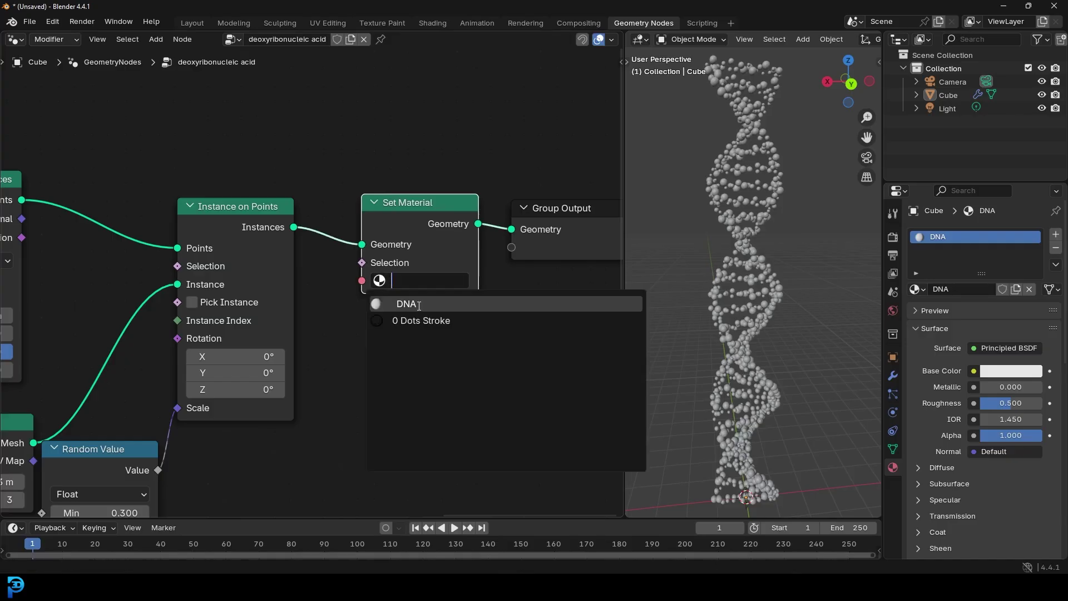
click(417, 305)
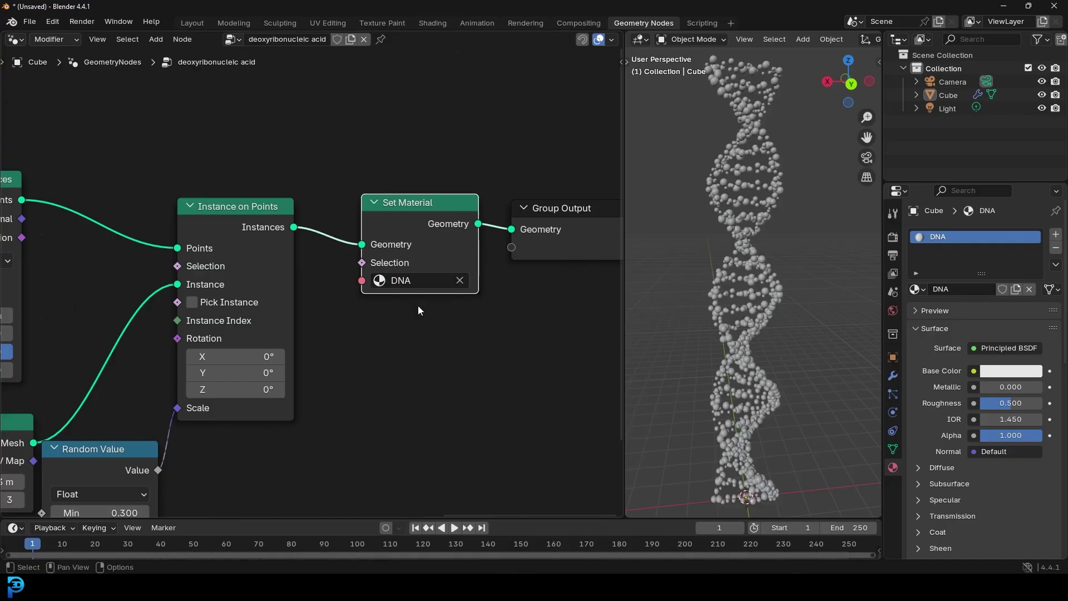
click(899, 237)
click(1004, 235)
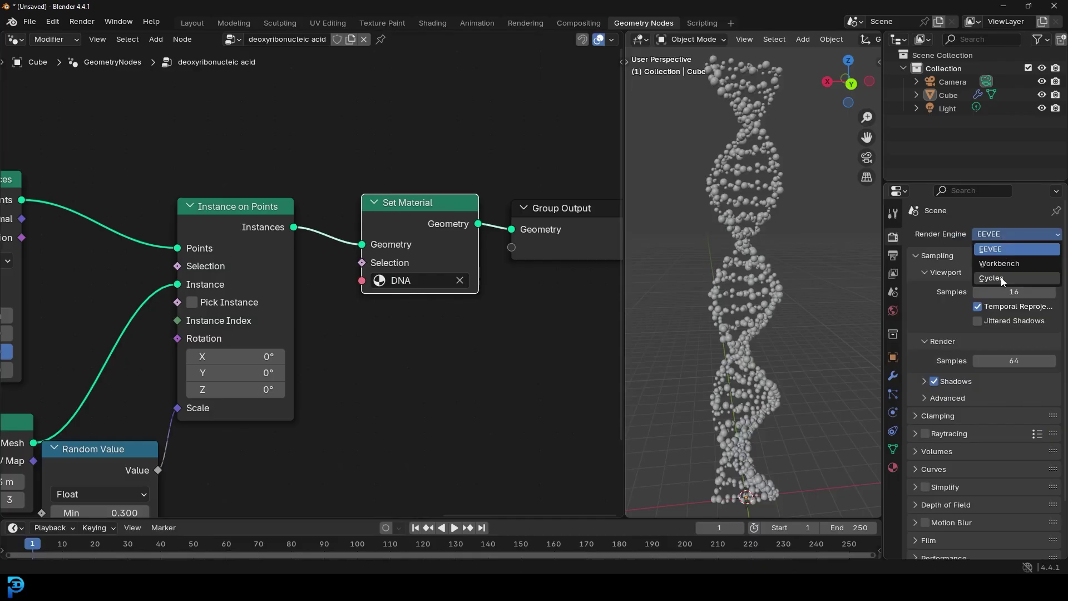
Switch the render engine to Cycles on GPU Compute with render Max Samples 45
click(1002, 281)
click(994, 268)
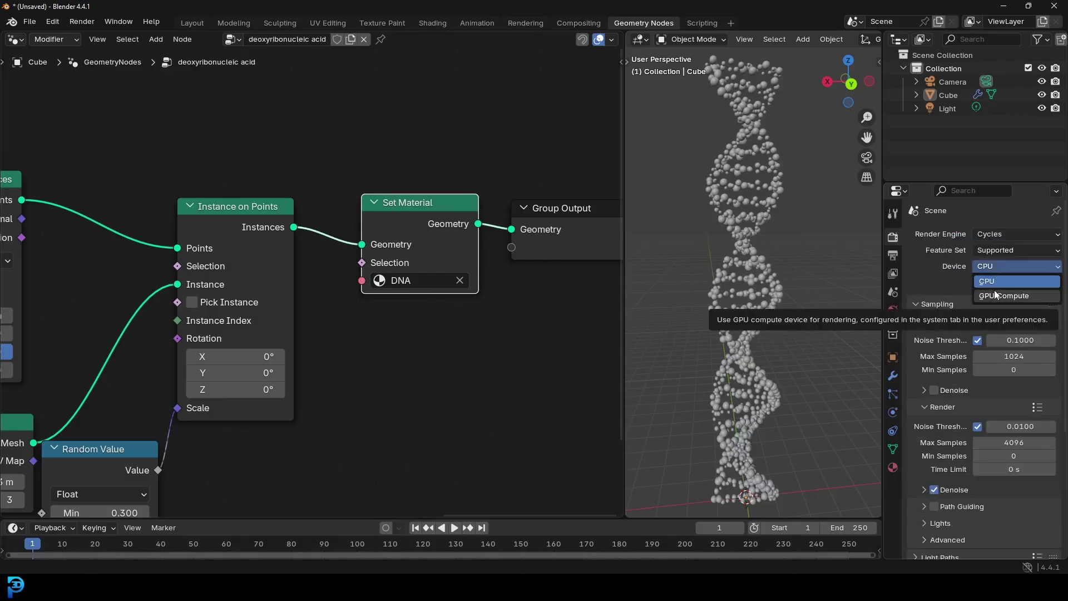
click(995, 295)
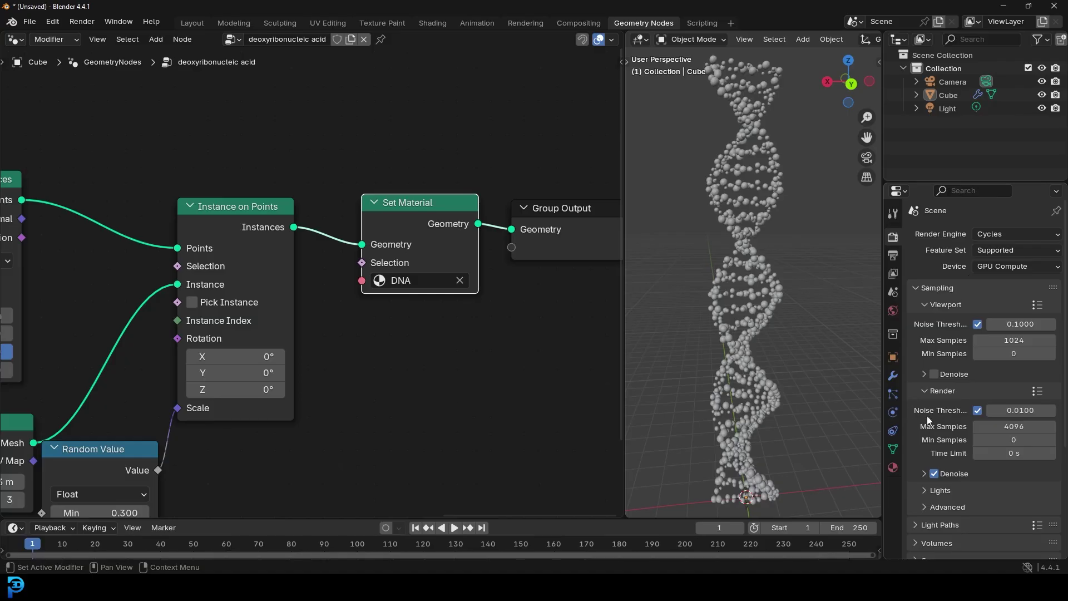
click(1003, 426)
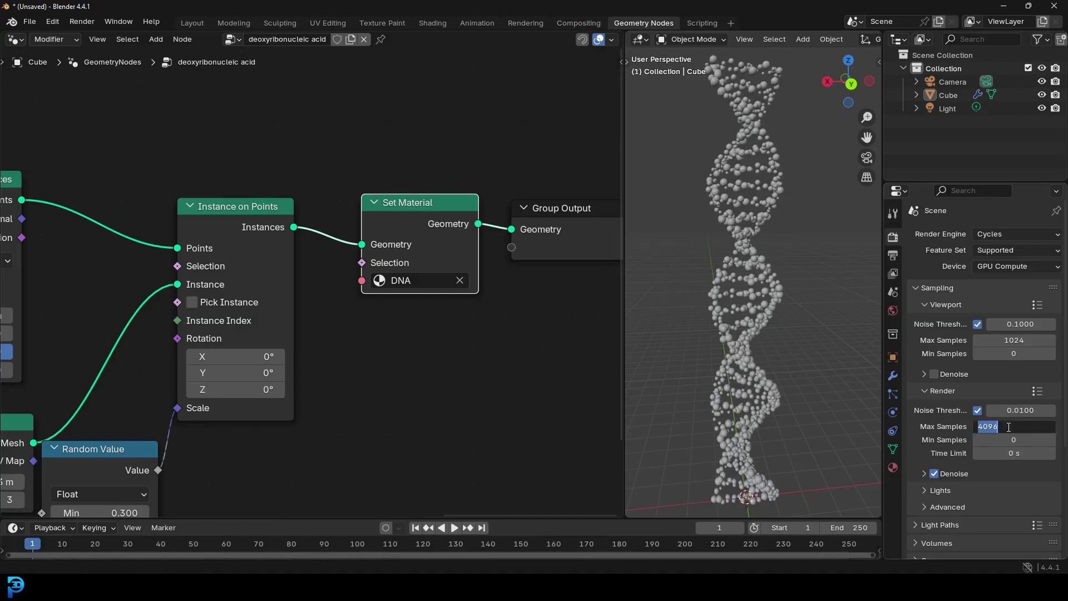
text(55)
key(Return)
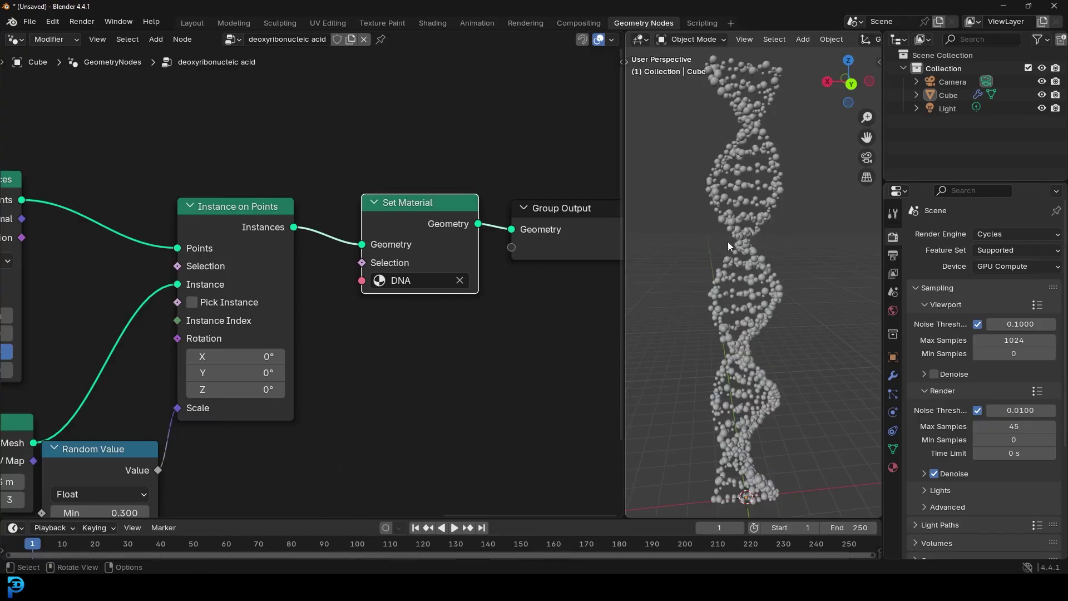
scroll(735, 232, down, 2)
scroll(749, 219, up, 2)
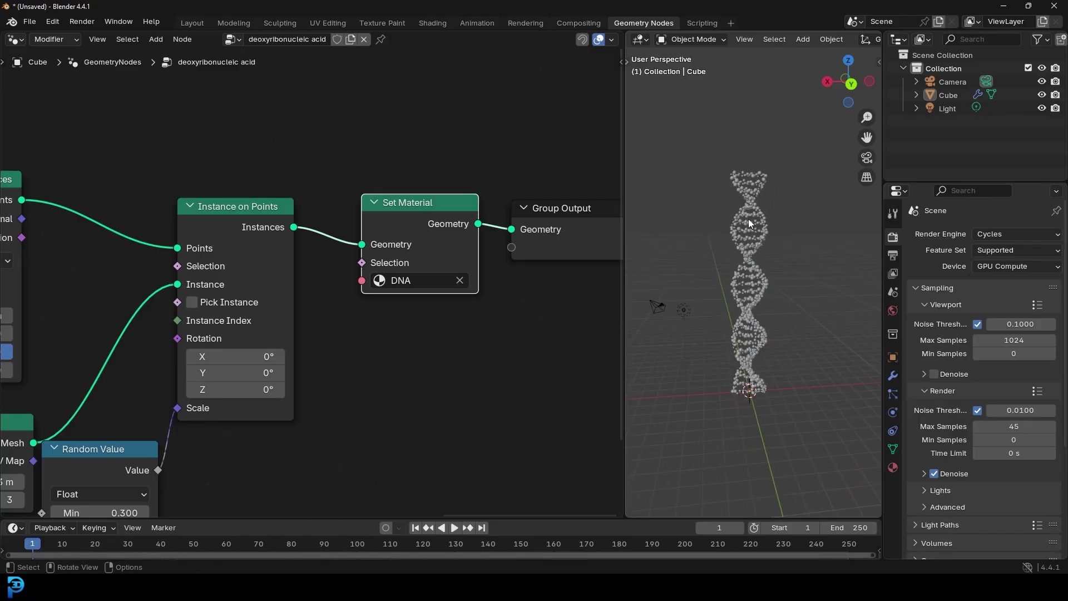
In the Shading workspace, frame the helix through the camera and preview it rendered
click(429, 23)
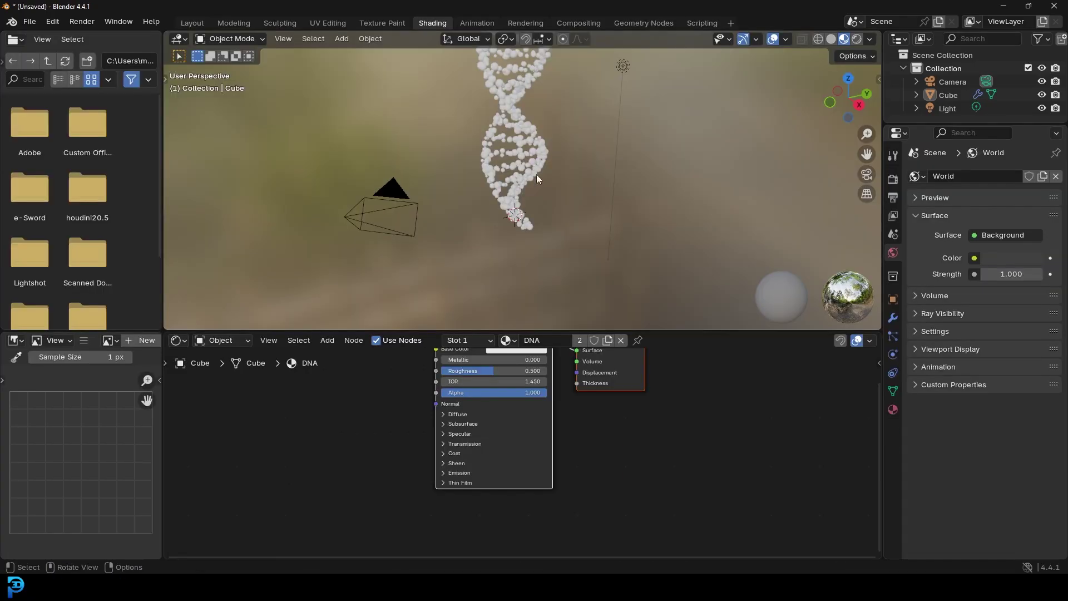
key(KP_0)
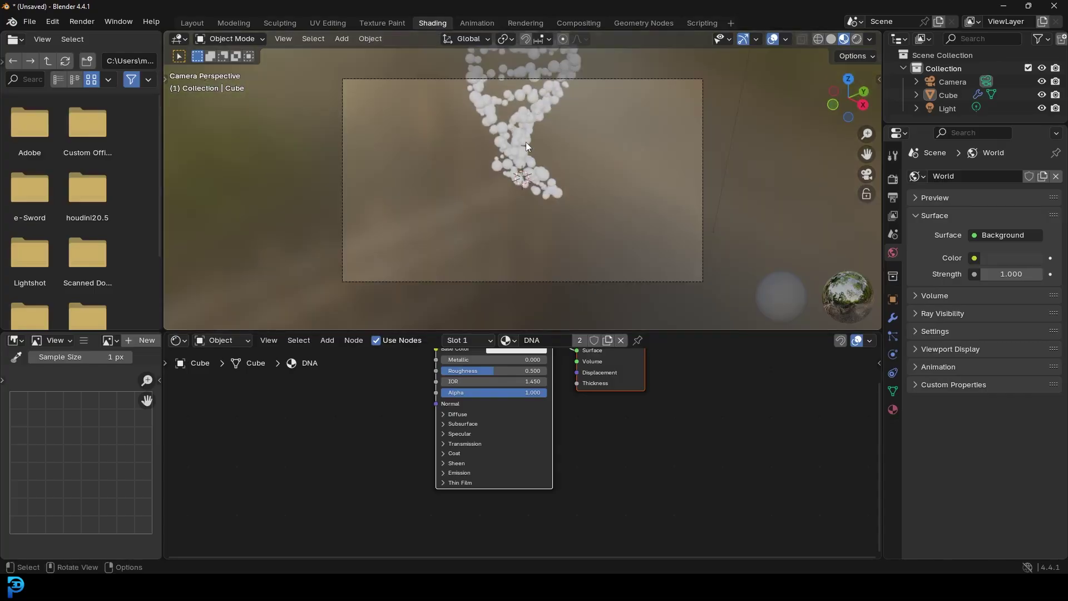
drag(582, 121, 547, 309)
scroll(546, 309, down, 4)
scroll(514, 149, up, 7)
mouse_move(522, 255)
shift+middle_down()
mouse_move(519, 142)
mouse_move(552, 222)
shift+middle_up()
key(z)
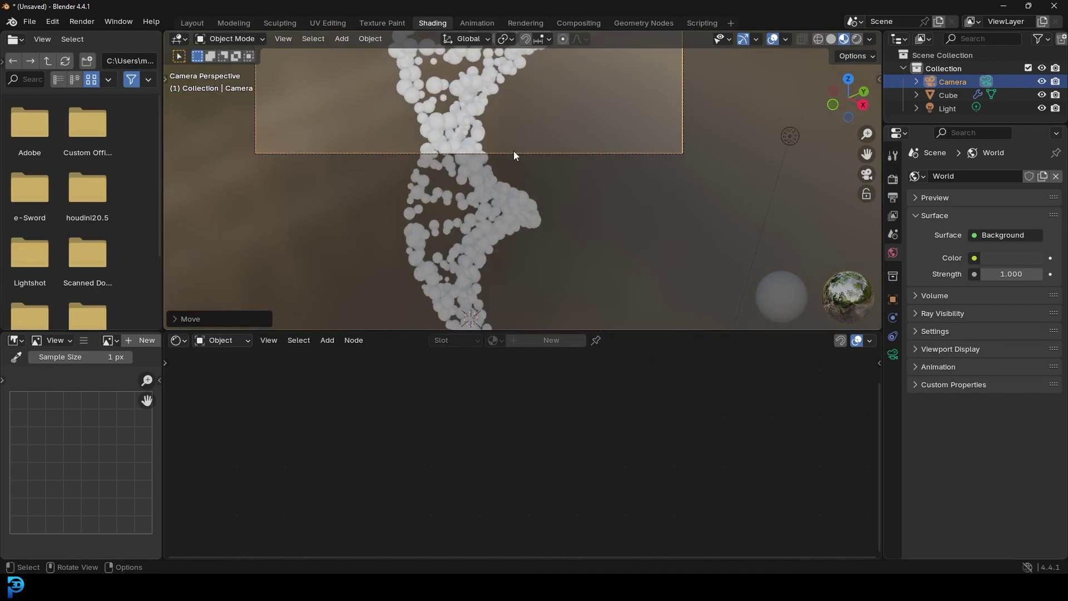
click(544, 111)
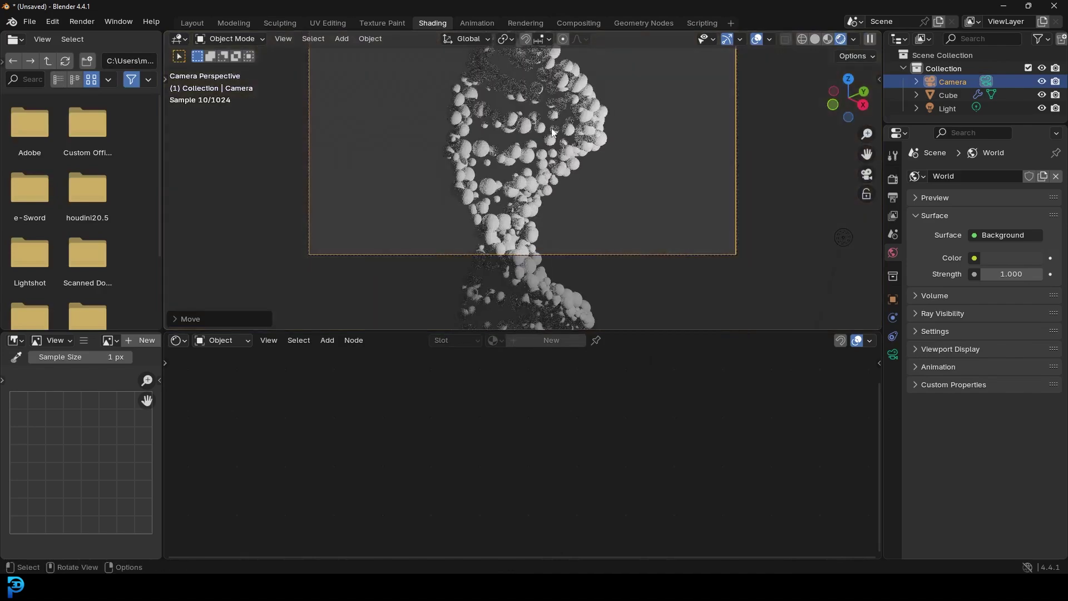
Add a Geometry node and link its Random Per Island to the Principled BSDF Base Color
click(594, 107)
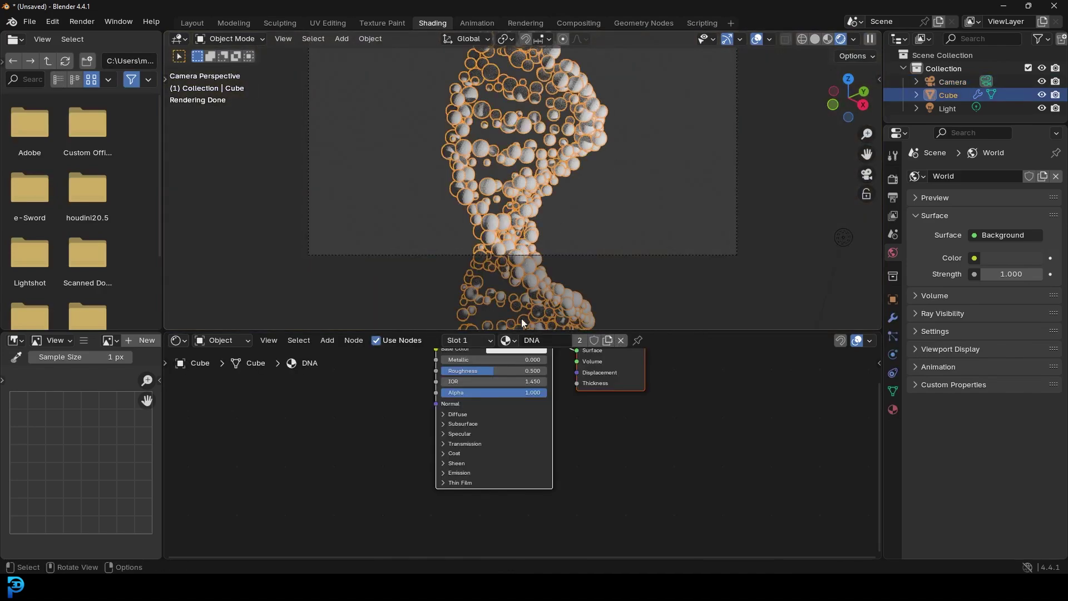
drag(488, 332, 389, 223)
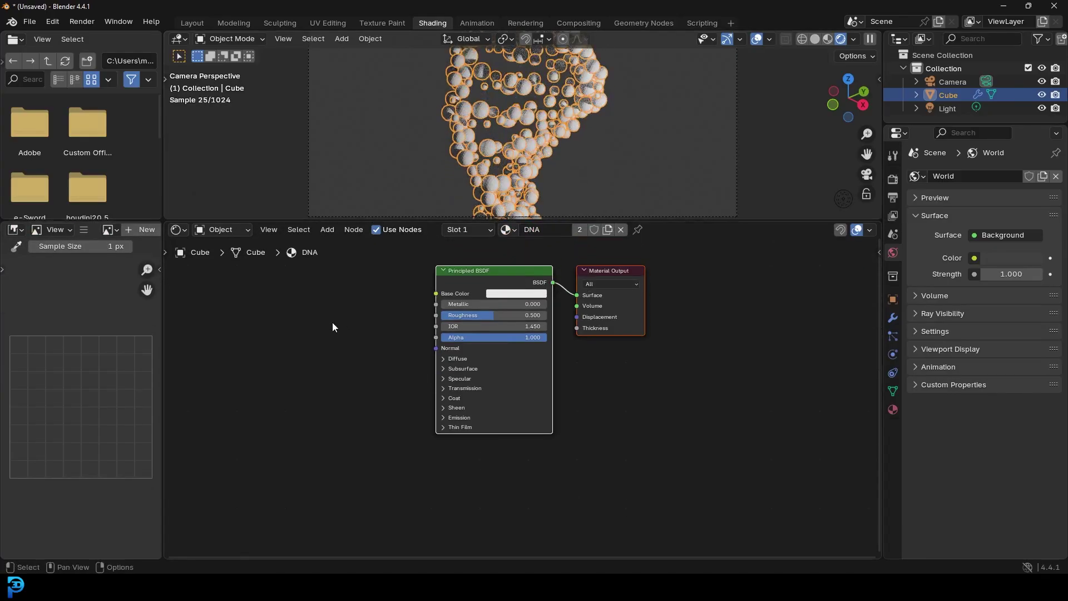
scroll(334, 329, up, 2)
key(shift+a)
text(geo)
key(Return)
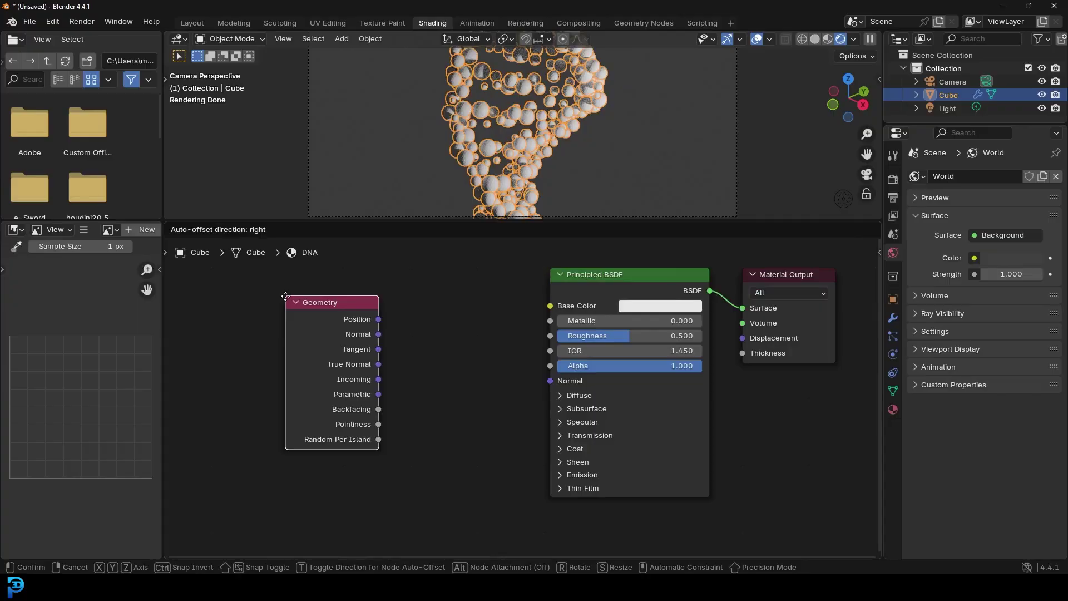
click(334, 444)
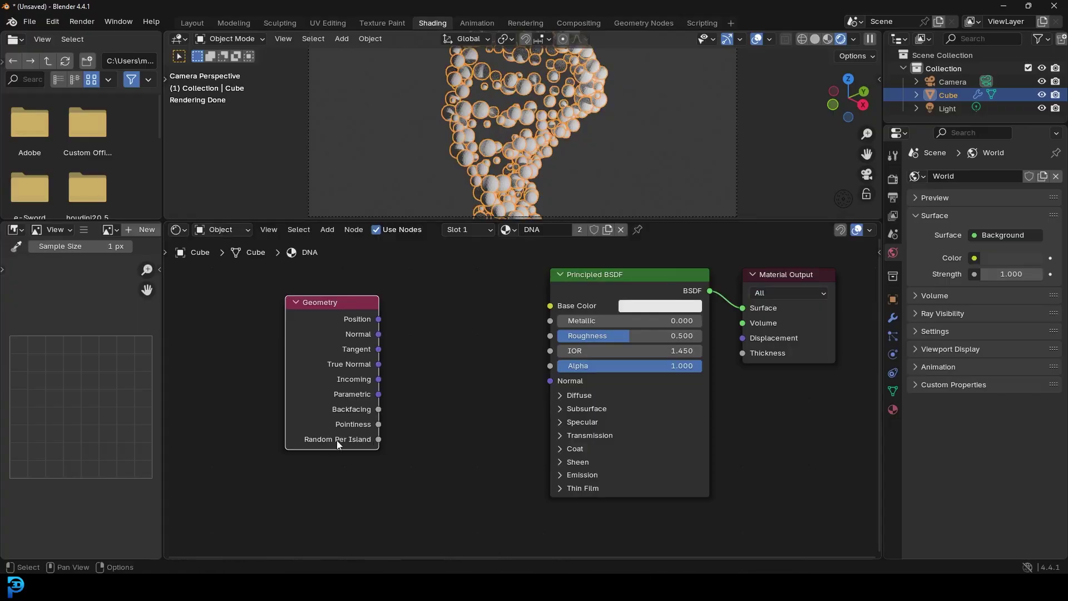
drag(376, 440, 534, 305)
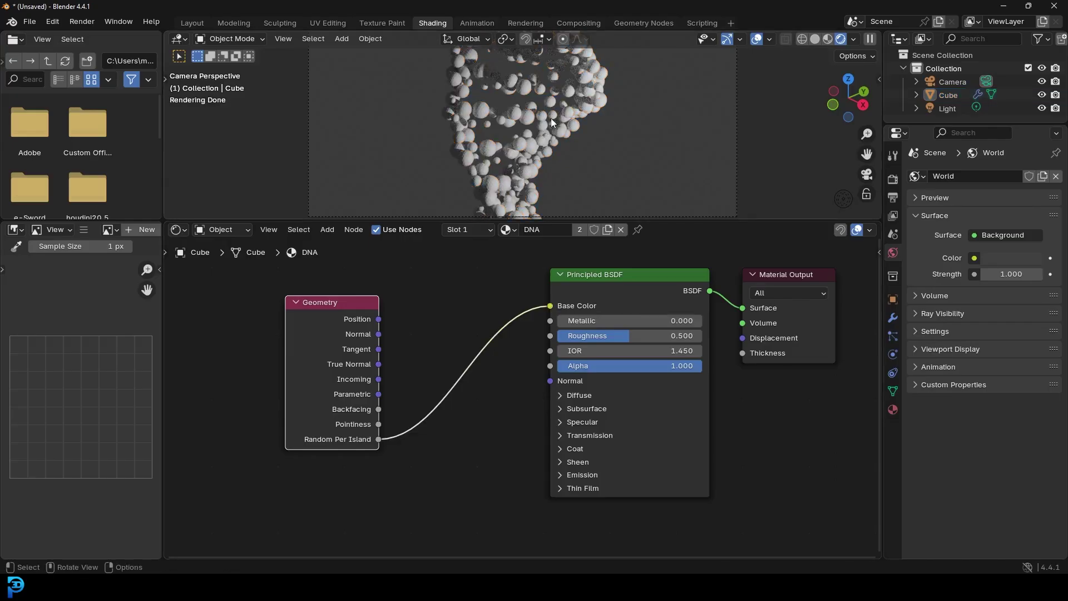
scroll(565, 114, up, 2)
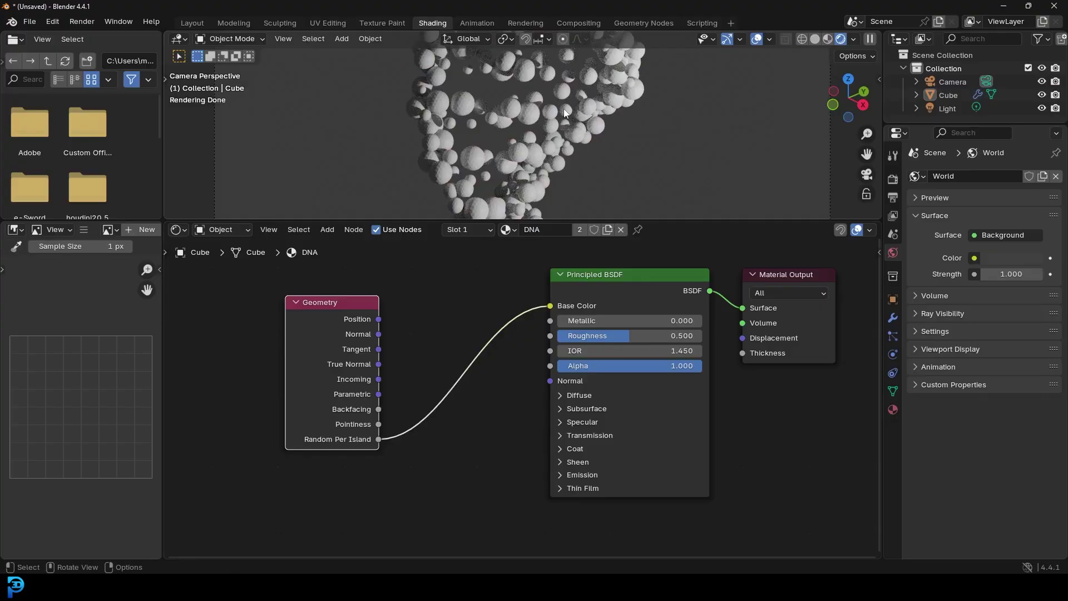
In the geometry node tree, spread out the nodes to make room between Instance on Points and Set Material
click(649, 20)
ctrl+middle_drag(409, 377, 326, 353)
scroll(334, 334, up, 5)
drag(365, 253, 580, 254)
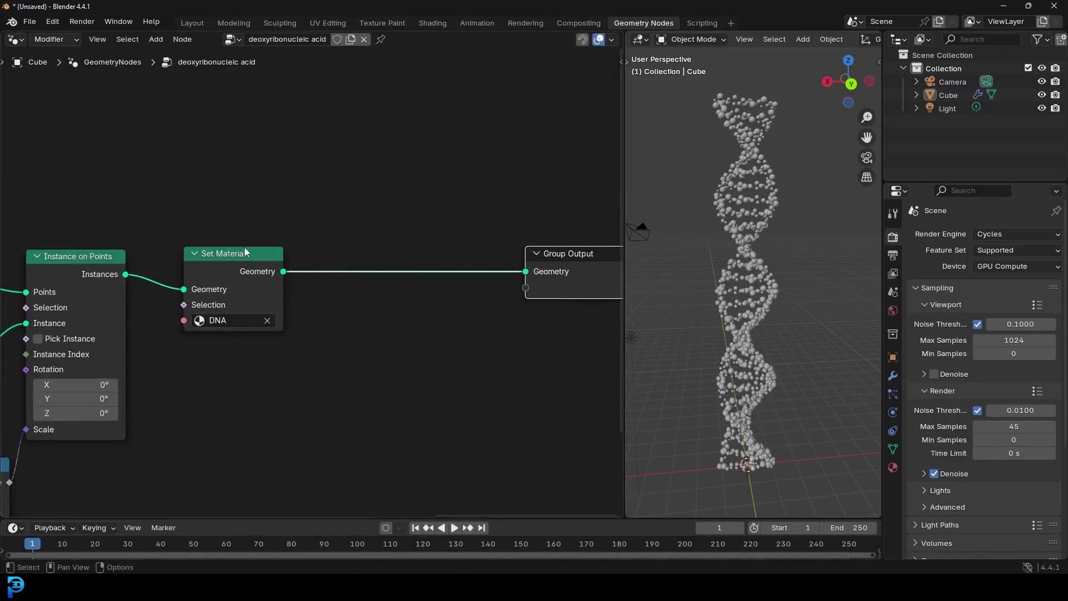
middle_drag(204, 243, 440, 240)
scroll(473, 245, up, 2)
click(534, 254)
scroll(286, 206, down, 1)
middle_drag(282, 206, 178, 195)
scroll(181, 223, up, 1)
drag(378, 236, 440, 237)
click(214, 244)
scroll(312, 228, up, 1)
Drop a Realize Instances node onto the link before Set Material and view the viewport rendered
key(shift+a)
click(315, 209)
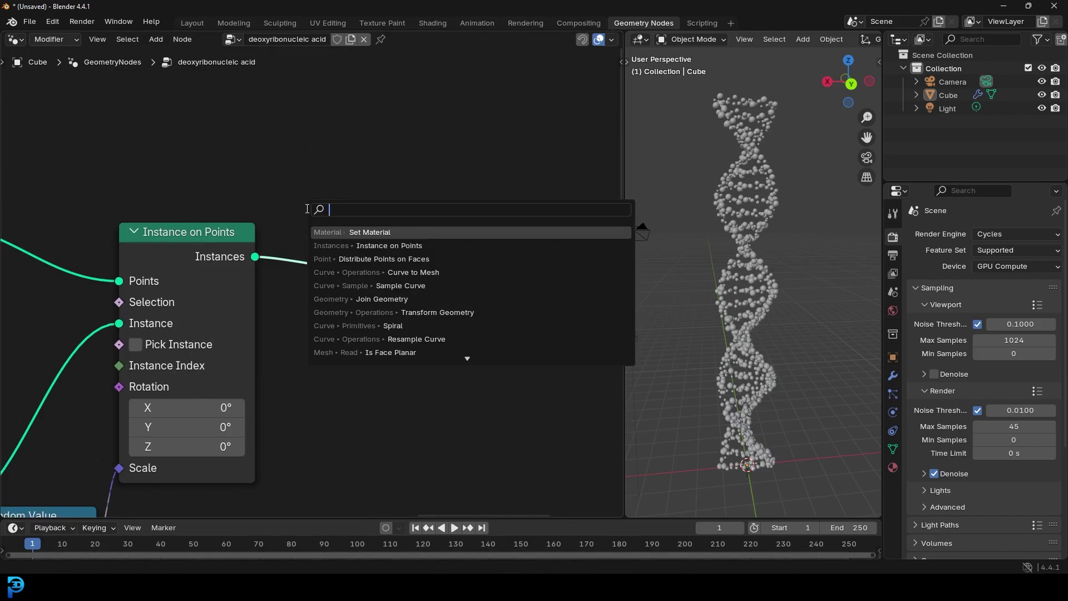
text(real)
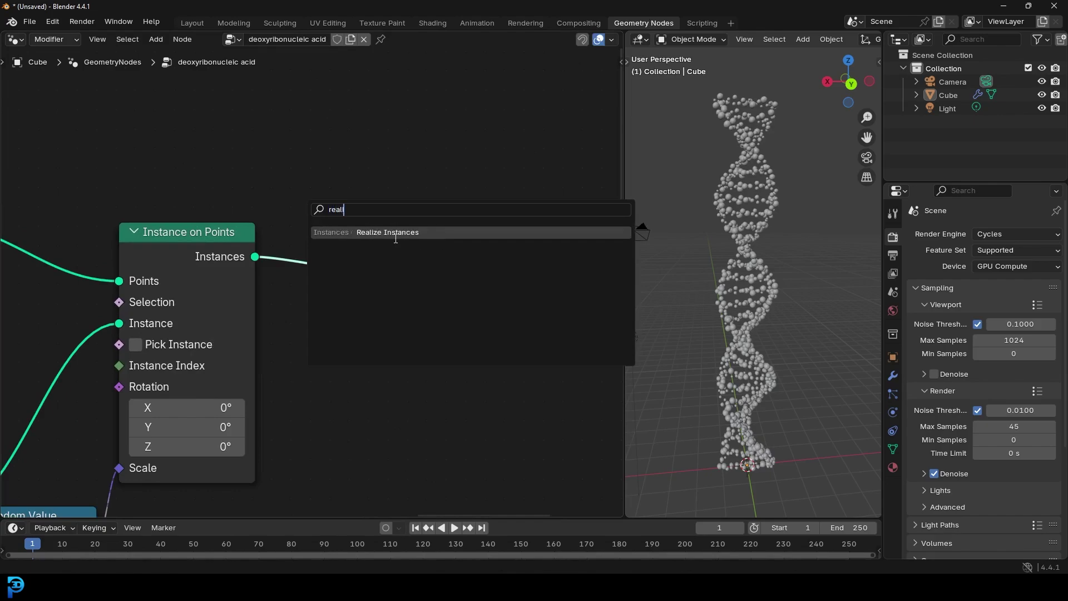
click(395, 238)
click(369, 228)
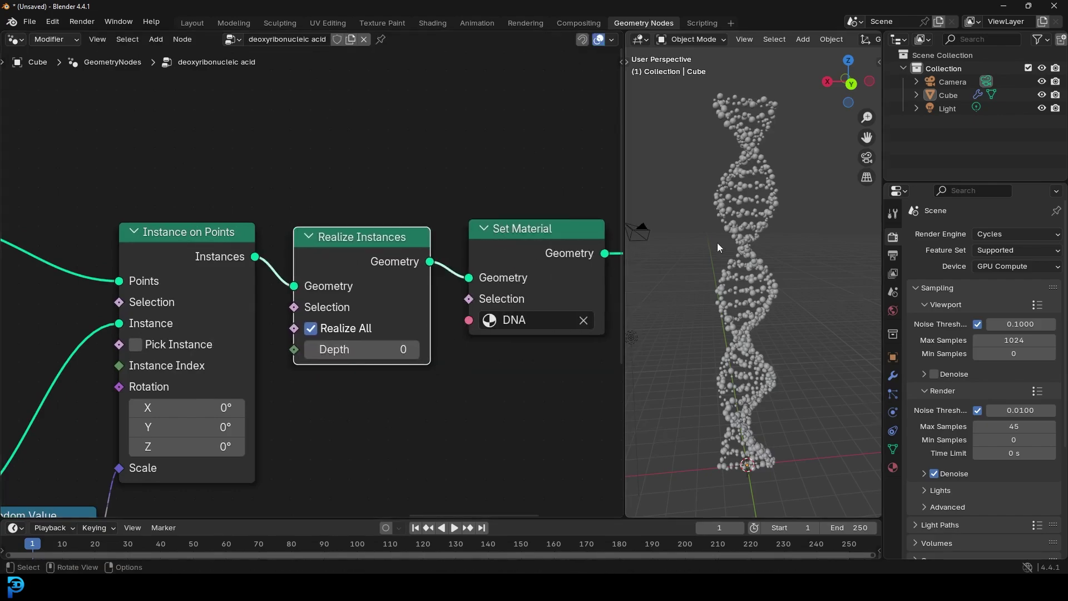
scroll(716, 242, up, 2)
key(z)
click(780, 179)
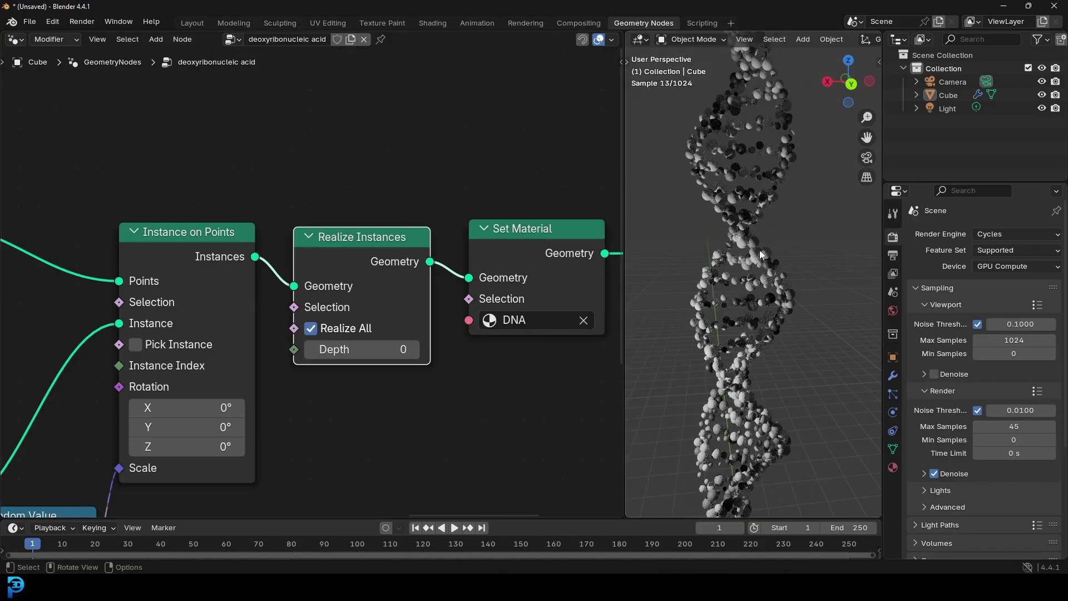
scroll(790, 272, up, 2)
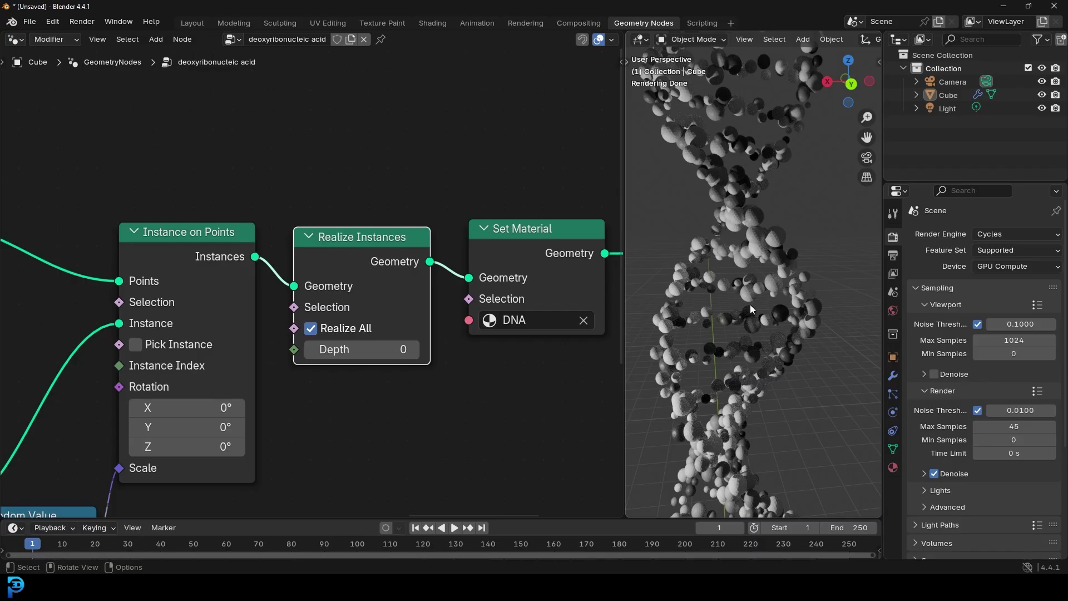
scroll(414, 295, down, 4)
middle_drag(414, 295, 81, 314)
scroll(339, 300, up, 2)
Insert a Set Shade Smooth node between Set Material and Group Output
key(shift+a)
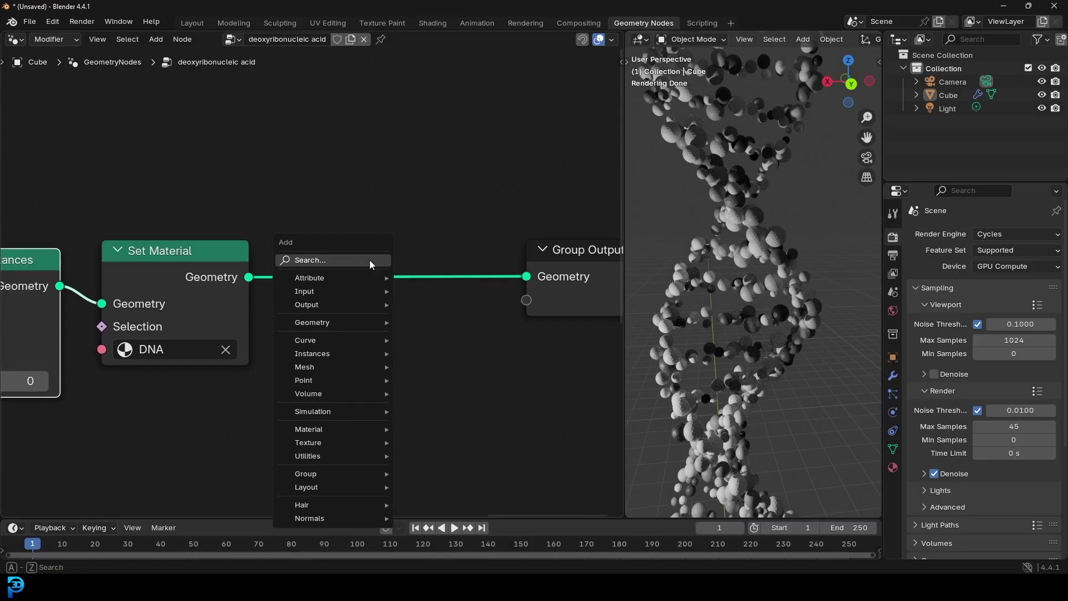
text(shade)
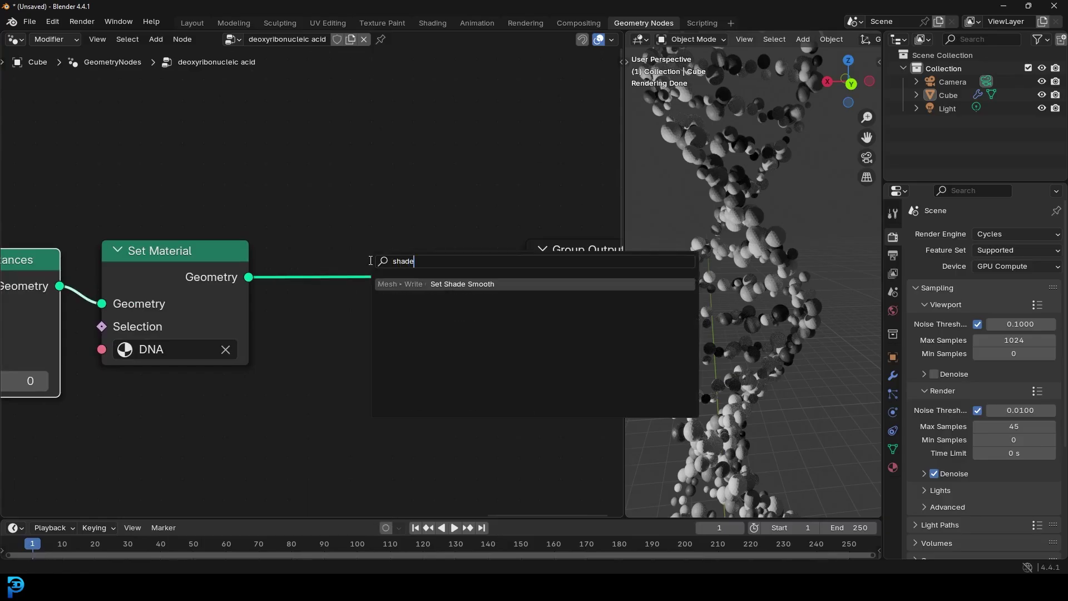
click(455, 281)
click(384, 289)
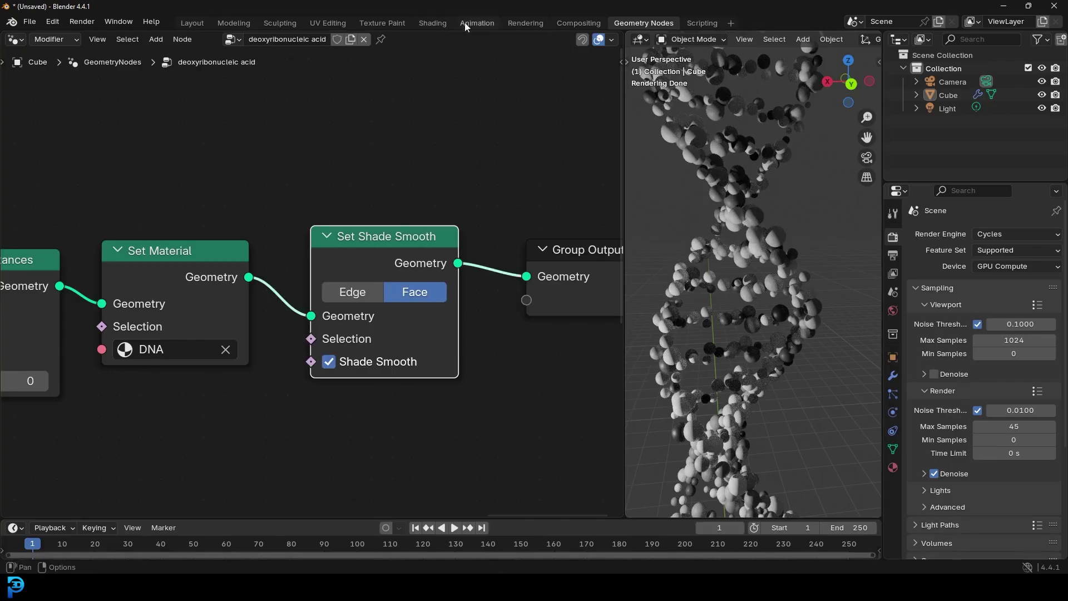
Back in the DNA shader nodes, make room between Geometry and Principled BSDF and search 'ramp'
click(429, 22)
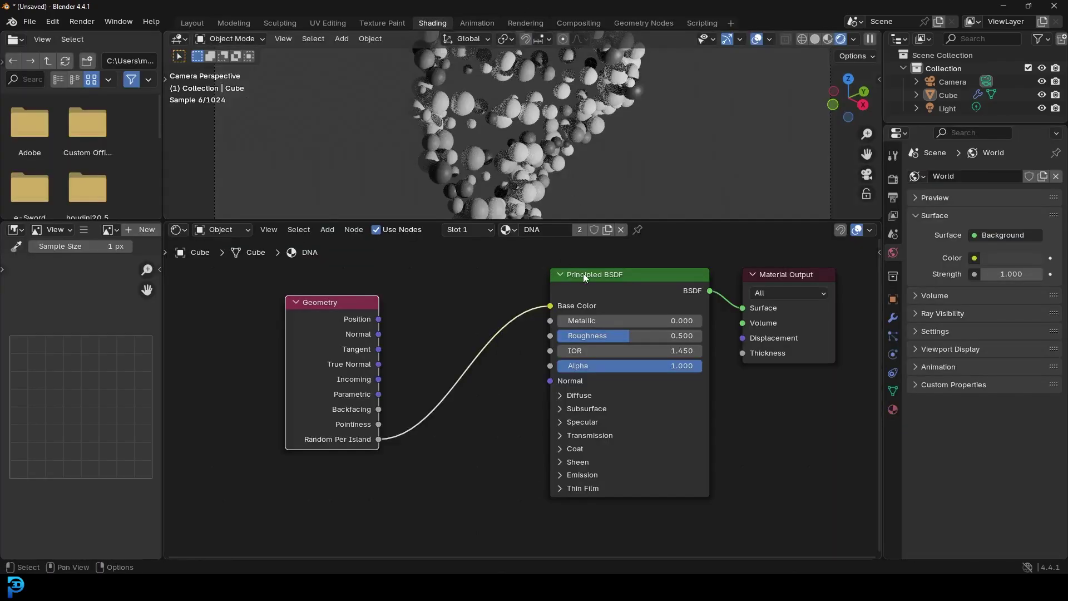
scroll(468, 337, up, 2)
middle_drag(468, 336, 528, 331)
drag(439, 335, 372, 339)
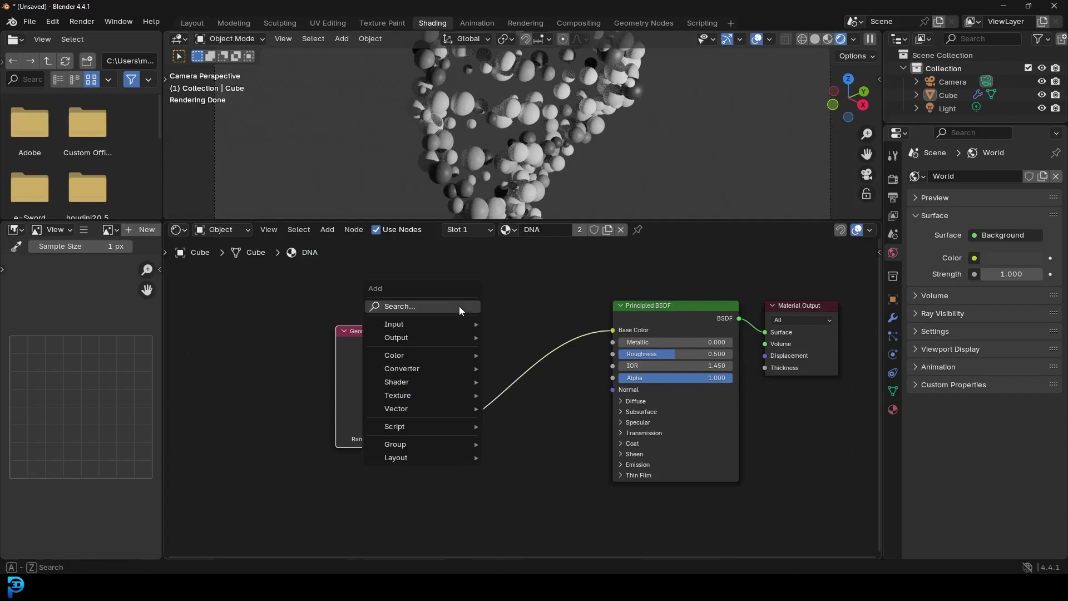
key(shift+a)
click(459, 306)
text(ramp)
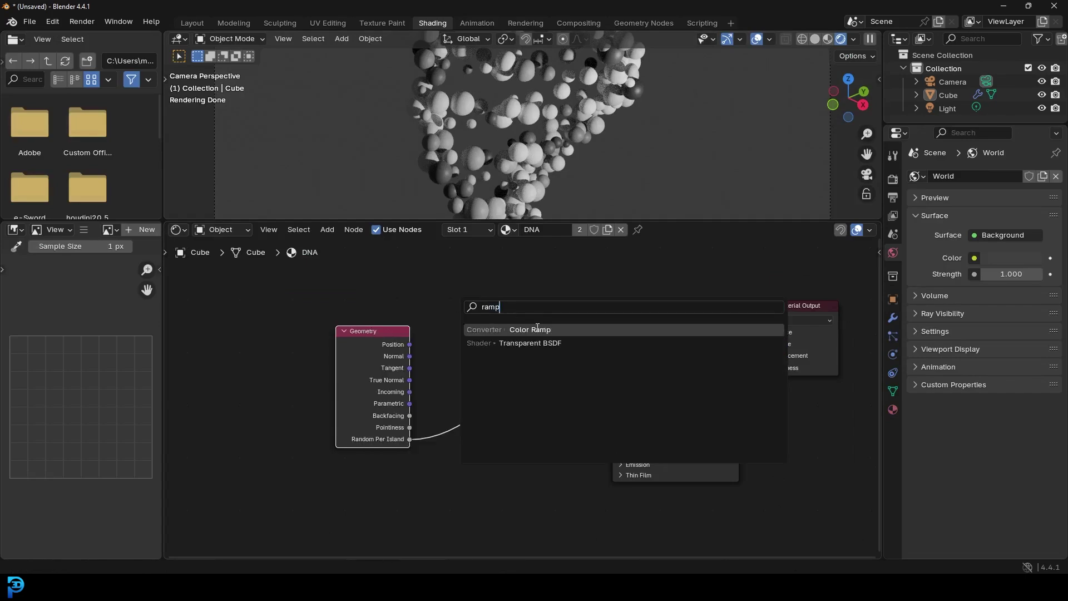
Insert a Color Ramp between Geometry and Principled BSDF with a deep red left stop
key(Return)
click(475, 351)
scroll(475, 351, up, 1)
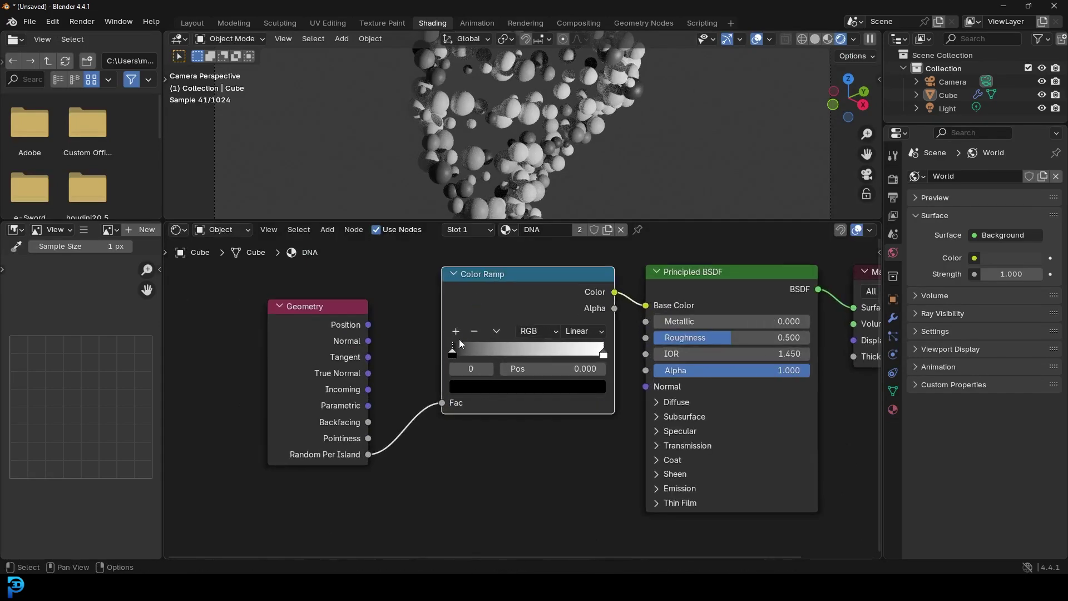
click(493, 353)
click(525, 387)
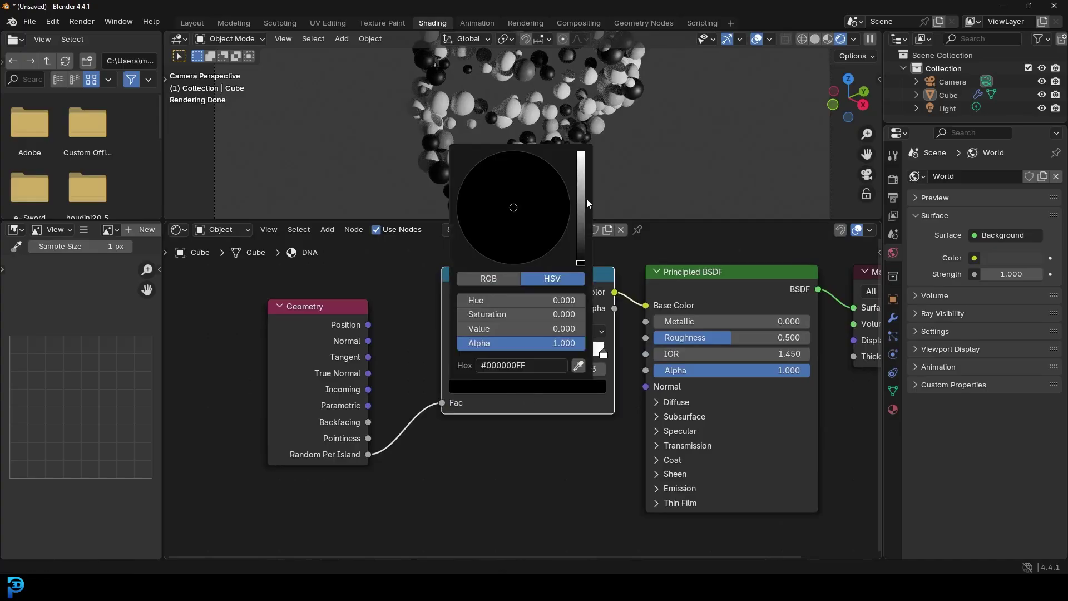
click(581, 208)
click(535, 236)
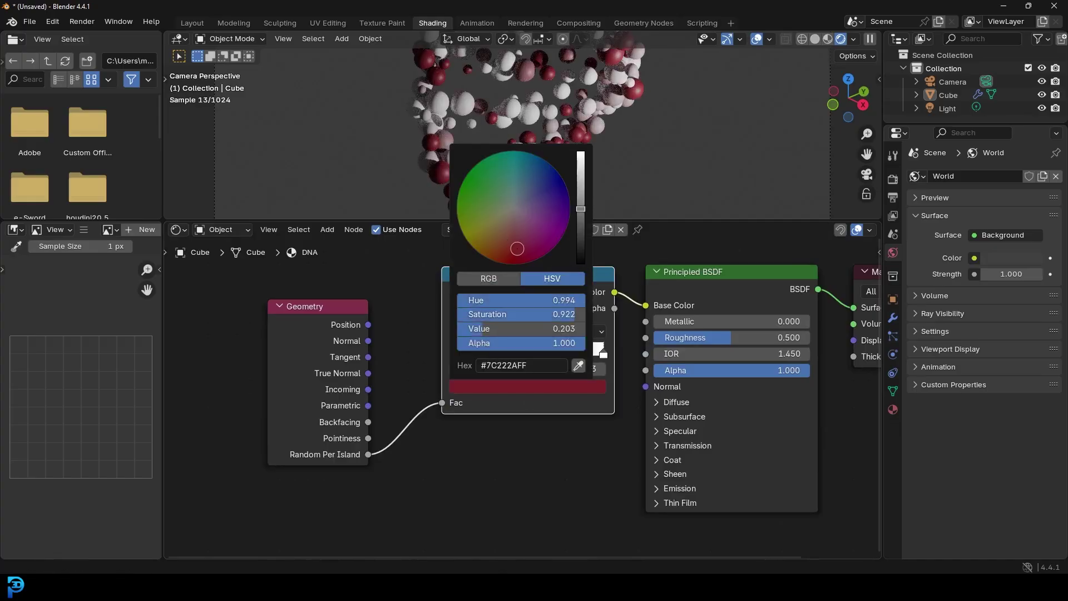
Move the right Color Ramp stop to position 0.588 and make it pink
drag(601, 352, 541, 352)
click(539, 391)
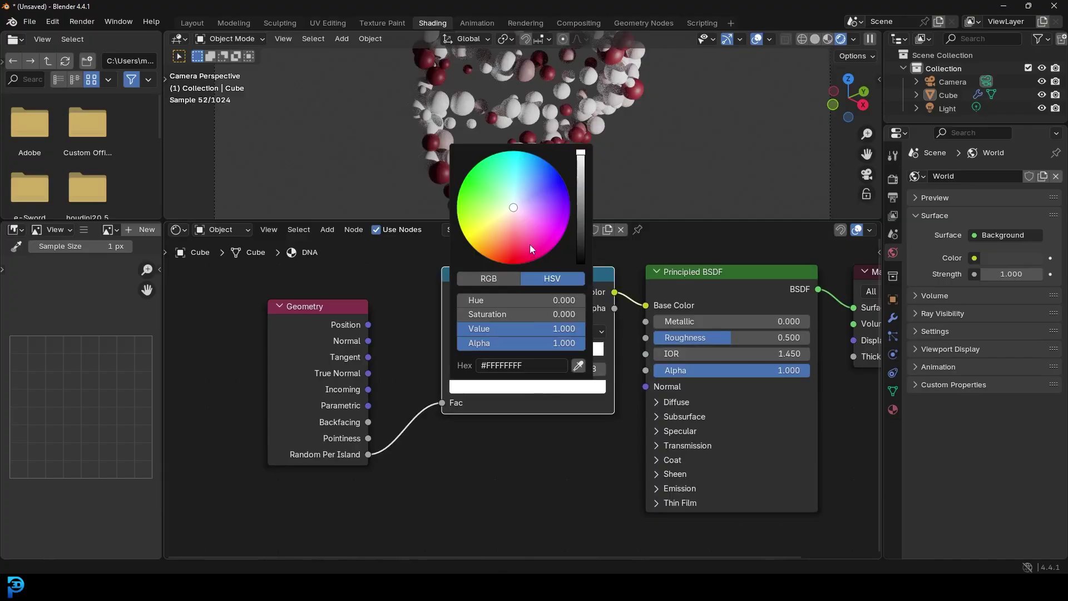
click(529, 245)
scroll(600, 128, down, 5)
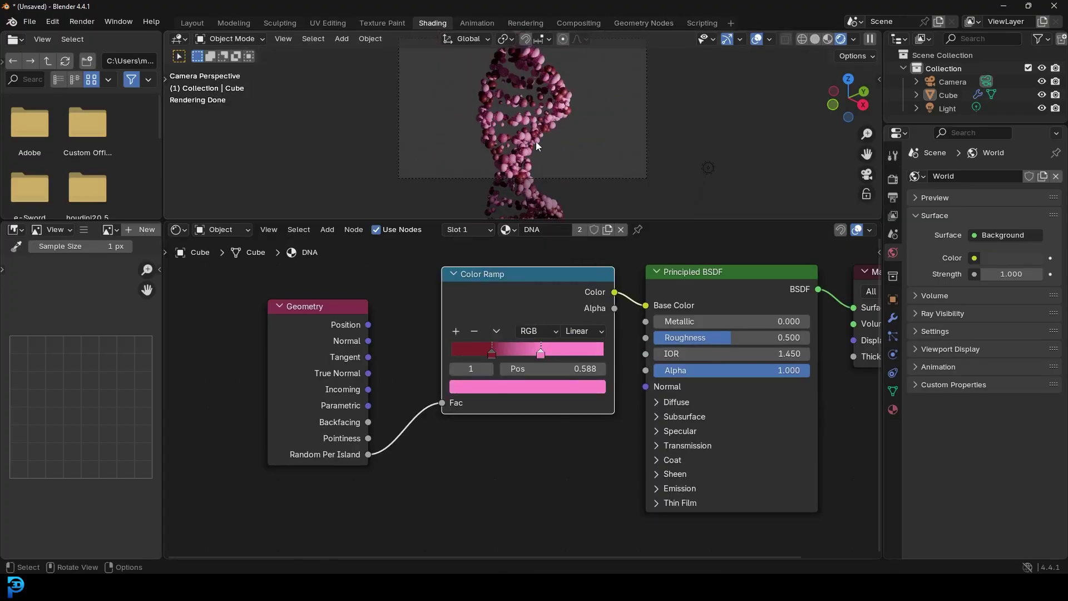
In the Layout workspace, delete the old camera and add a new camera
click(198, 27)
key(KP_0)
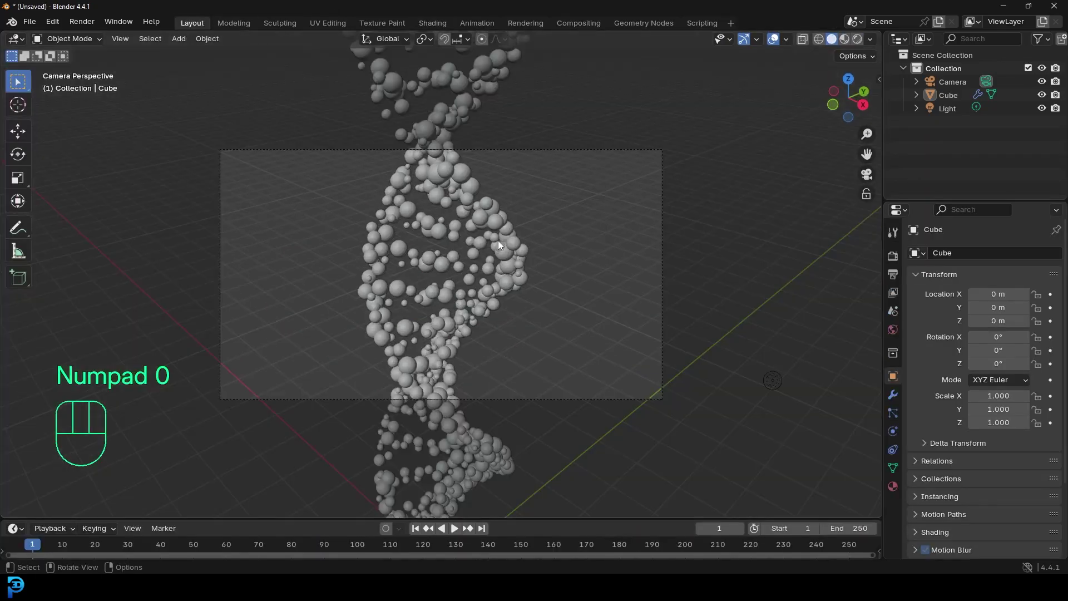
click(498, 189)
key(x)
click(498, 189)
key(KP_1)
key(shift+a)
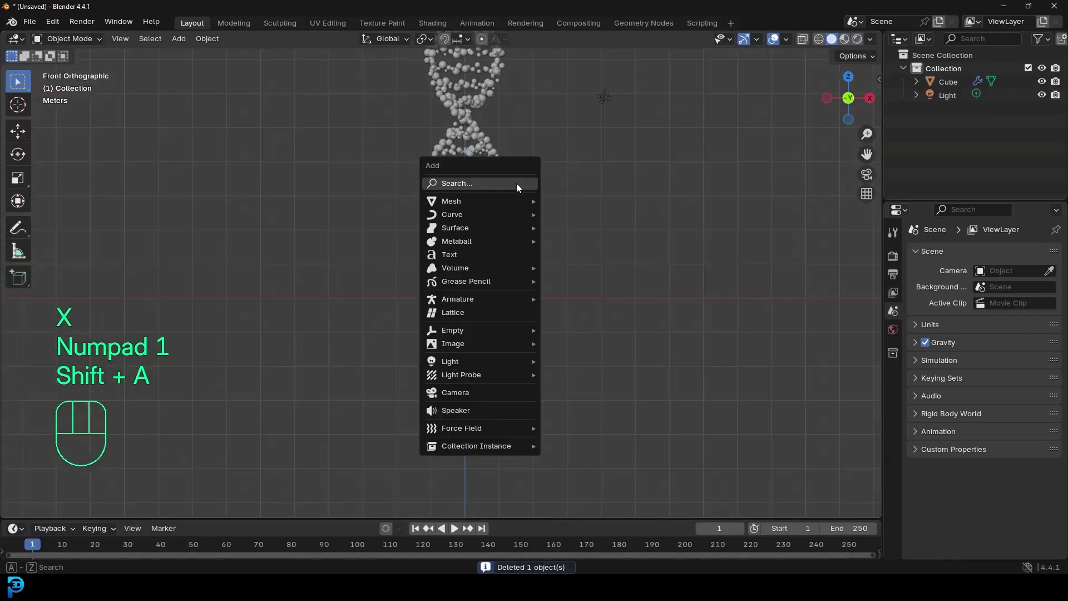
click(464, 392)
Position the new camera in front of the DNA using side and camera views
key(KP_3)
key(g)
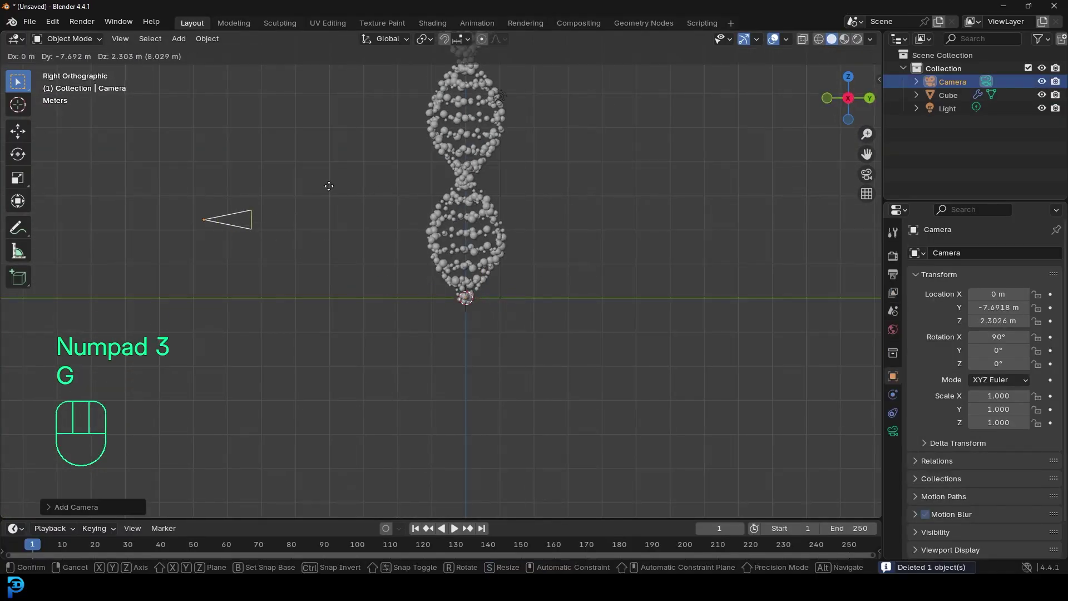
click(329, 187)
key(KP_0)
key(g)
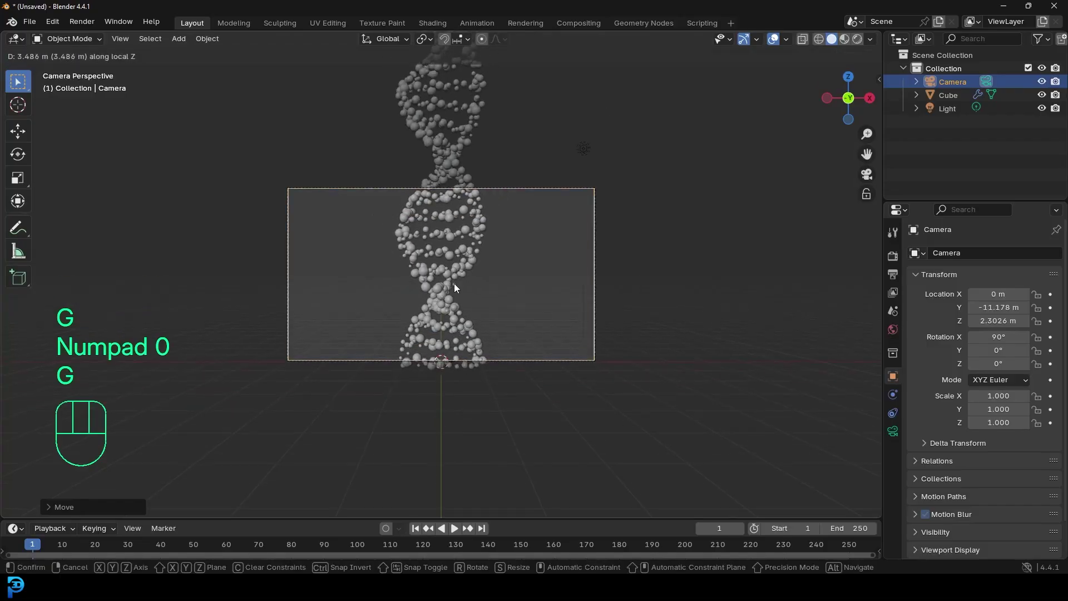
click(463, 256)
key(g)
click(477, 212)
Lower and tilt the DNA helix, then shrink it to 0.574 scale
click(489, 188)
scroll(492, 179, down, 2)
key(g)
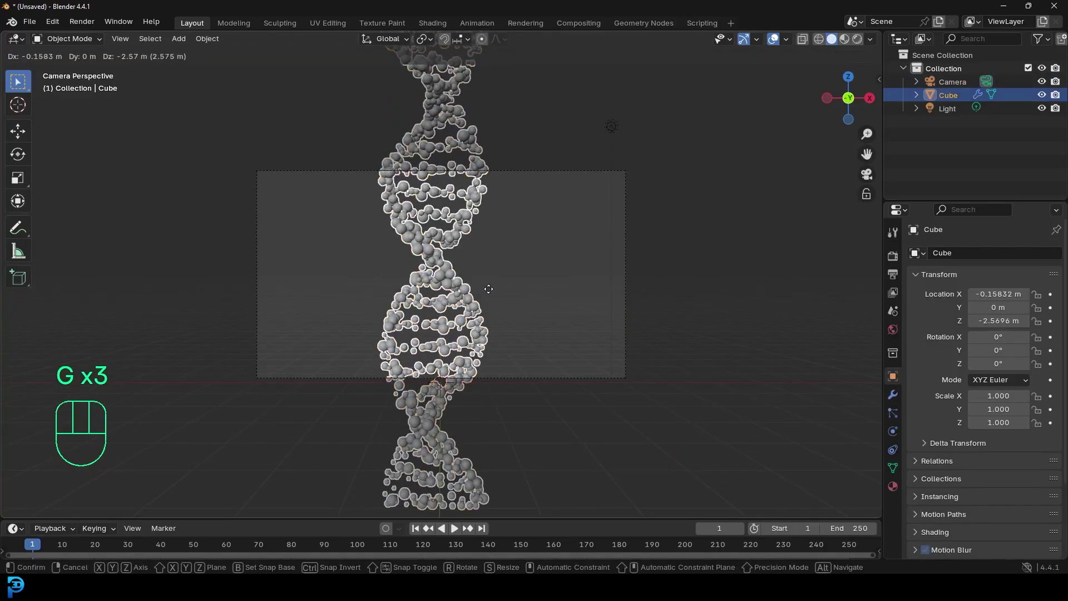
click(488, 289)
key(r)
click(735, 370)
key(s)
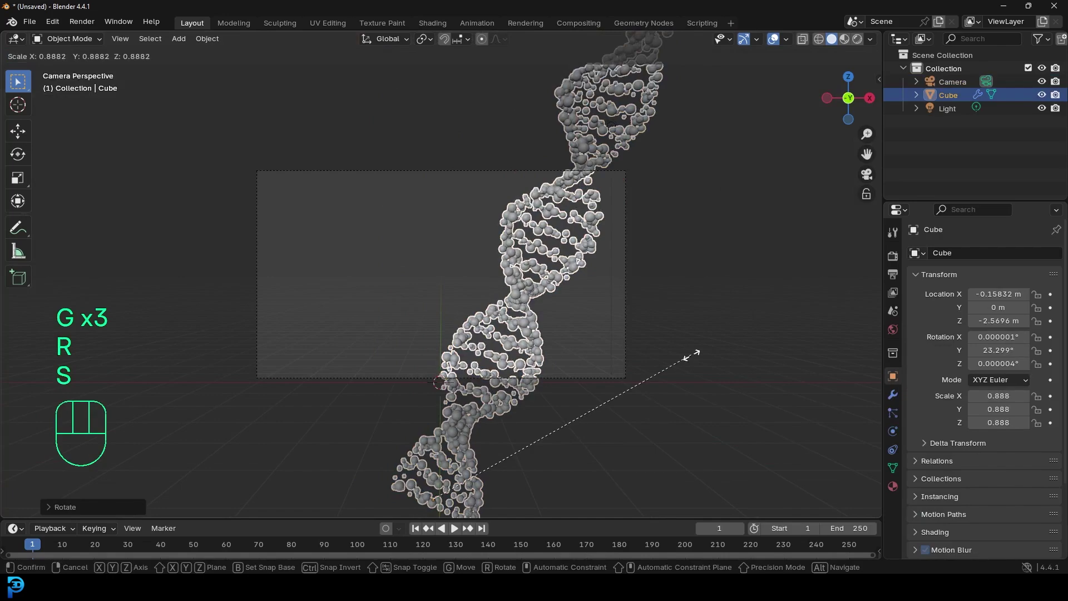
key(g)
click(544, 322)
key(s)
click(616, 306)
Tilt the DNA further and move it up and to the right in the frame
key(t)
key(r)
key(r)
click(601, 297)
key(g)
click(589, 275)
key(r)
Duplicate the DNA helix, placing and rotating the copy to the right
key(r)
key(g)
click(647, 300)
middle_drag(603, 276, 498, 216)
key(shift+d)
click(678, 202)
Finish rotating the first copy and add a second upright copy on the left
key(r)
click(539, 146)
key(KP_0)
key(shift+d)
click(339, 166)
key(r)
click(328, 94)
Move the left copy into place within the camera frame
middle_drag(412, 362, 295, 406)
scroll(418, 339, down, 5)
middle_drag(417, 342, 482, 305)
key(g)
click(537, 277)
key(KP_0)
key(g)
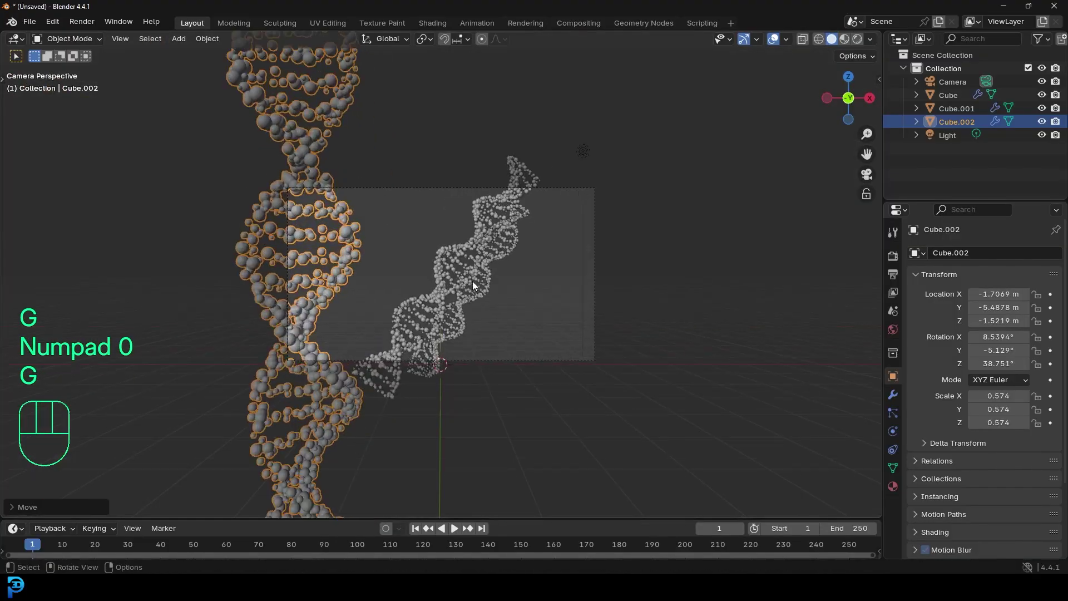
click(493, 289)
Rotate the grey centre helix and shift it to the right
click(493, 291)
key(g)
key(g)
key(r)
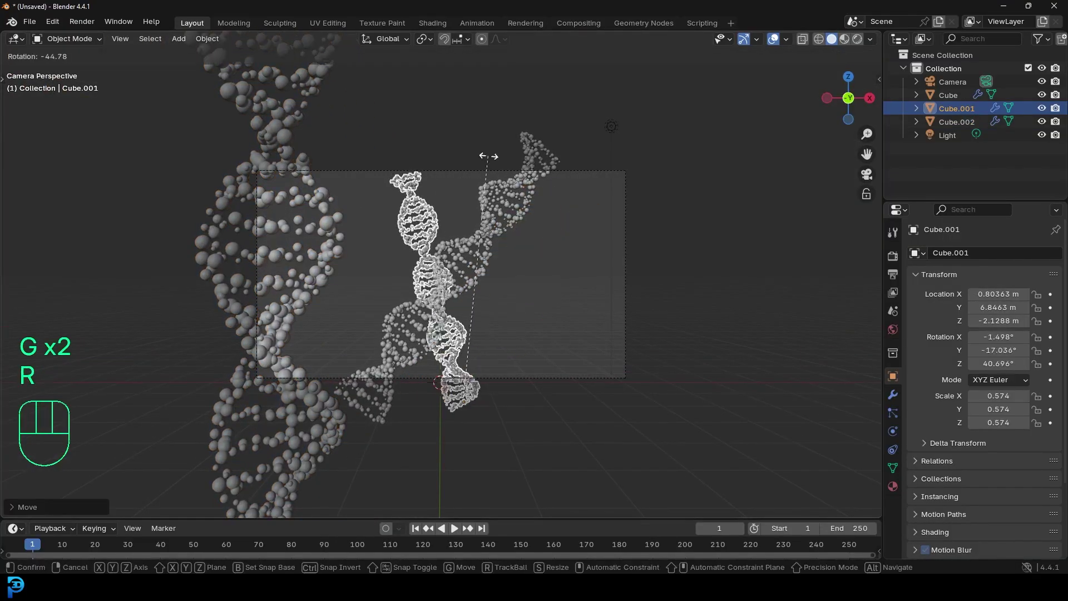
click(455, 147)
key(g)
click(577, 197)
scroll(490, 212, up, 2)
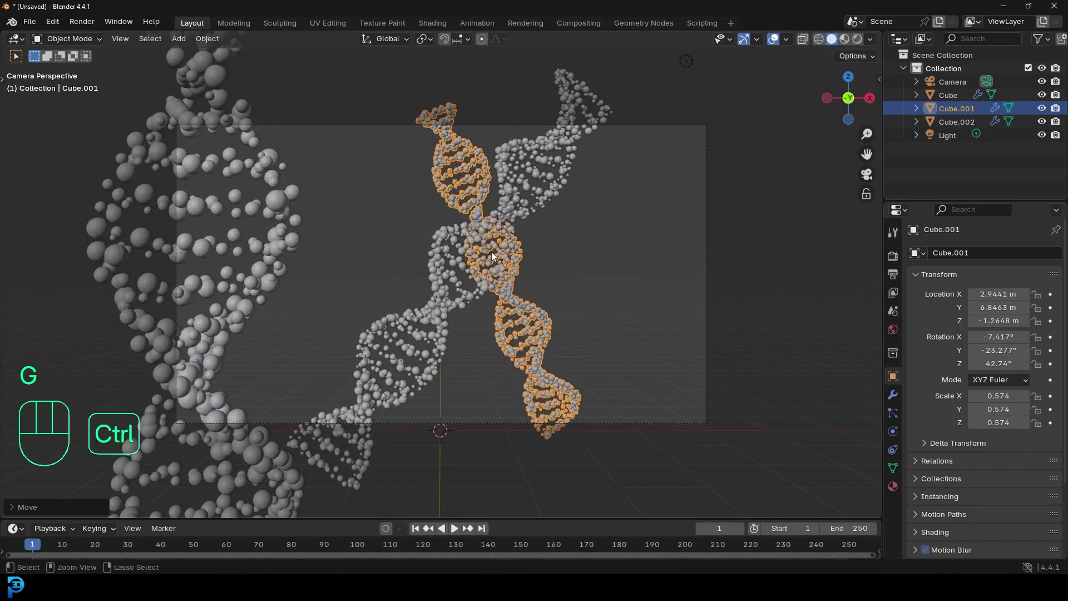
Draw a render region over the camera frame and switch the viewport to Rendered shading
key(ctrl+b)
drag(160, 98, 739, 453)
key(z)
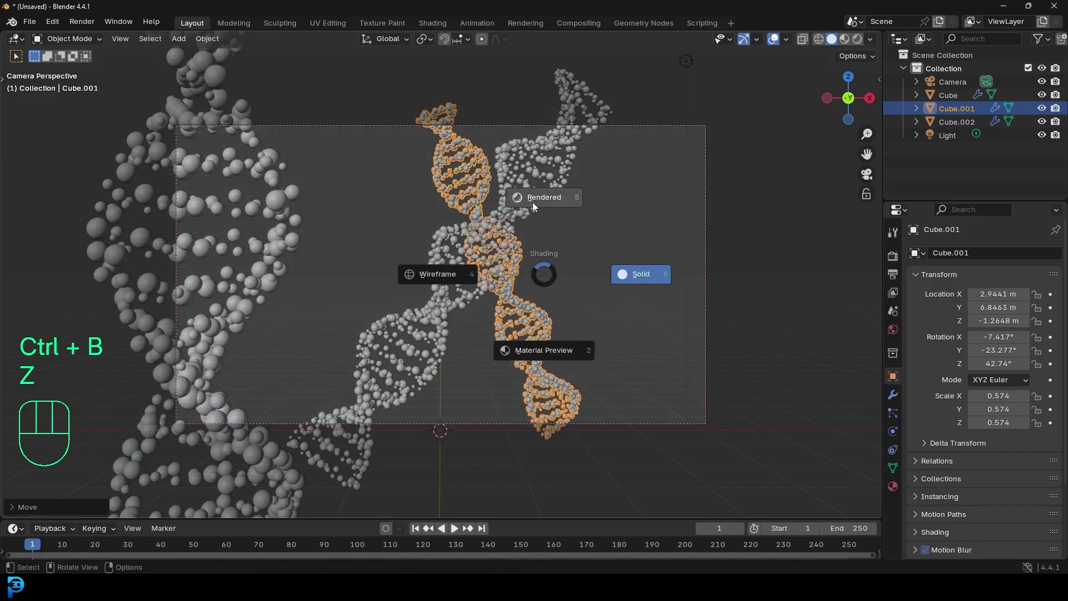
click(534, 201)
key(alt+a)
click(688, 60)
scroll(860, 312, up, 1)
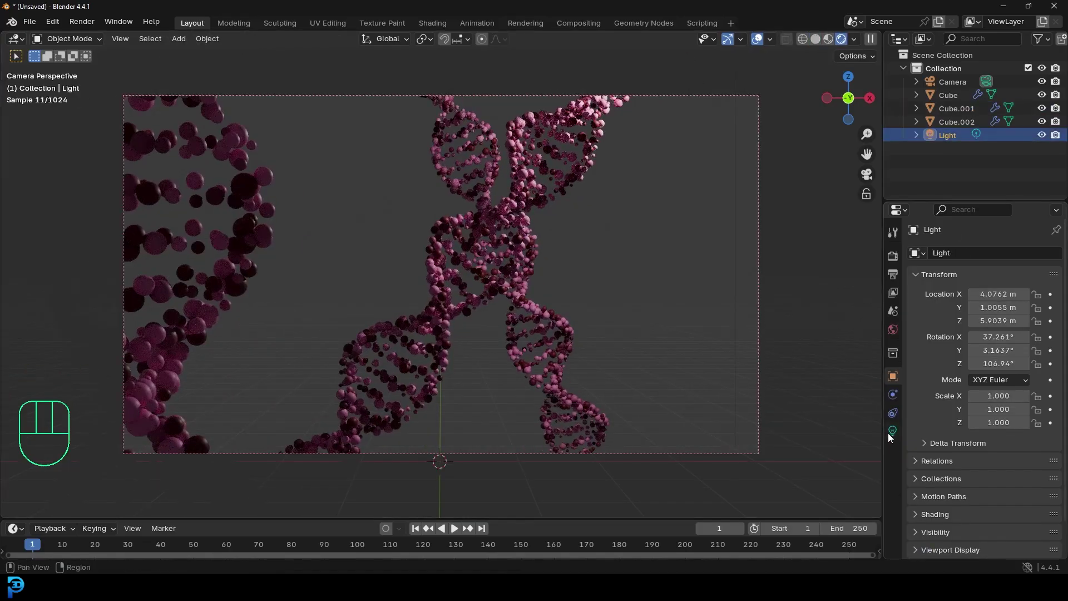
Raise the light's power to 1047.7 W and move the light
click(892, 432)
drag(999, 342, 1013, 342)
key(g)
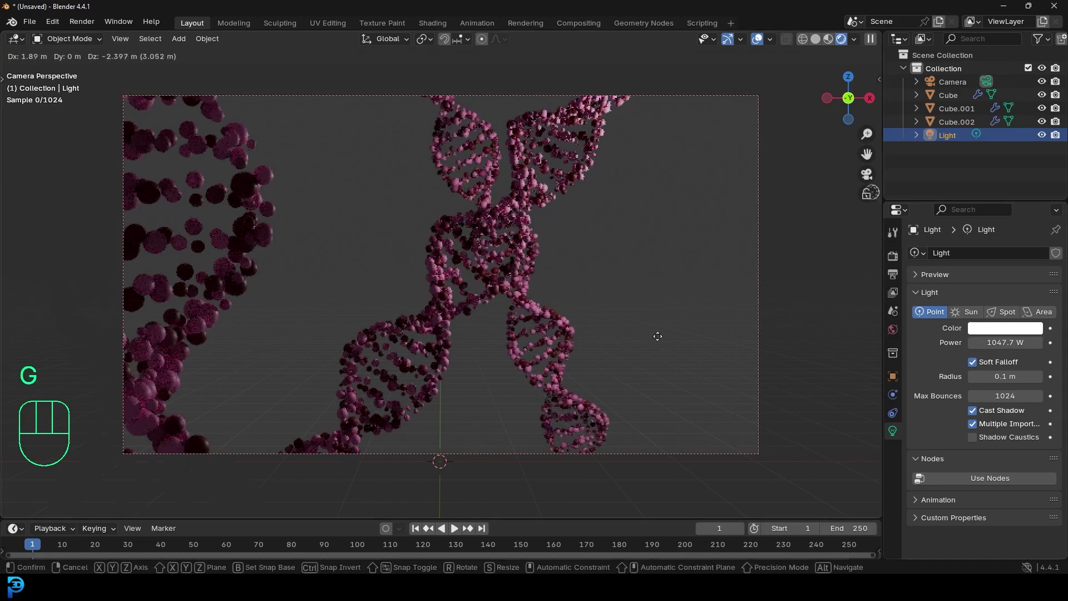
click(611, 384)
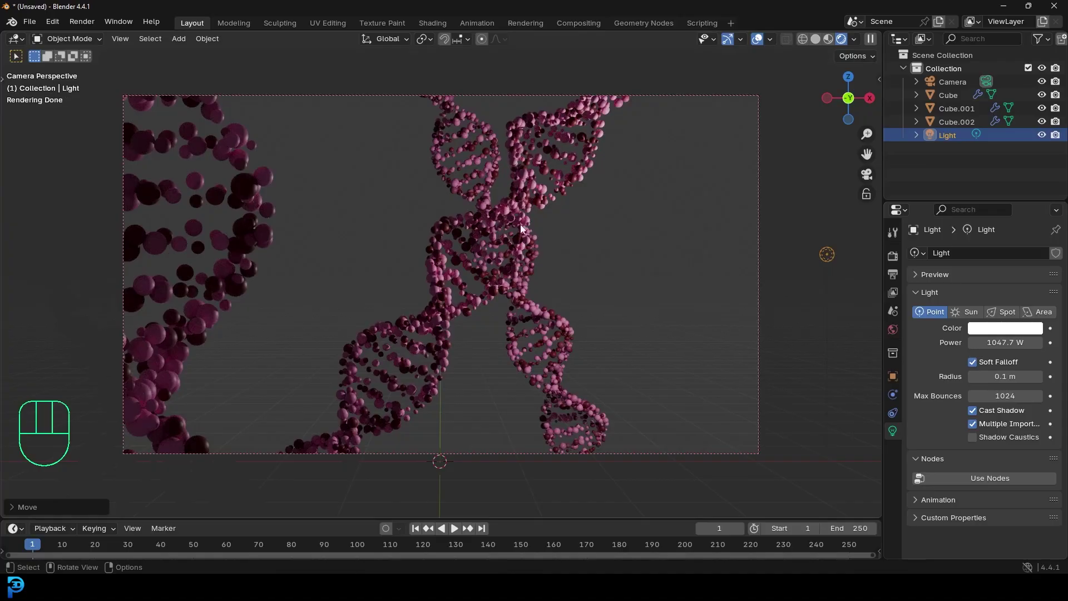
Enable camera depth of field focused on the Cube helix with F-Stop 0.3
click(717, 95)
click(925, 490)
click(1039, 511)
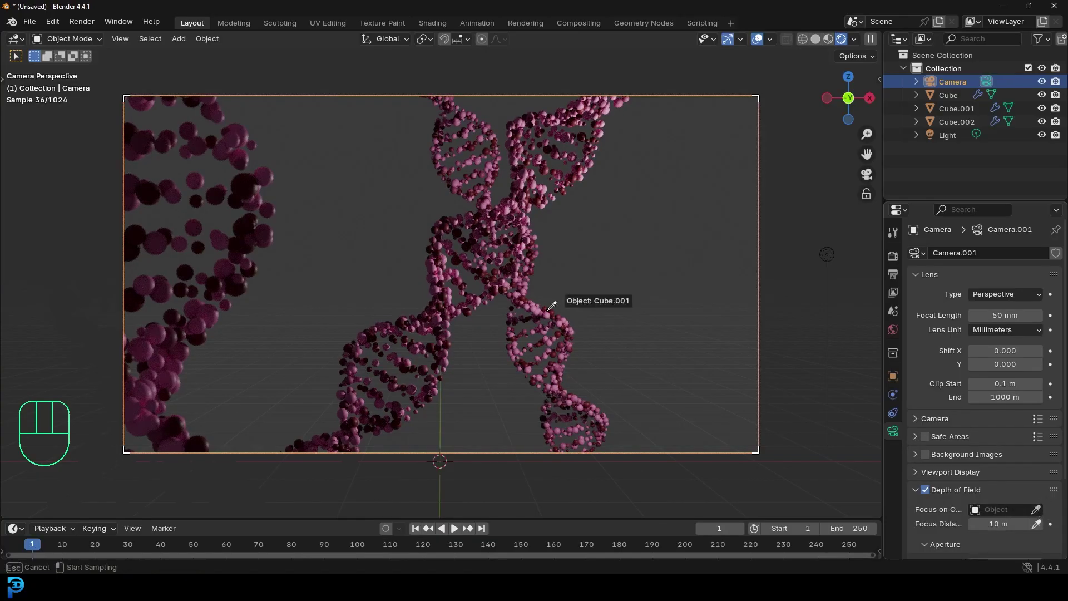
click(445, 281)
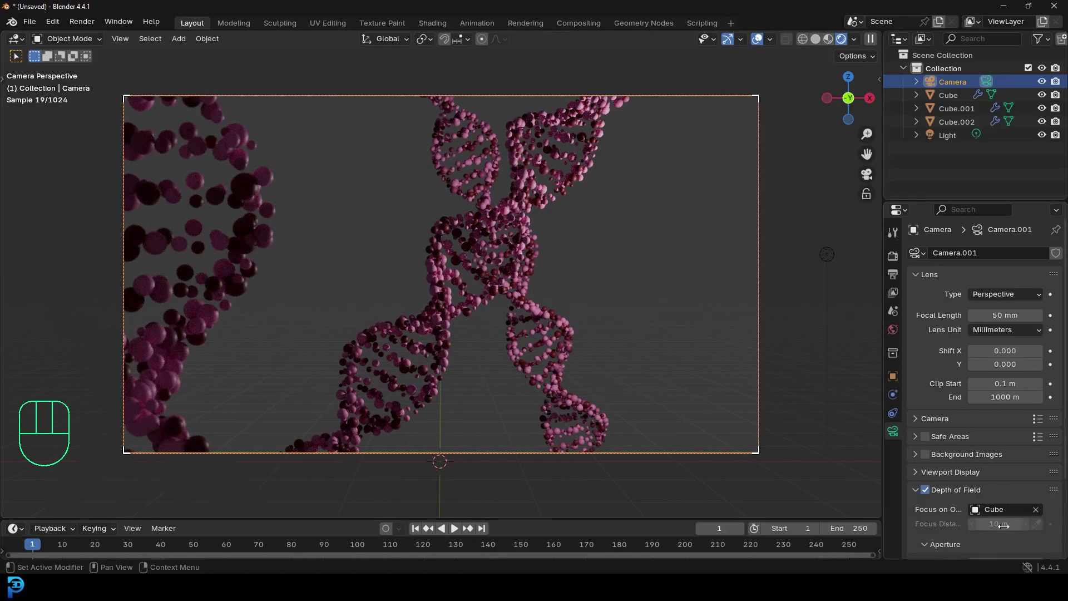
scroll(1014, 525, down, 3)
mouse_move(1015, 486)
mouse_down()
mouse_move(985, 486)
mouse_move(1014, 486)
mouse_up()
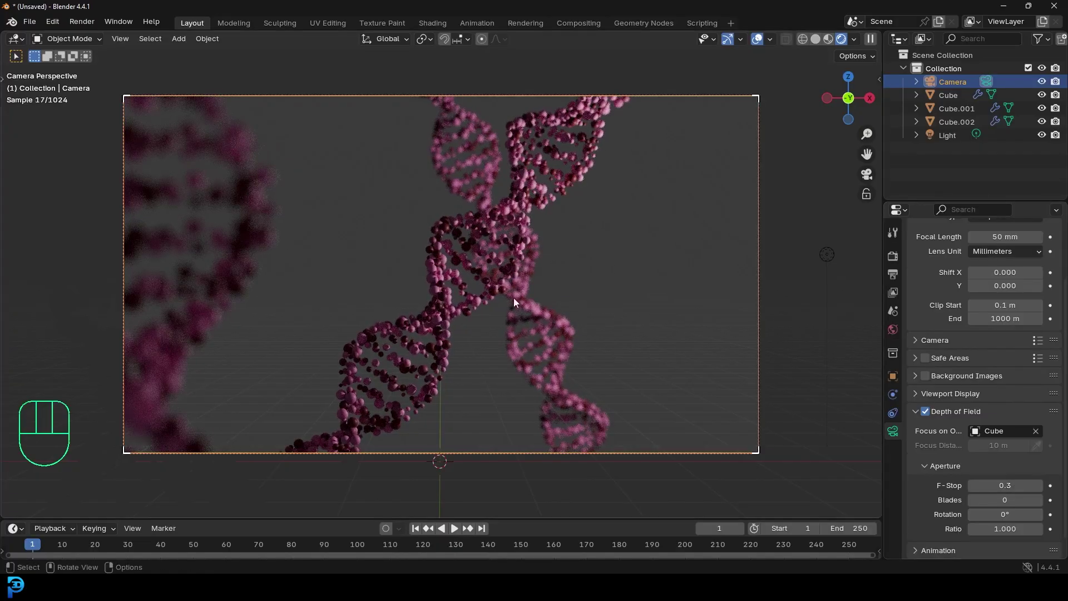
key(shift+a)
Add a plane rotated 90° on X and move it behind the helices
mouse_move(480, 61)
click(525, 63)
text(rx)
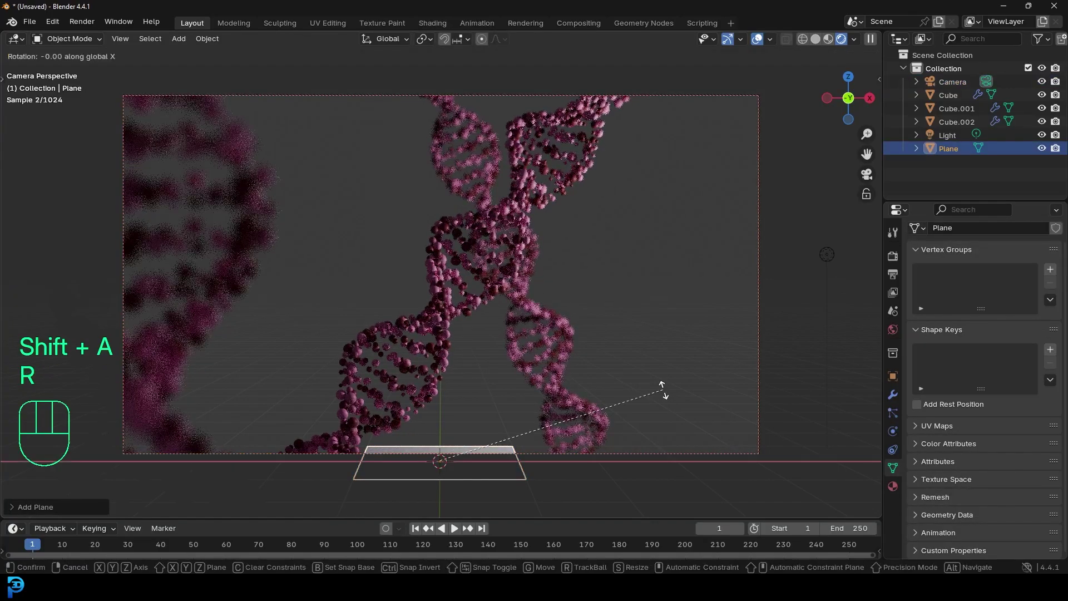
text(90)
key(Return)
middle_drag(664, 389, 501, 328)
key(g)
click(671, 280)
key(KP_0)
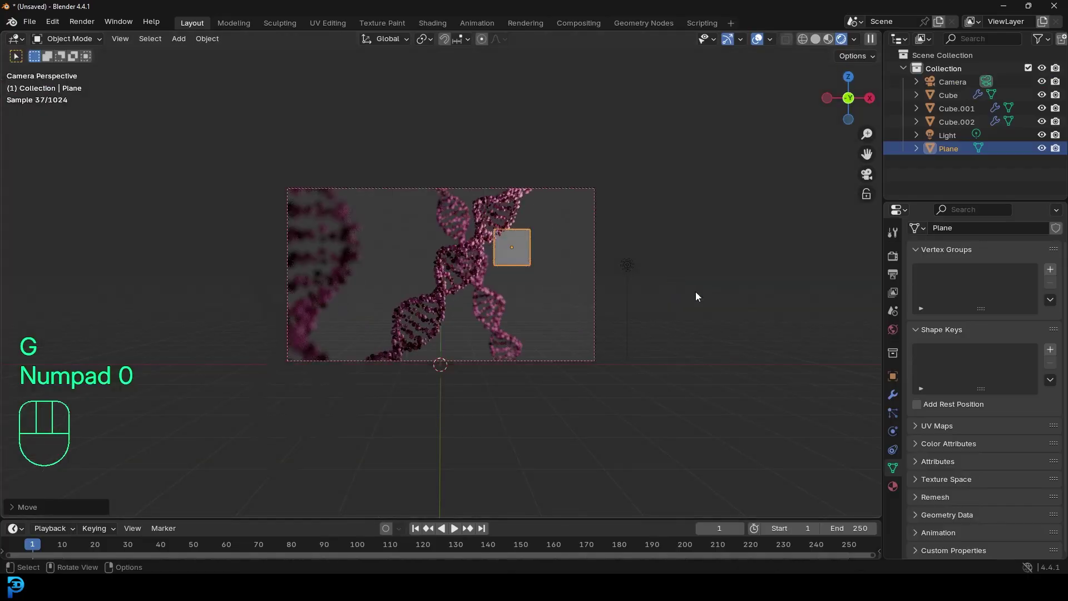
Enlarge the plane and widen it along X to fill the camera view
key(s)
click(787, 372)
key(g)
click(715, 389)
key(s)
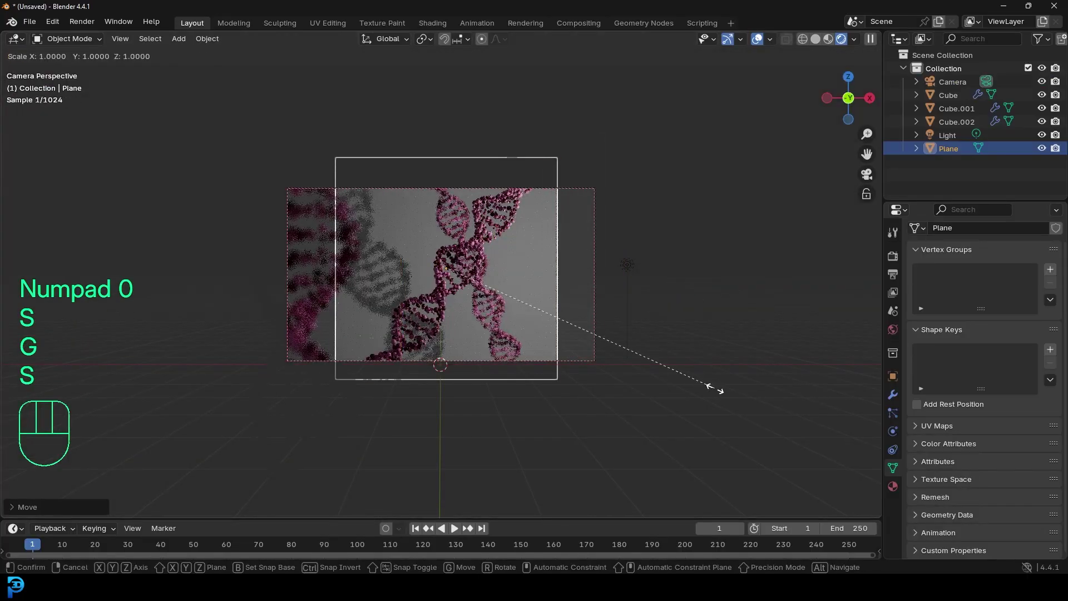
key(x)
click(809, 386)
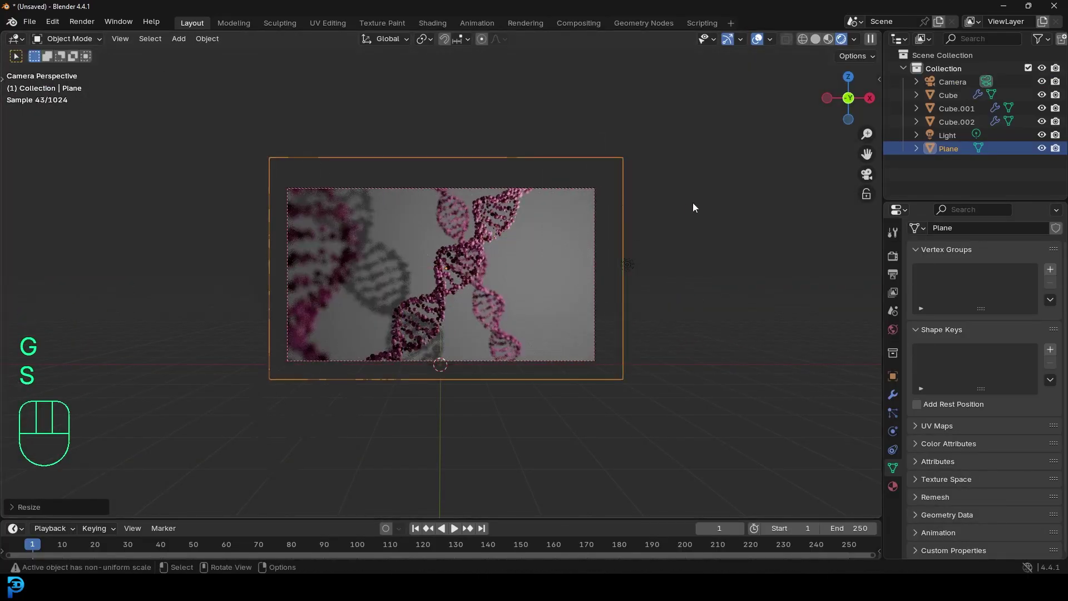
scroll(533, 200, up, 2)
Give the plane a new material with a dark grey base colour
click(893, 486)
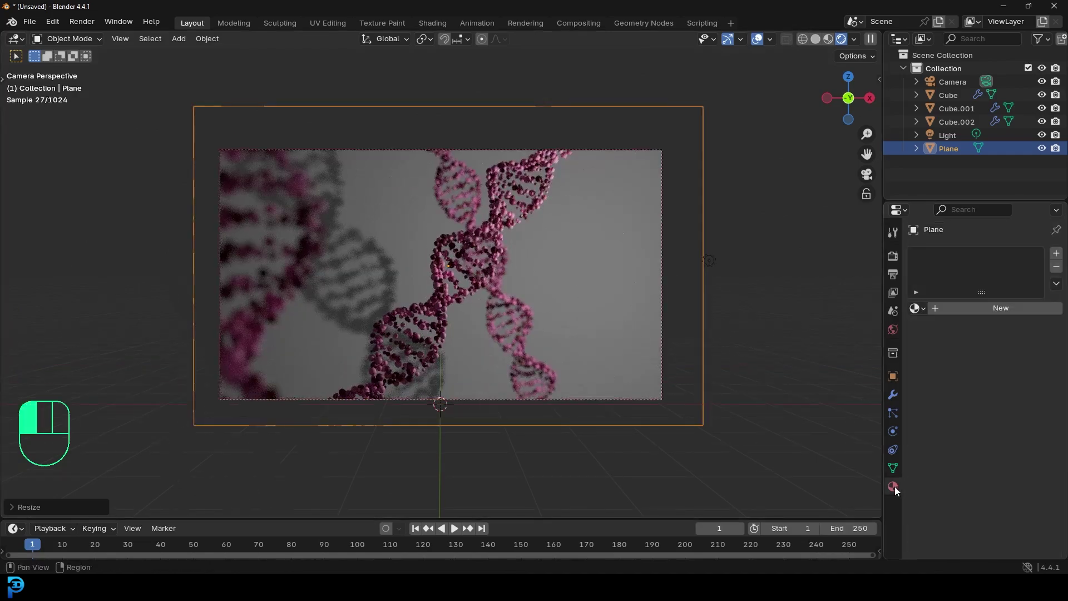
click(1020, 308)
click(1012, 389)
drag(1032, 257, 1033, 239)
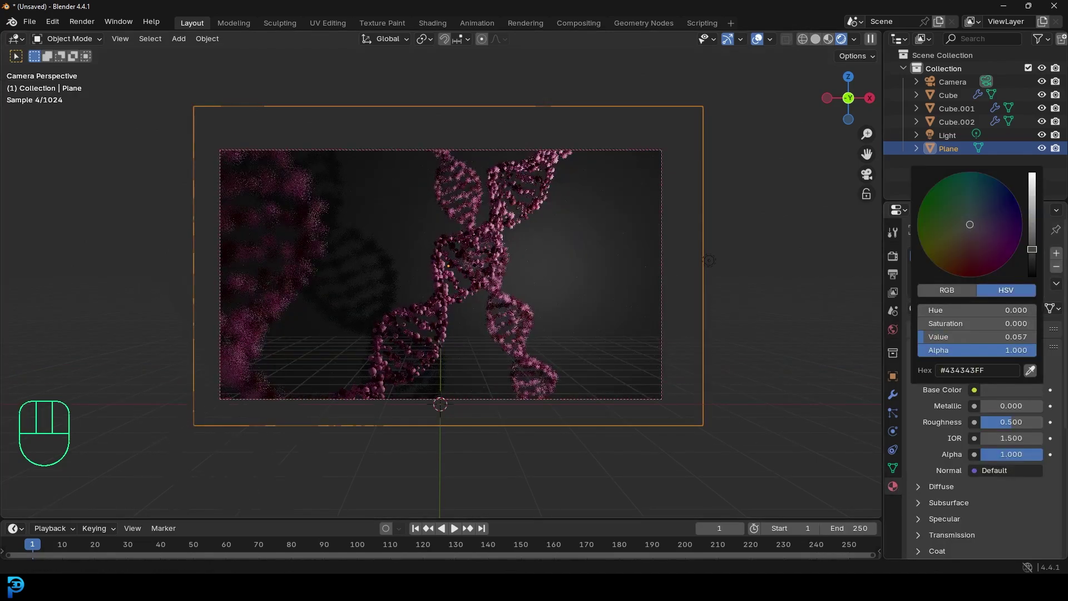
scroll(502, 236, up, 2)
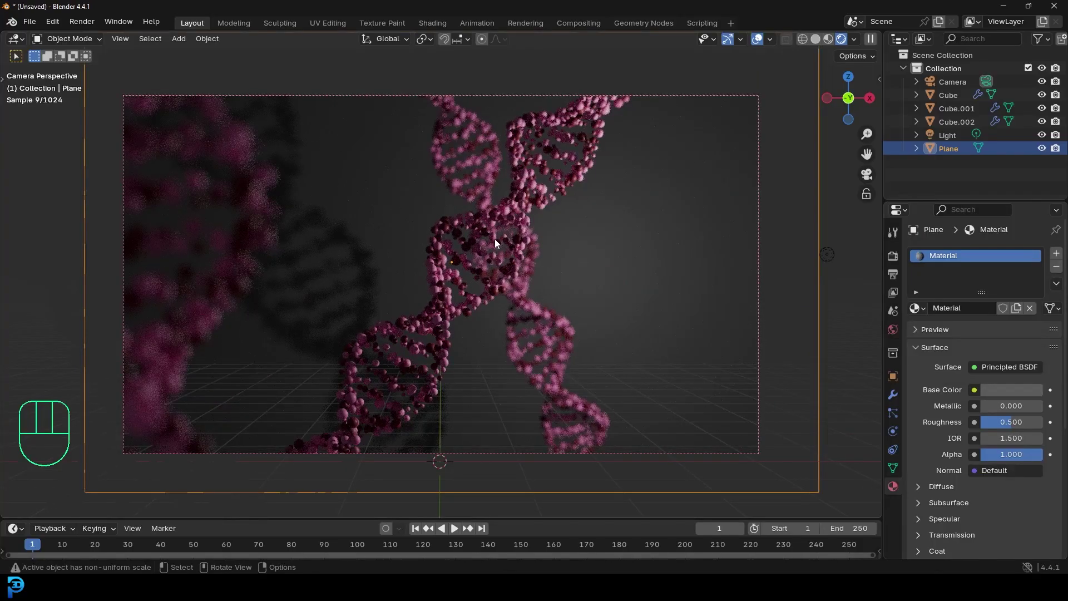
key(alt+a)
key(ctrl+s)
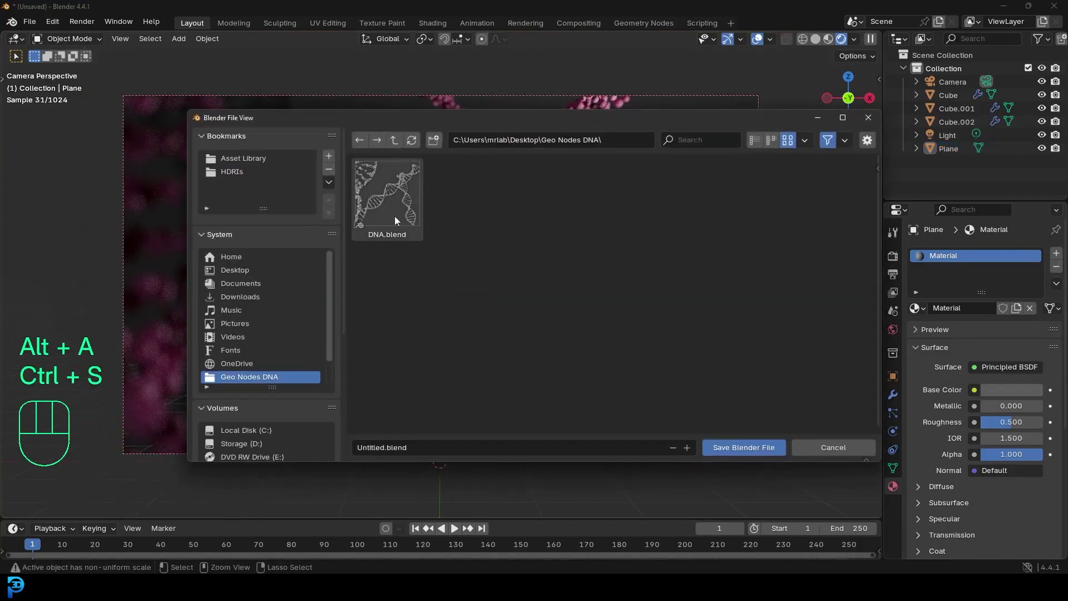
Save the scene to the Desktop as tut.blend
click(253, 270)
click(395, 447)
text(tut)
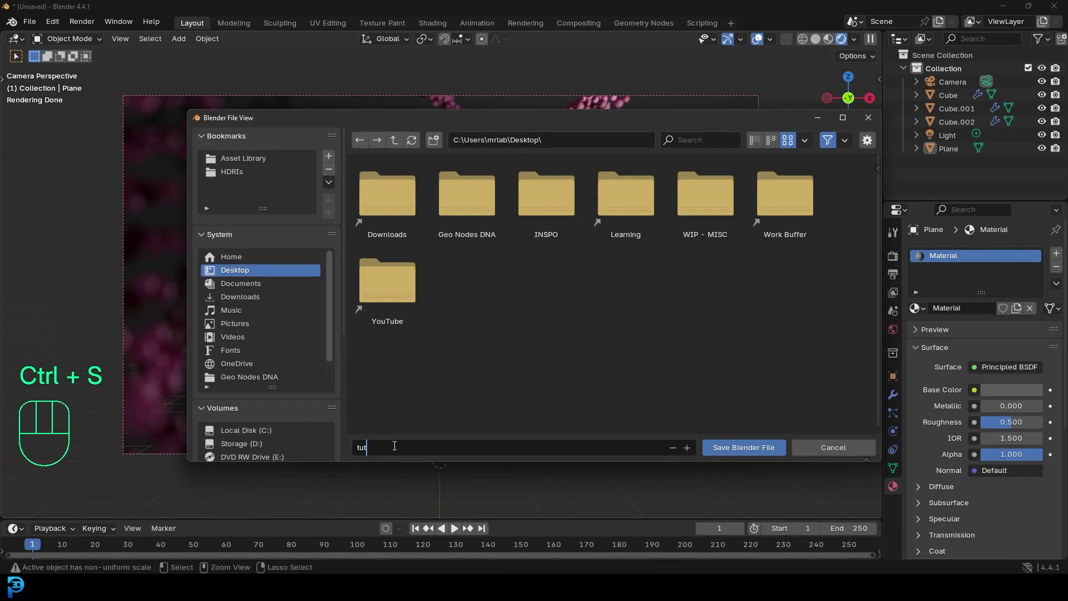
key(Return)
Switch the viewport to Solid shading, save again, and drag the DNA.blend window into view
key(z)
click(545, 229)
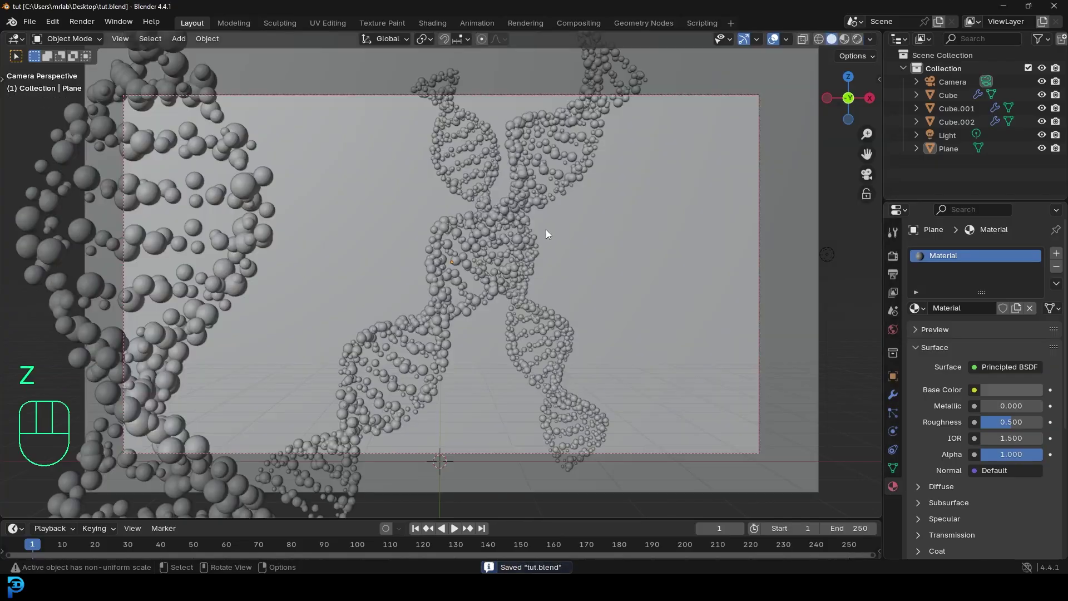
key(ctrl+s)
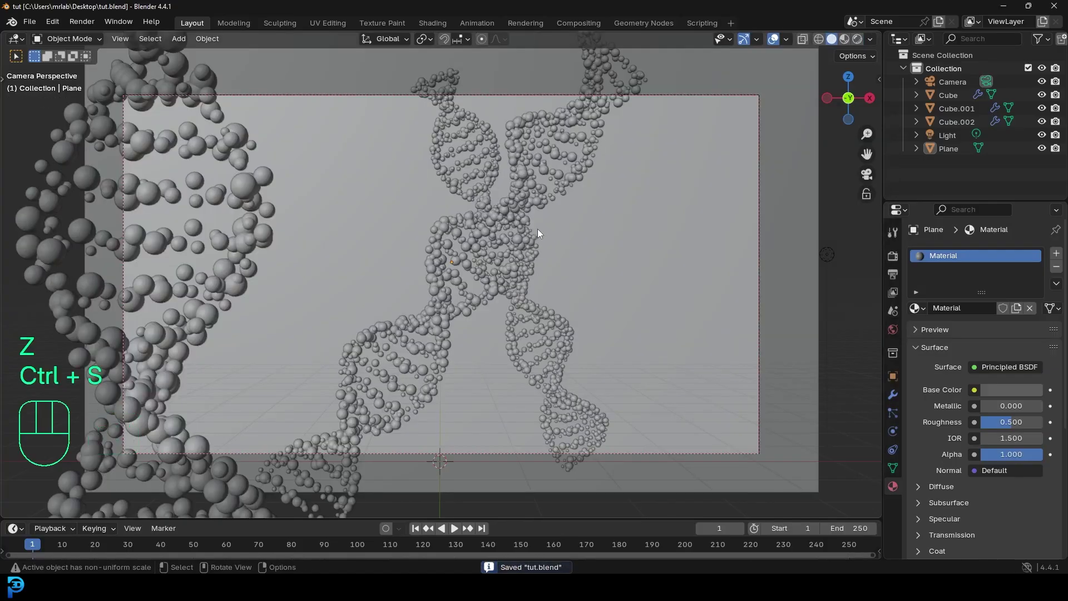
drag(0, 106, 430, 78)
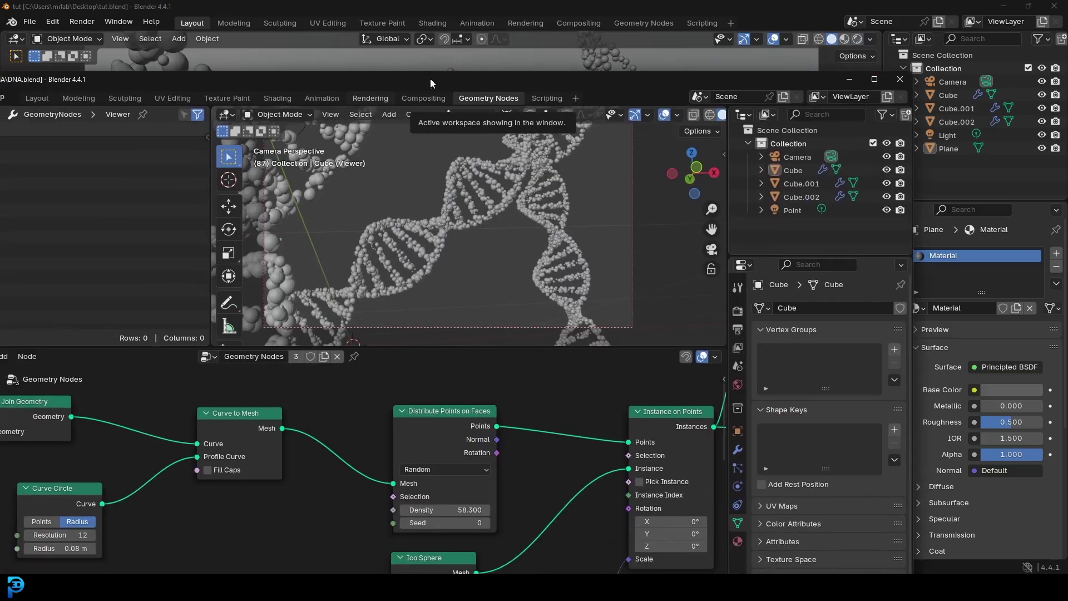
Maximize the DNA.blend window and preview its Layout camera view in Rendered shading
click(875, 80)
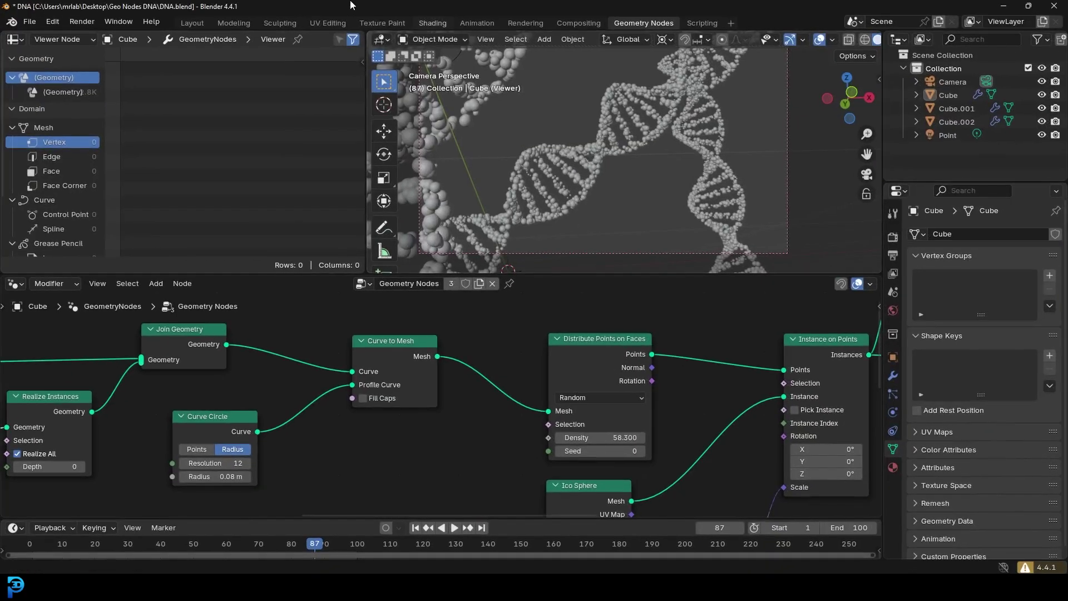
click(188, 24)
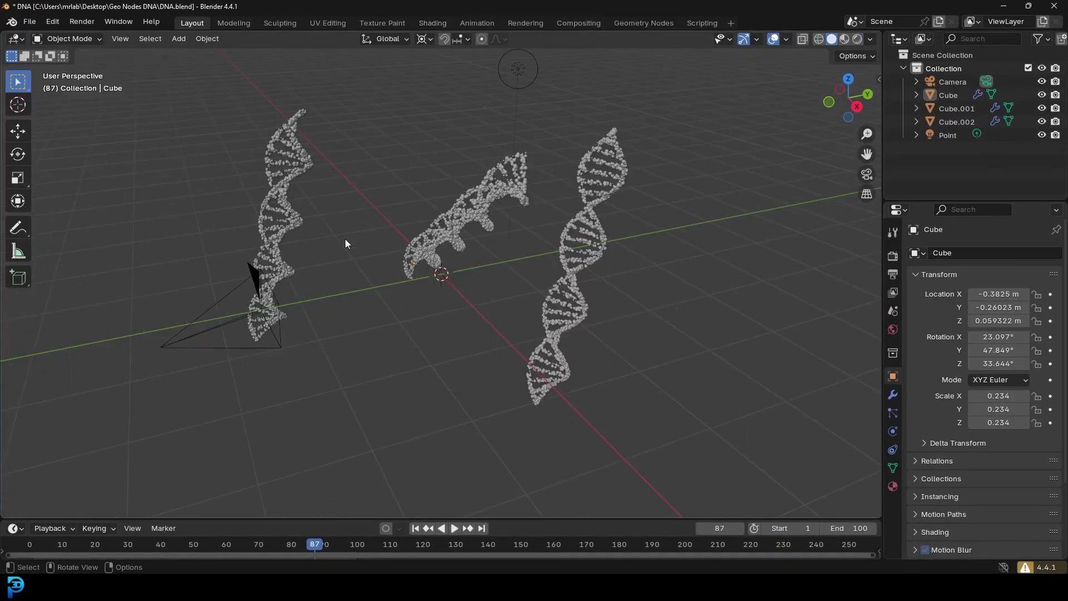
key(KP_0)
key(z)
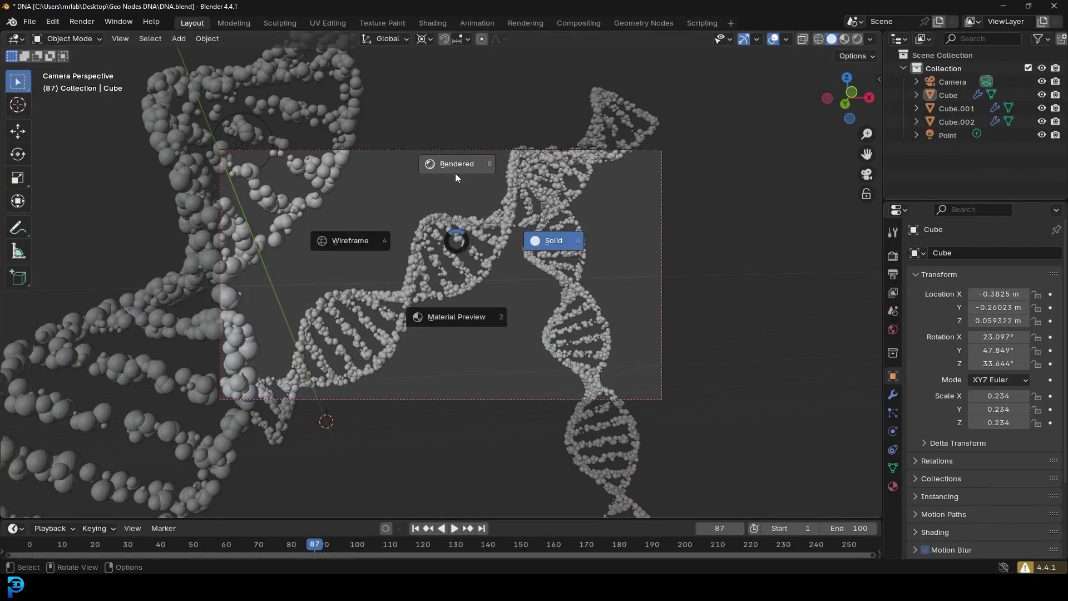
click(455, 172)
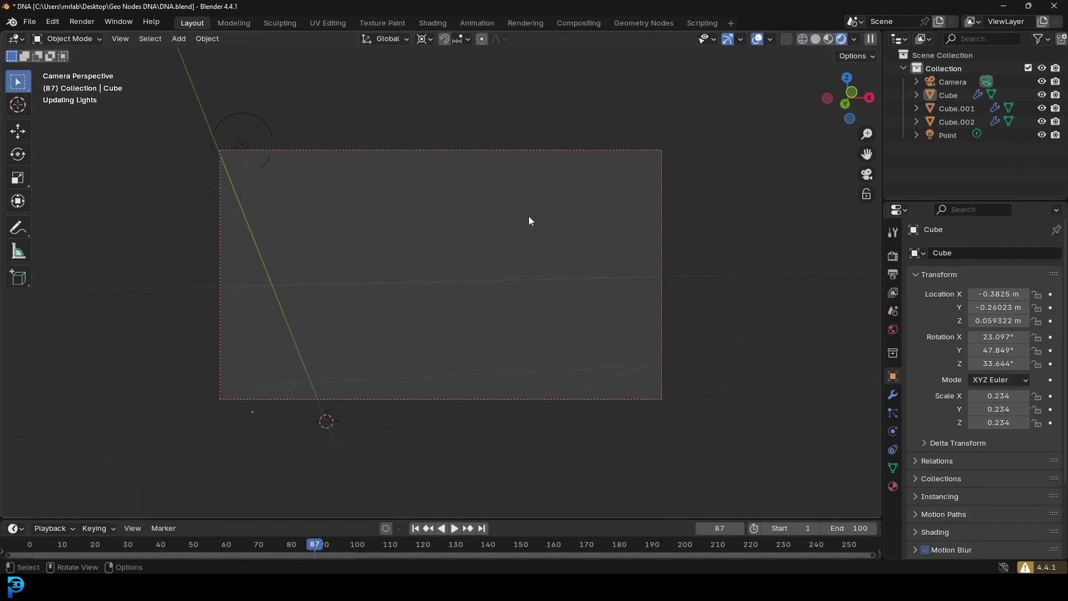
scroll(489, 219, up, 1)
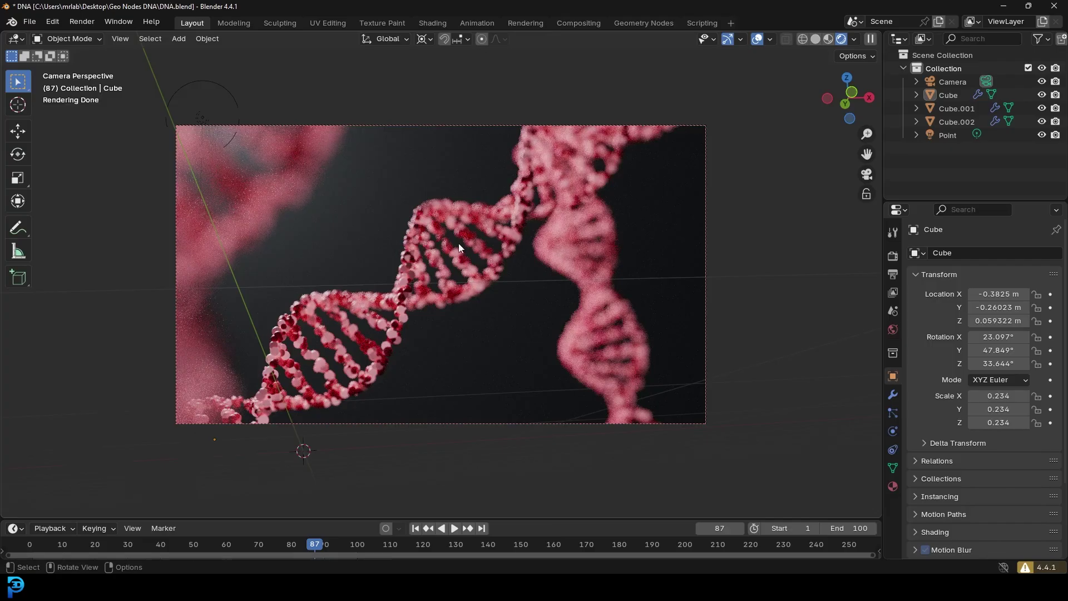
Return to Solid shading and zoom and pan to recentre the helices
key(z)
click(599, 254)
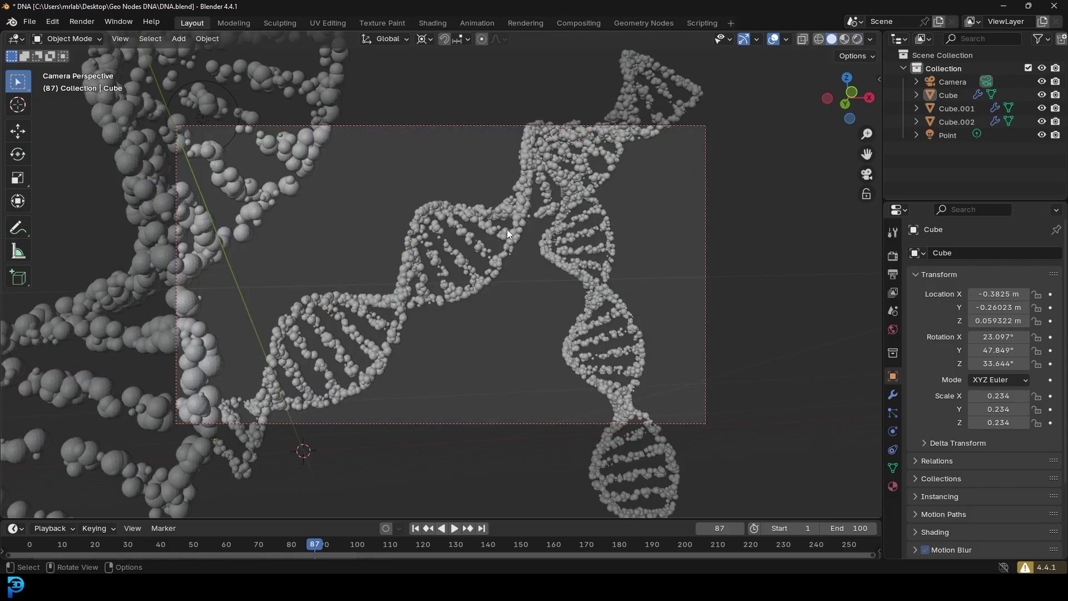
scroll(507, 229, up, 1)
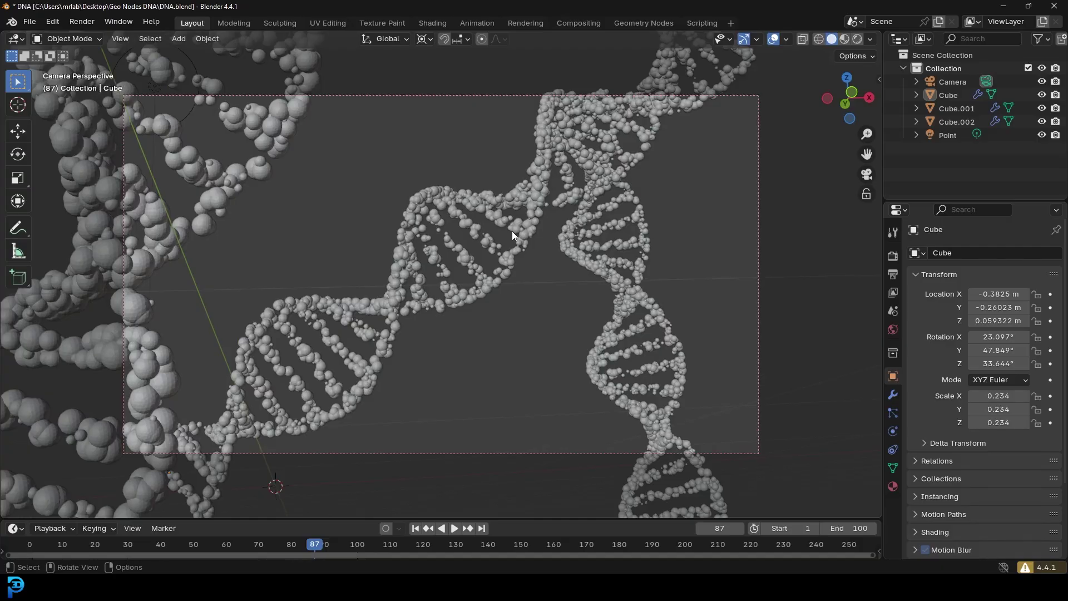
shift+middle_drag(512, 232, 530, 235)
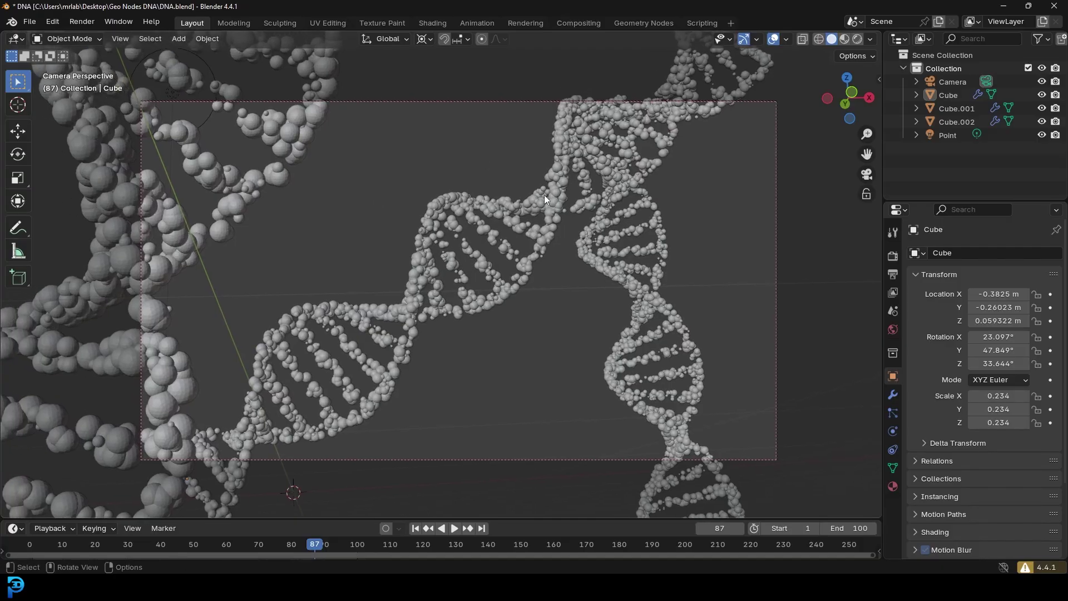